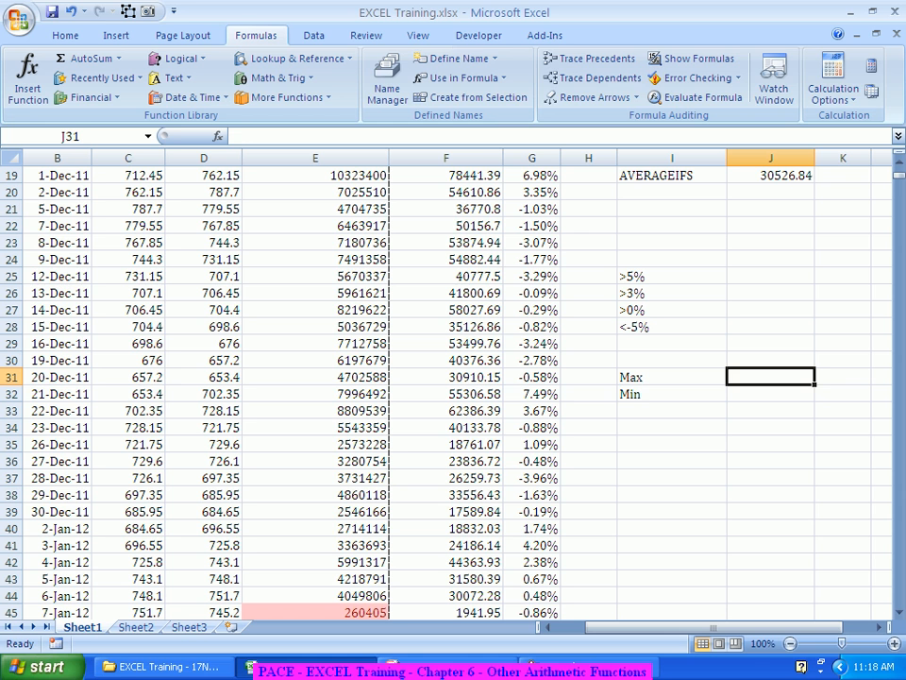
Step: Enter a MAX formula in the Max cell J31 covering the whole Turnover in Lacs column F
text(=)
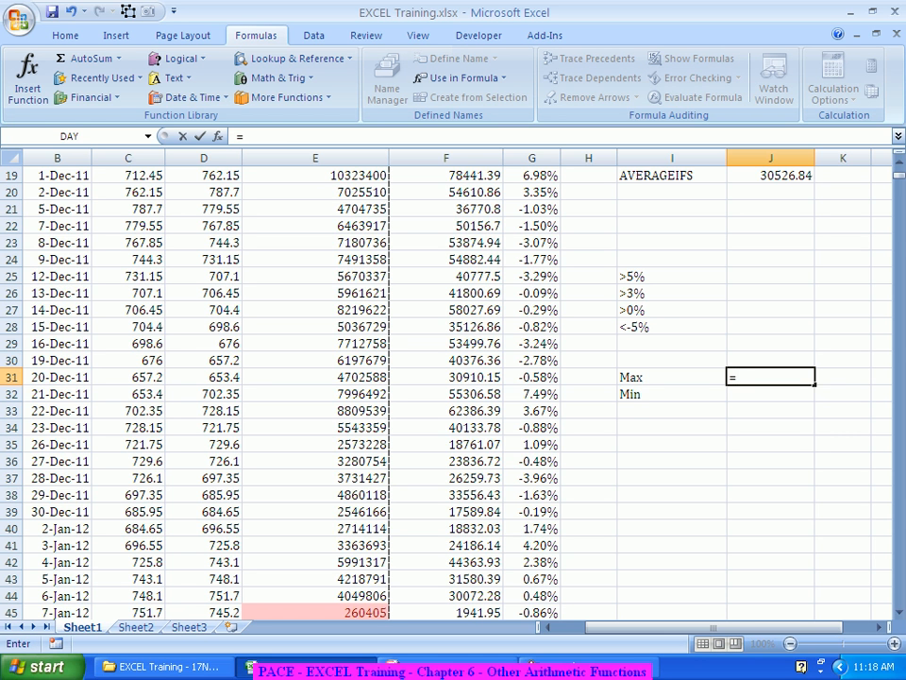
text(max)
key(Tab)
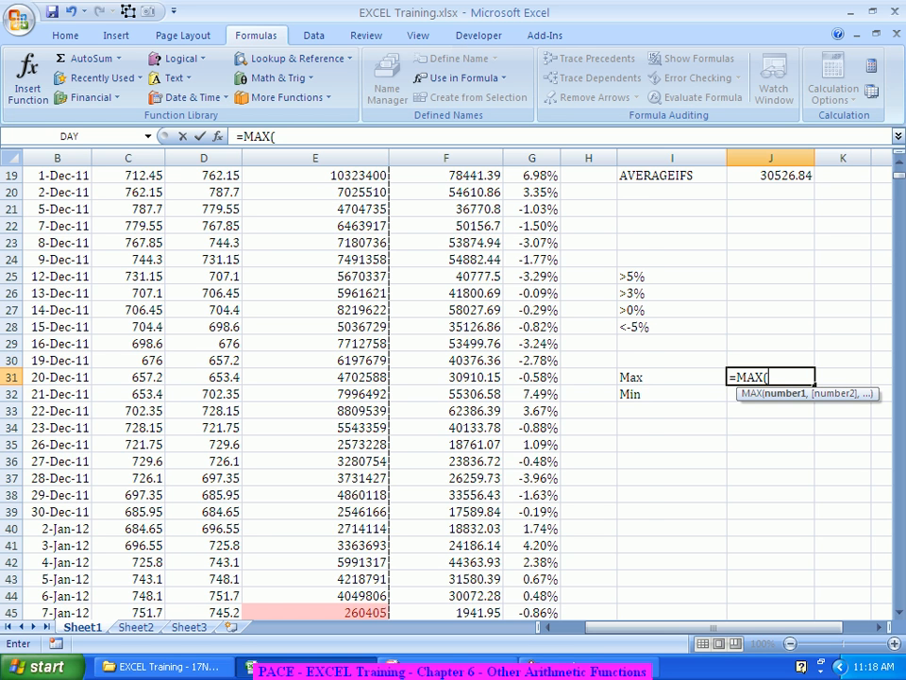
key(ctrl+a)
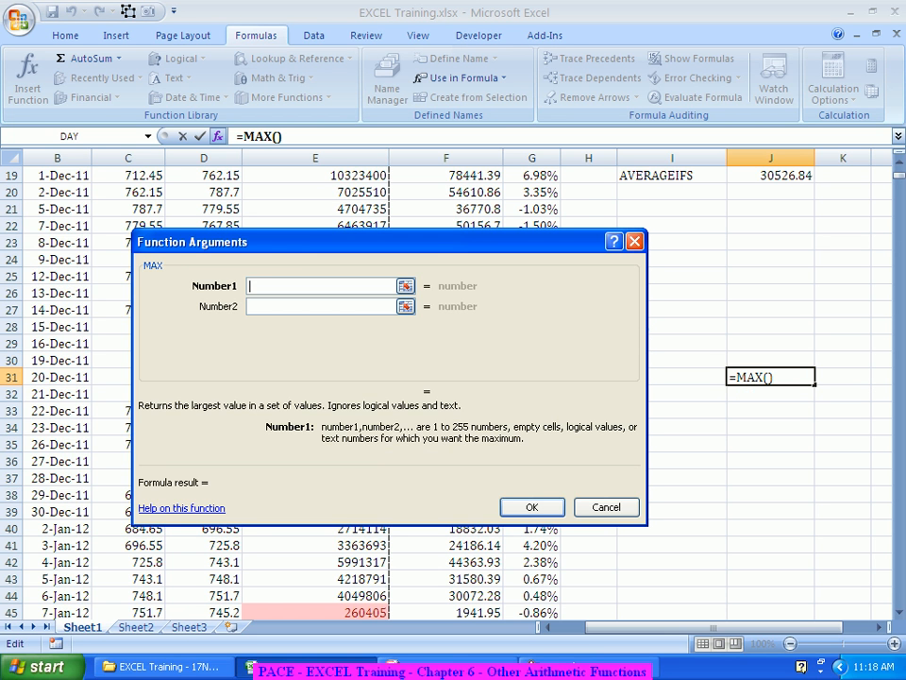
scroll(453, 377, up, 6)
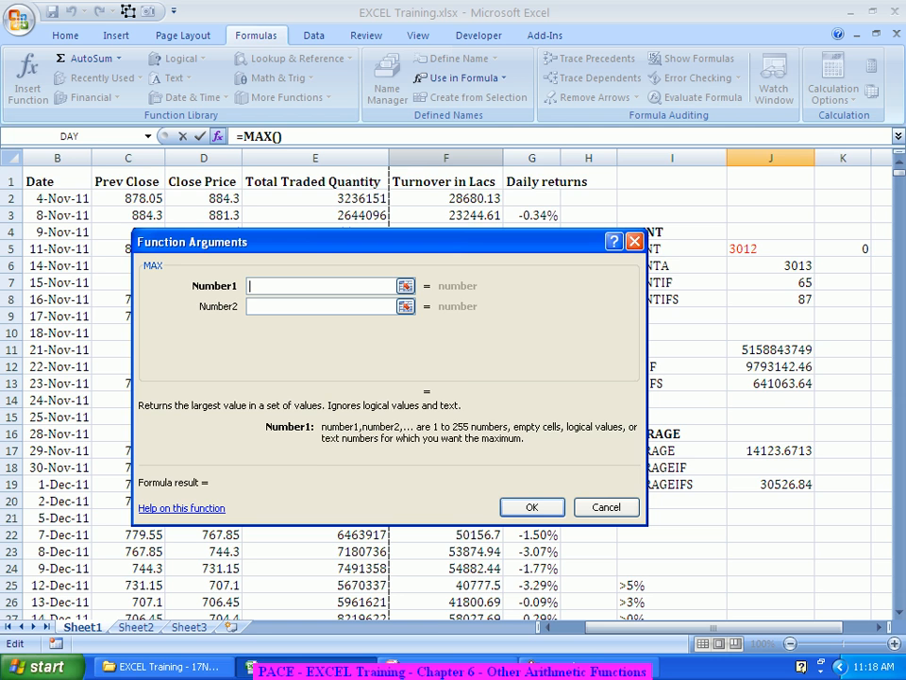
click(447, 158)
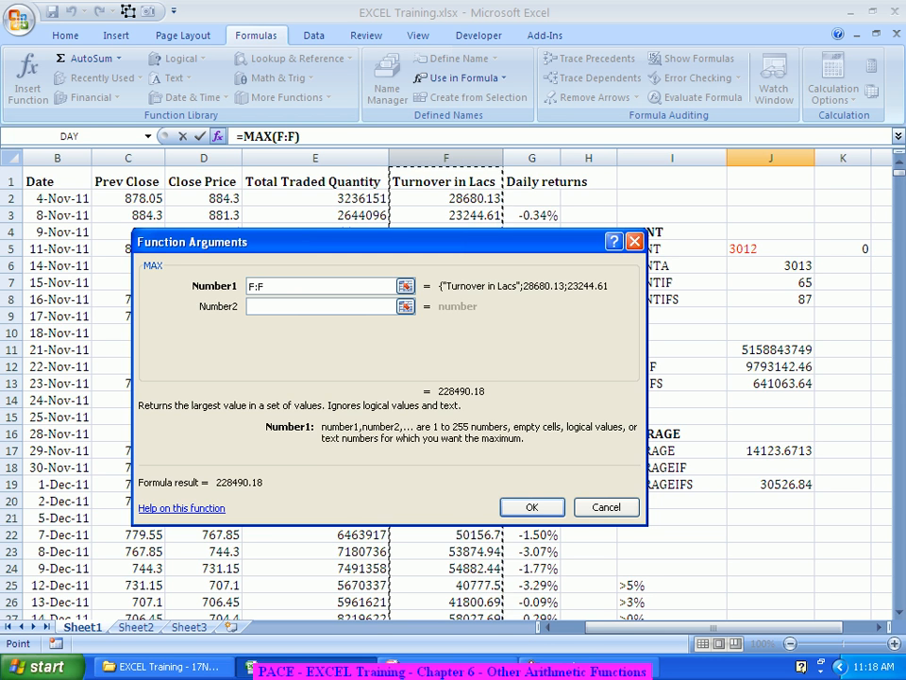
key(Return)
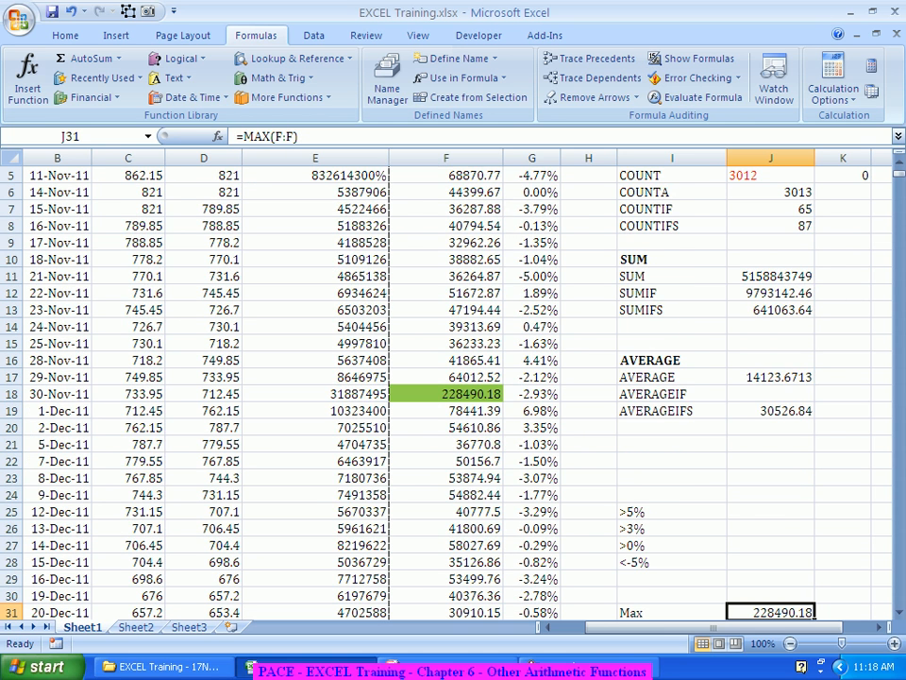
scroll(454, 377, down, 2)
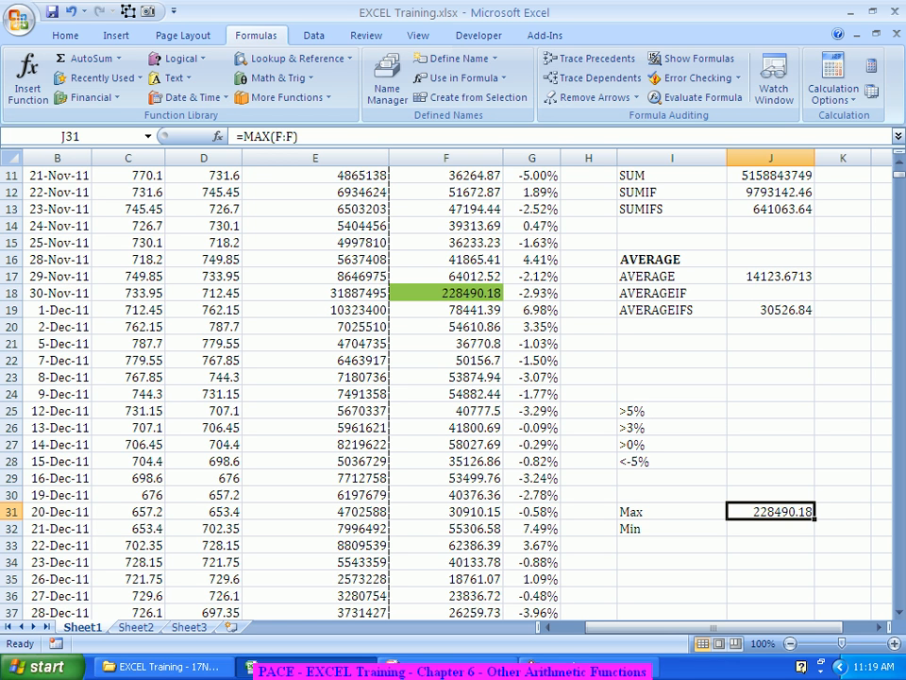
Step: Enter a MIN formula in the Min cell J32 covering the whole Turnover in Lacs column F
click(770, 529)
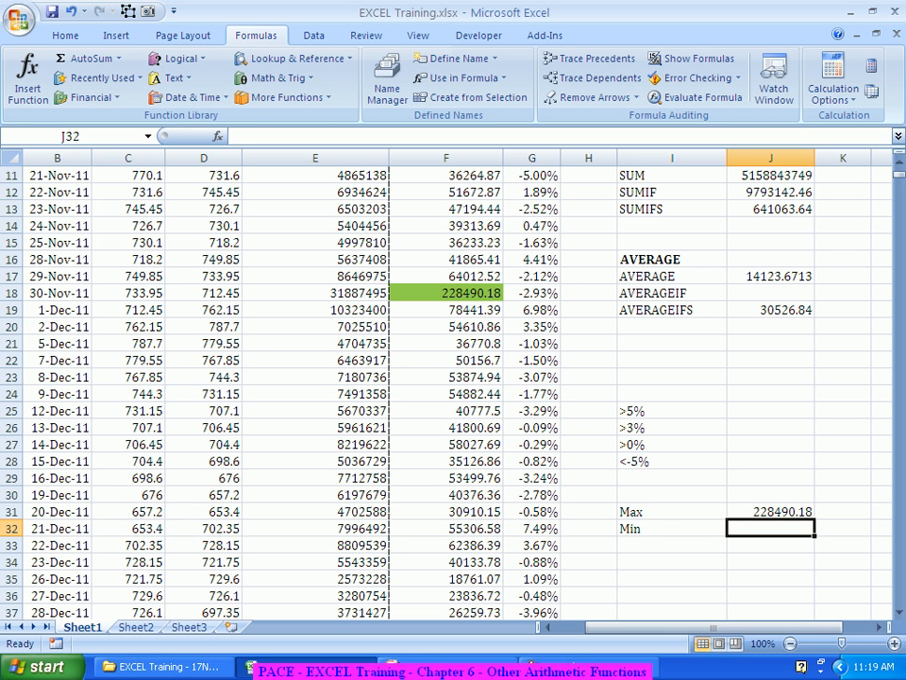
text(=min)
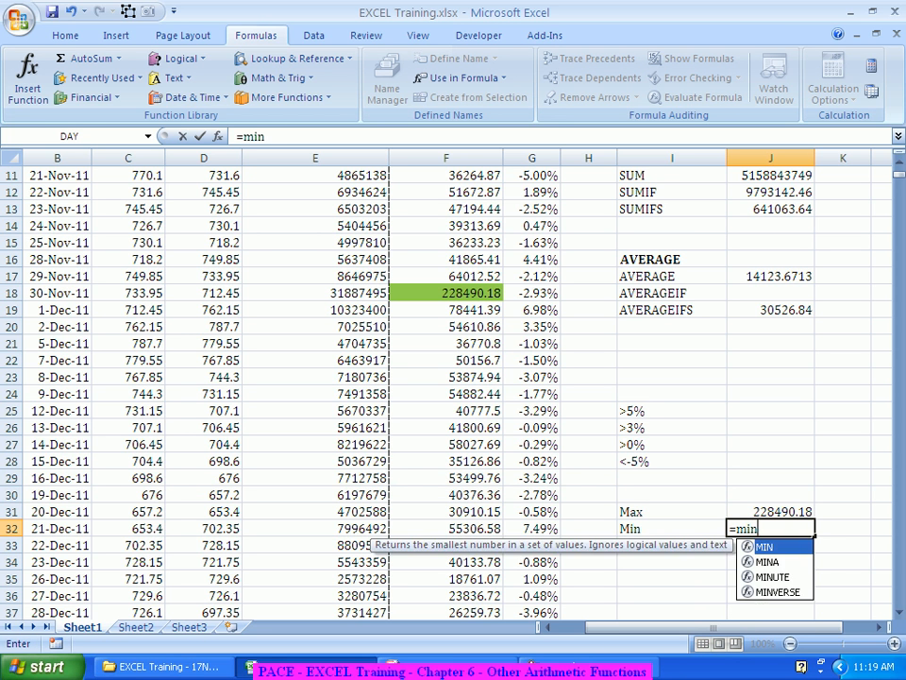
key(Tab)
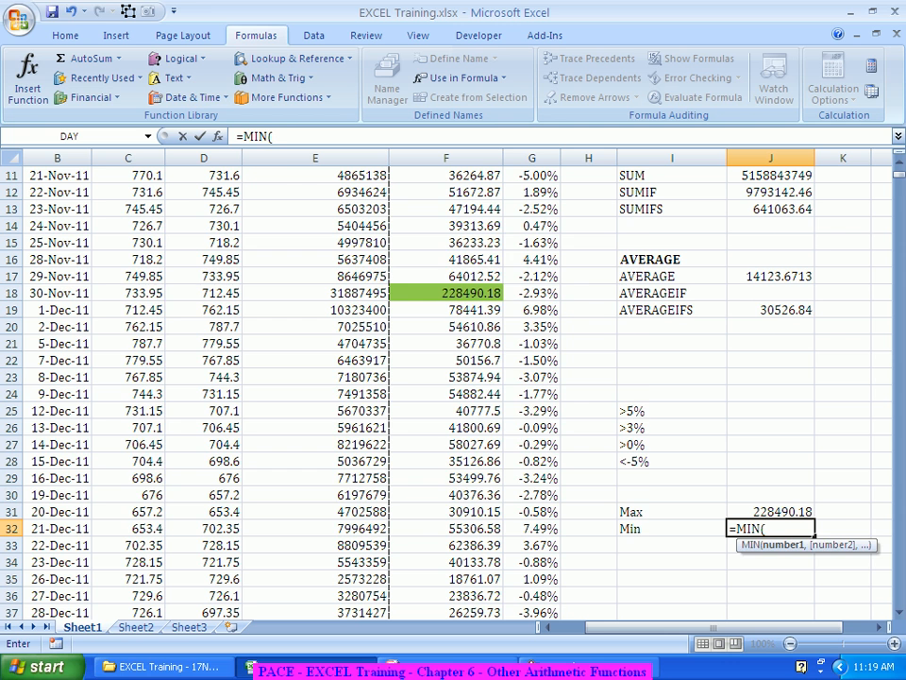
key(ctrl+a)
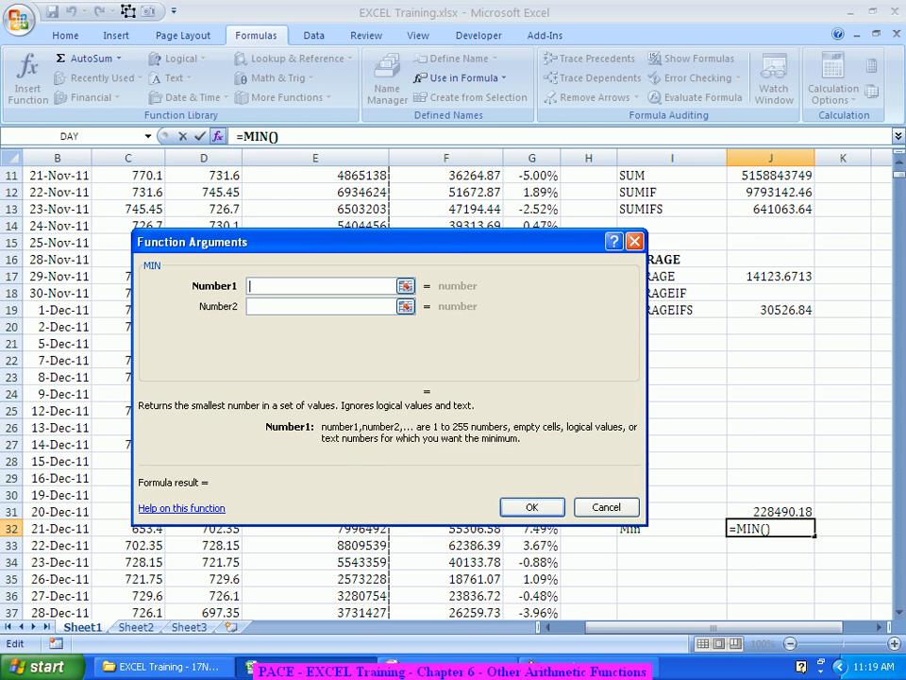
scroll(453, 387, up, 3)
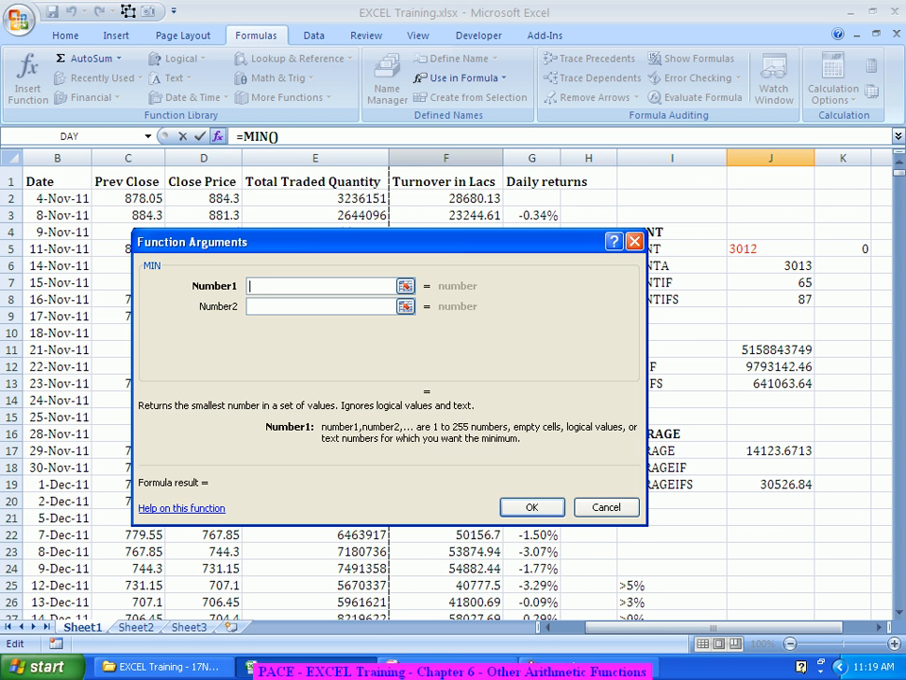
click(445, 158)
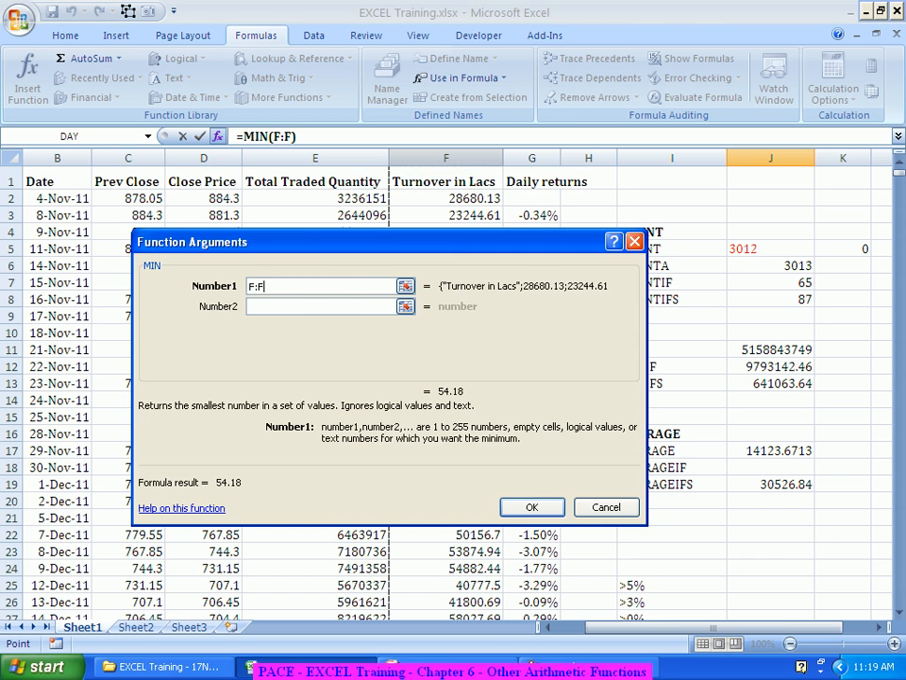
key(Return)
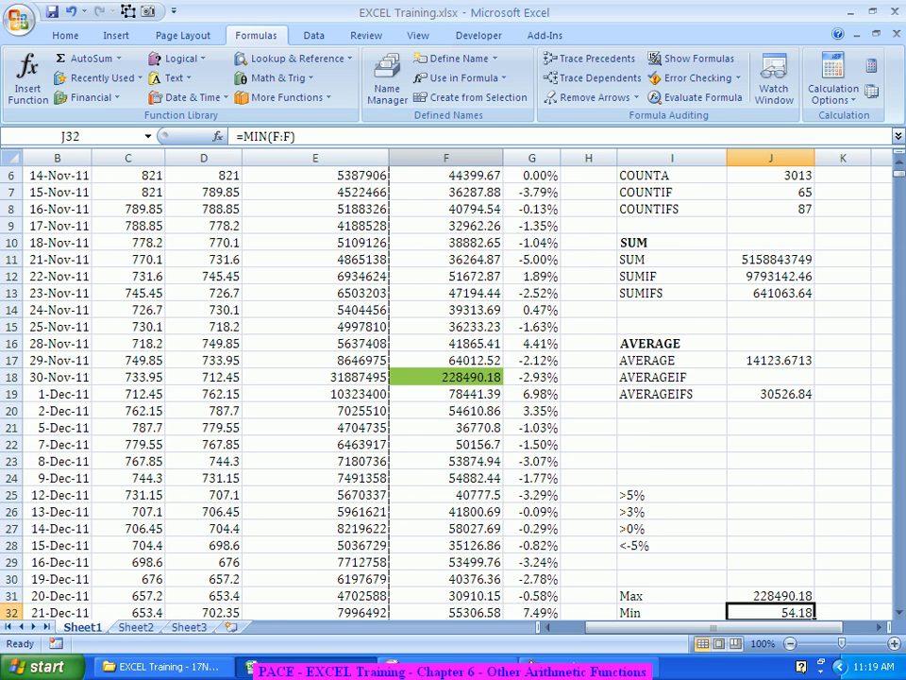
Step: Add the labels Large and Small in column I below the Min label
scroll(453, 388, down, 3)
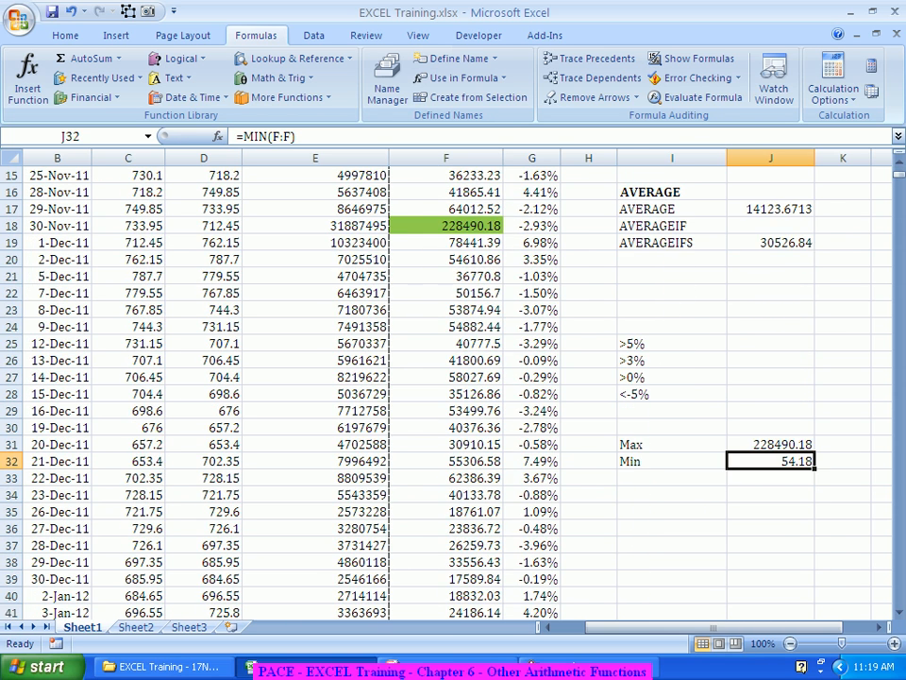
scroll(454, 387, down, 1)
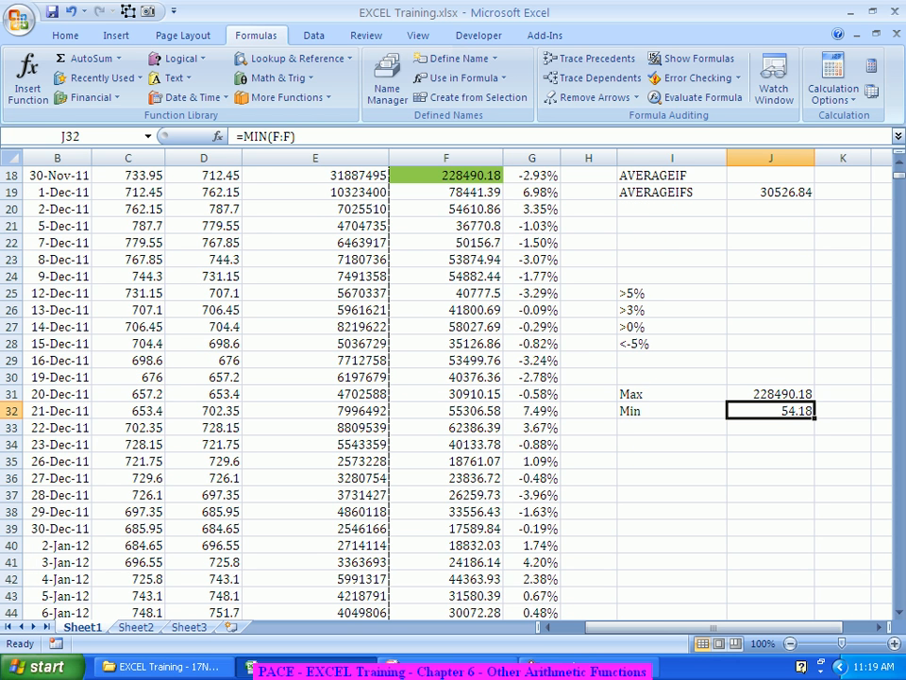
key(Down)
key(Left)
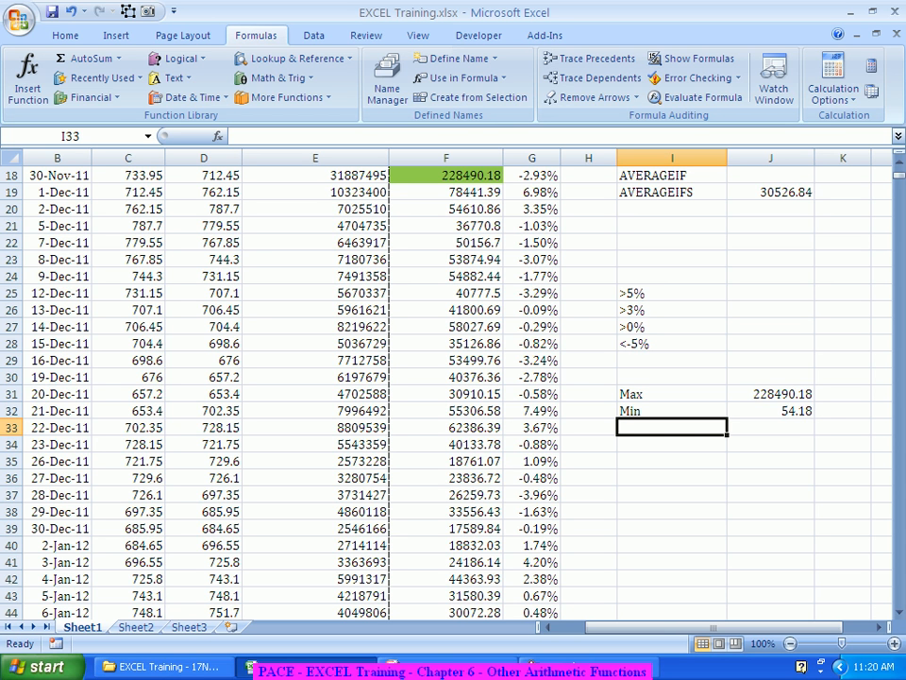
text(Large)
key(Return)
text(Small)
key(Return)
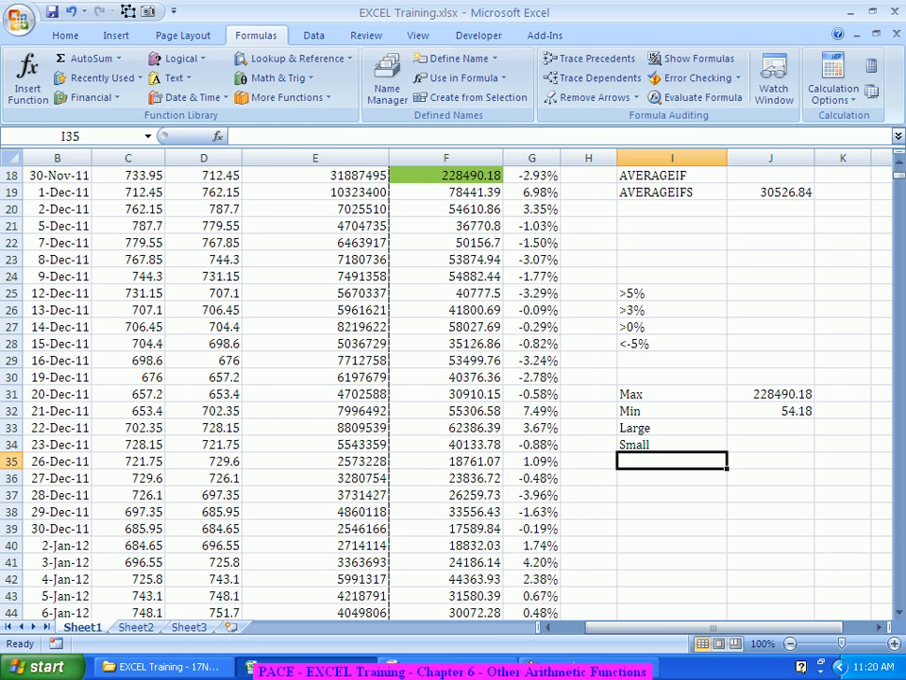
Step: On Sheet2, insert a new blank column before column A
key(ctrl+Page_Down)
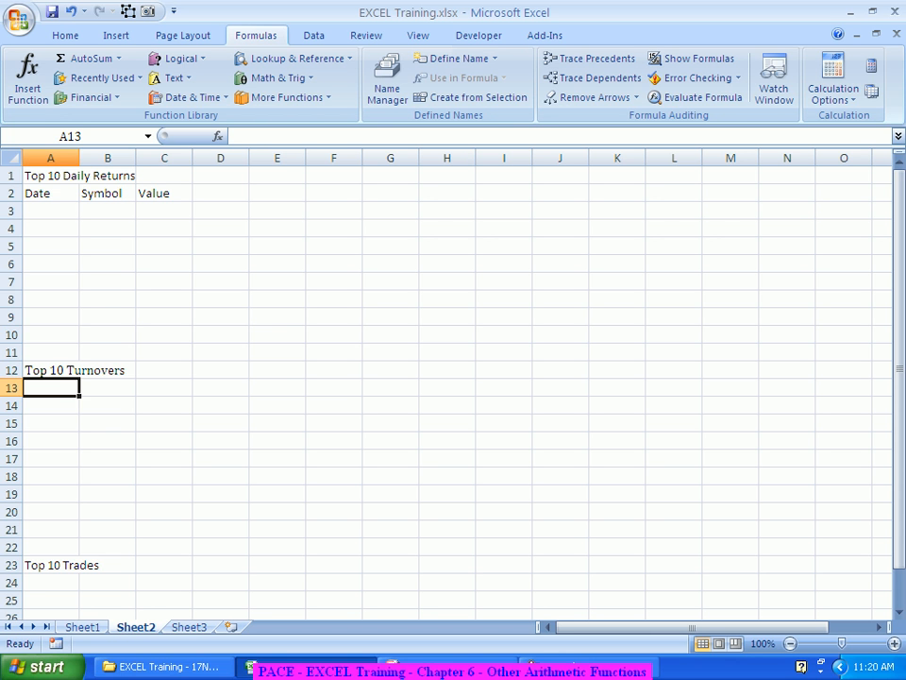
click(51, 158)
right_click(68, 156)
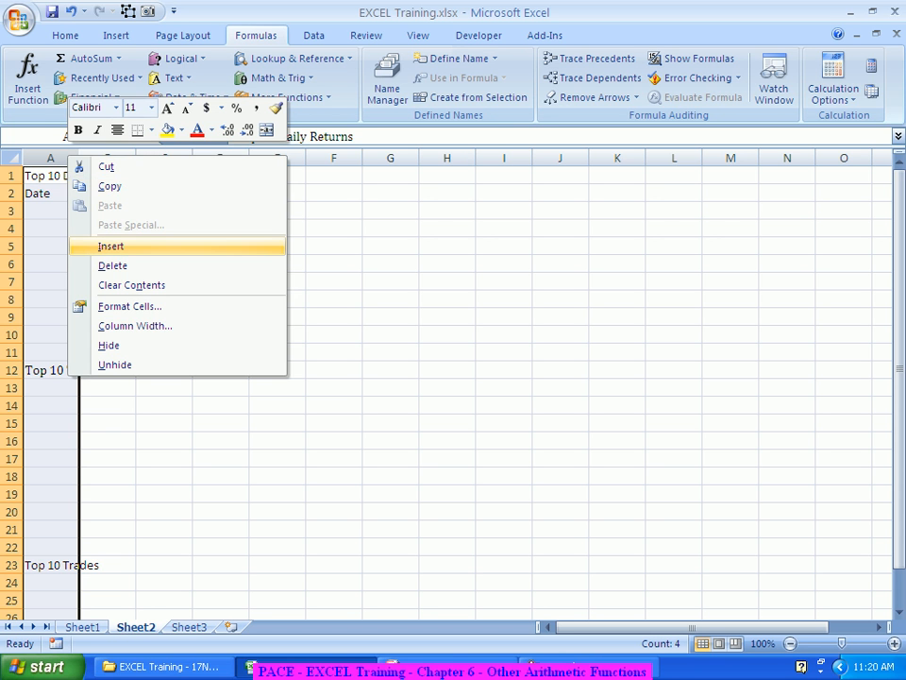
click(110, 245)
Step: Enter 1 and 2 in cells A2 and A3
click(51, 194)
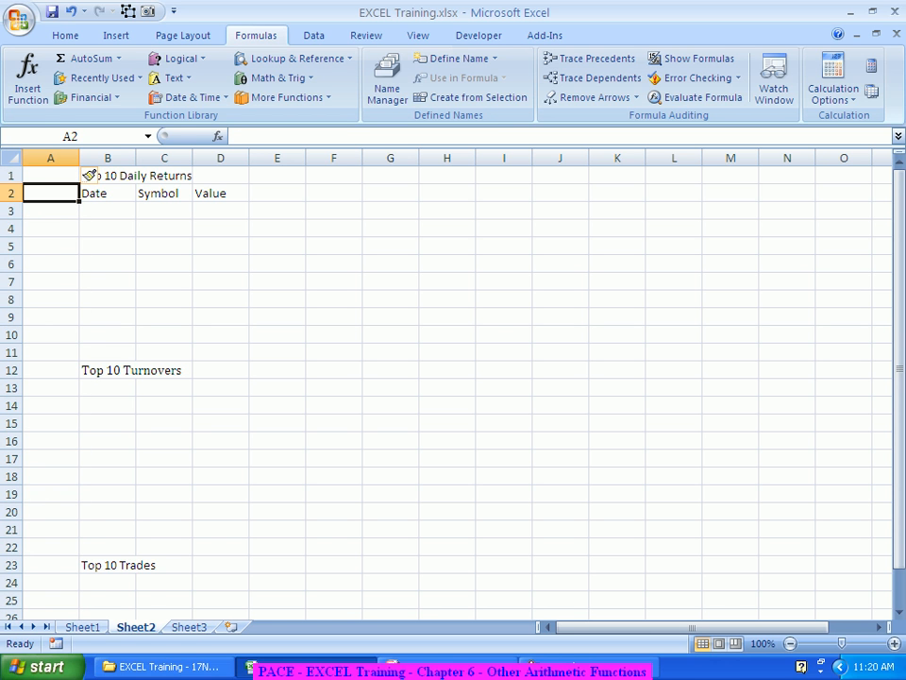
text(1)
key(Return)
text(2)
key(Return)
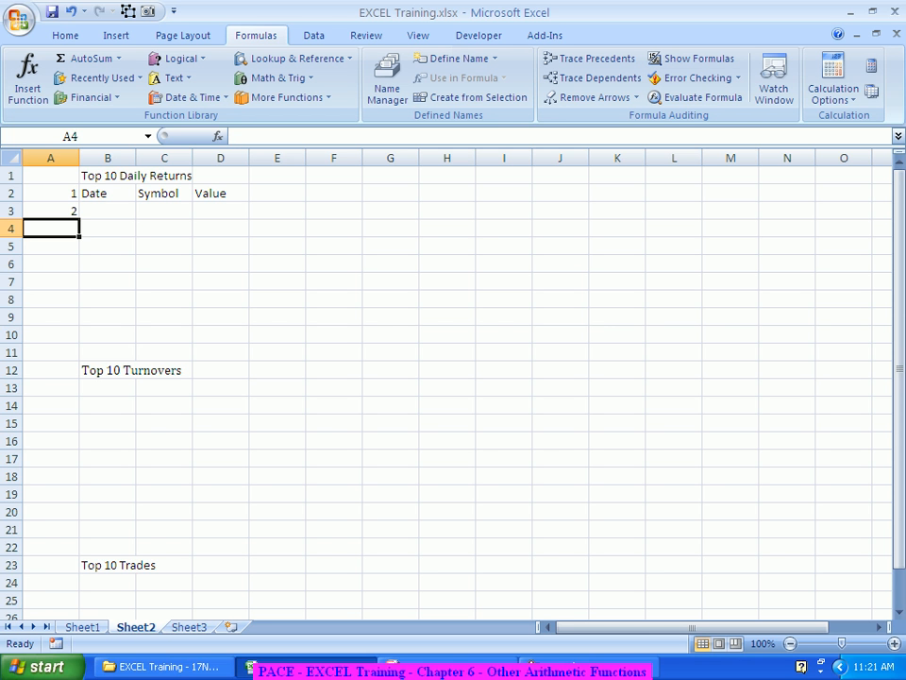
Step: Replace the content of cell A2 with the header Top
click(51, 194)
key(Delete)
text(Top)
key(Return)
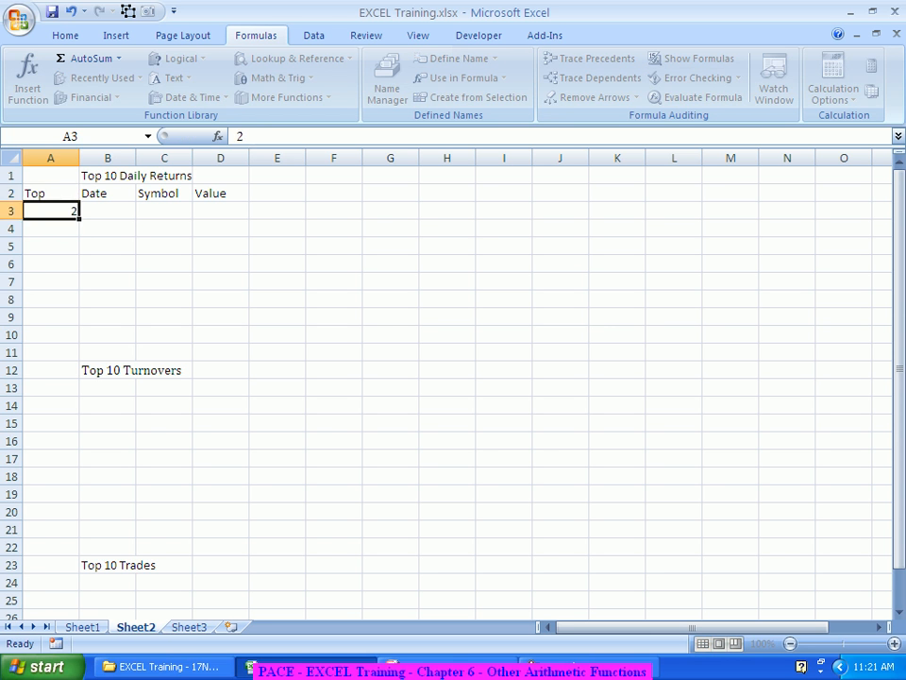
Step: Enter 1 and 2 in cells A3 and A4, then fill the number series down to 9 in A11
text(1)
key(Return)
text(2)
key(Return)
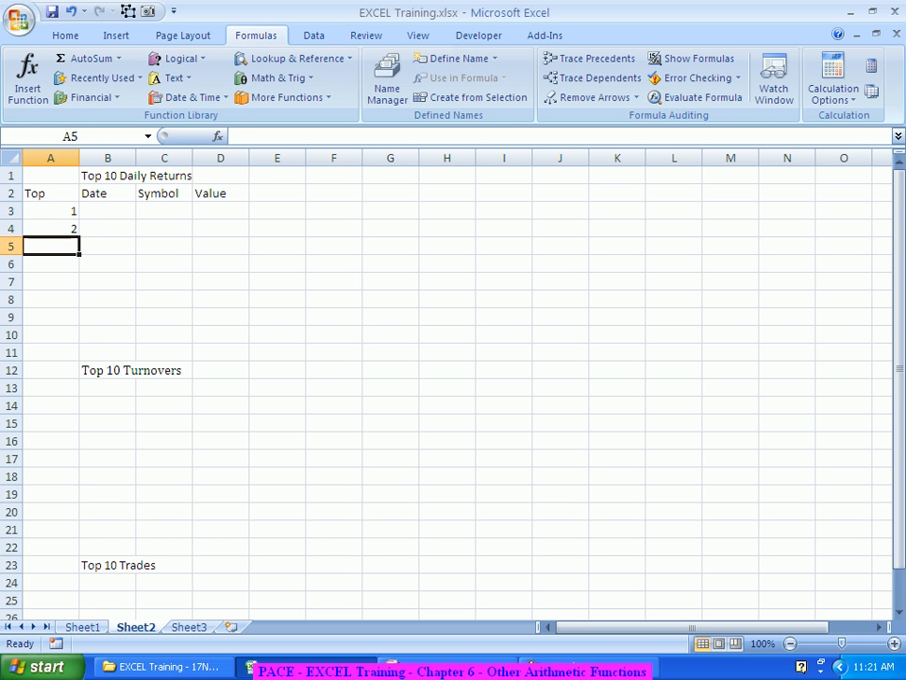
drag(51, 210, 87, 370)
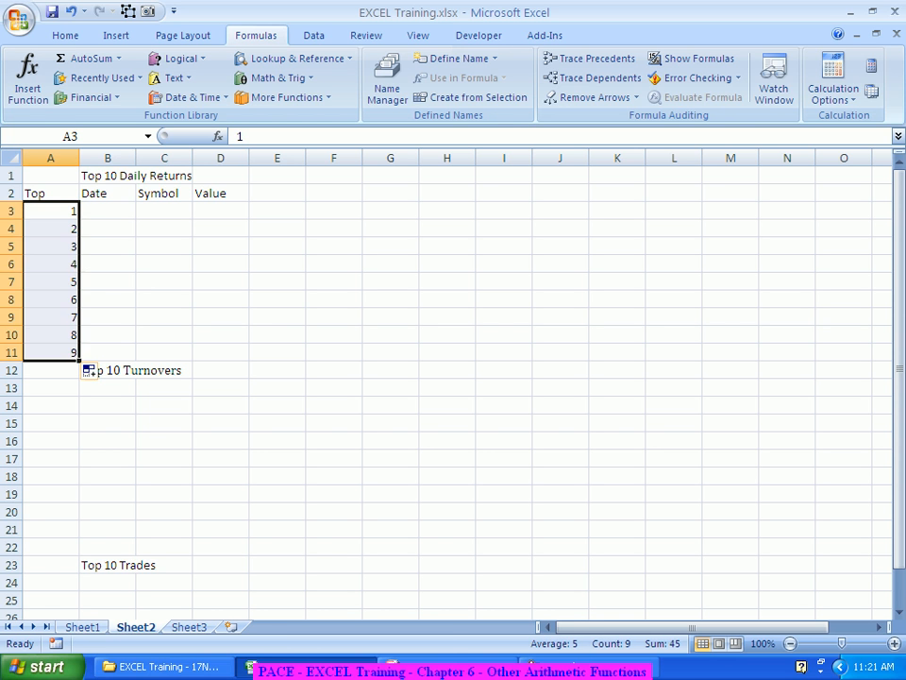
Step: Insert a row above the Top 10 Turnovers heading and enter 10 in cell A12
click(108, 317)
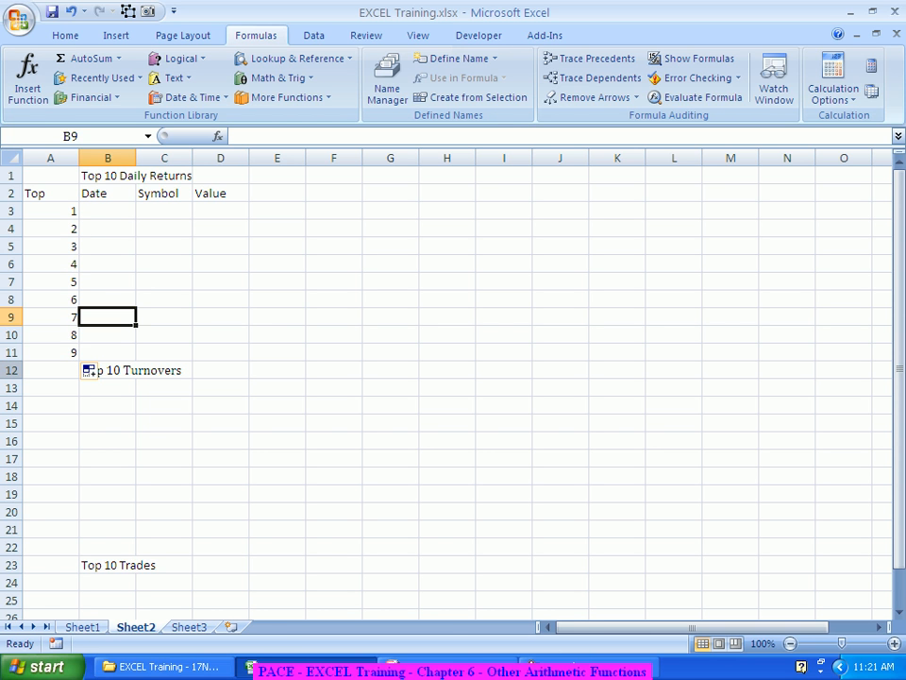
click(7, 373)
right_click(7, 374)
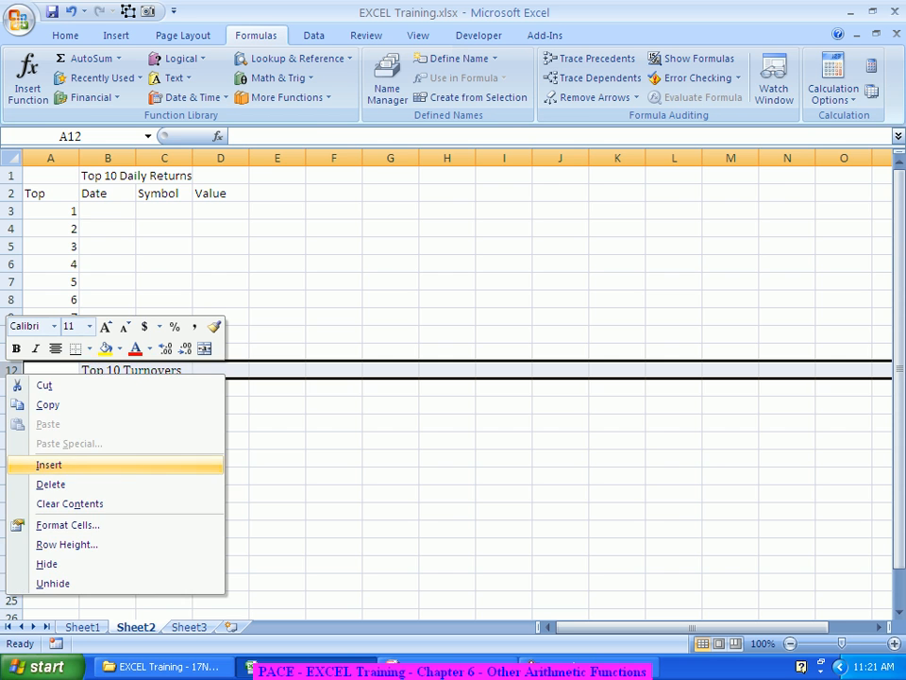
click(50, 464)
click(51, 370)
text(10)
key(Return)
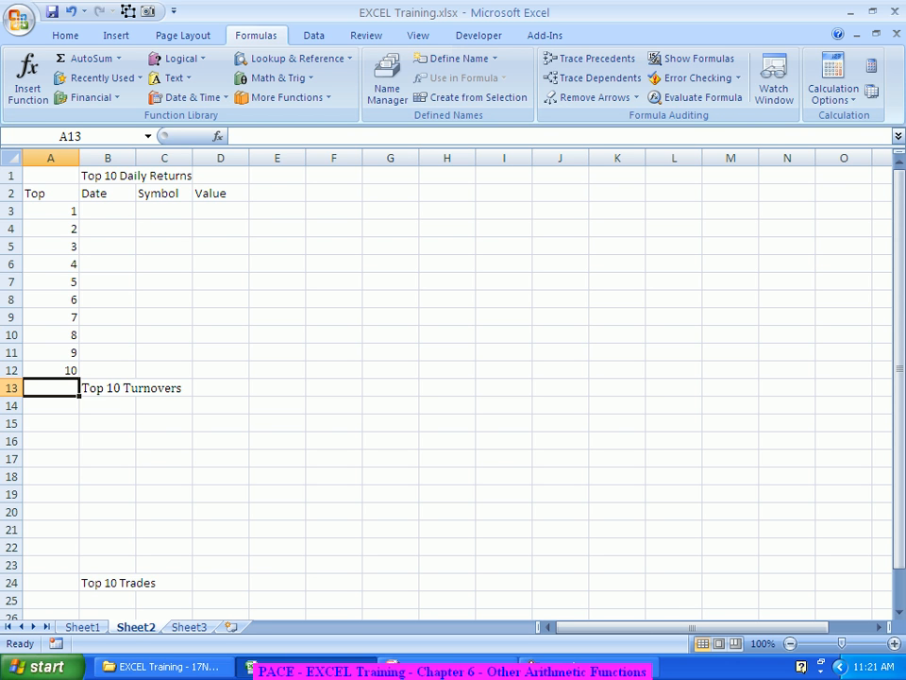
Step: Start a LARGE formula in cell D3 on Sheet2 and open its Function Arguments dialog
drag(220, 210, 220, 370)
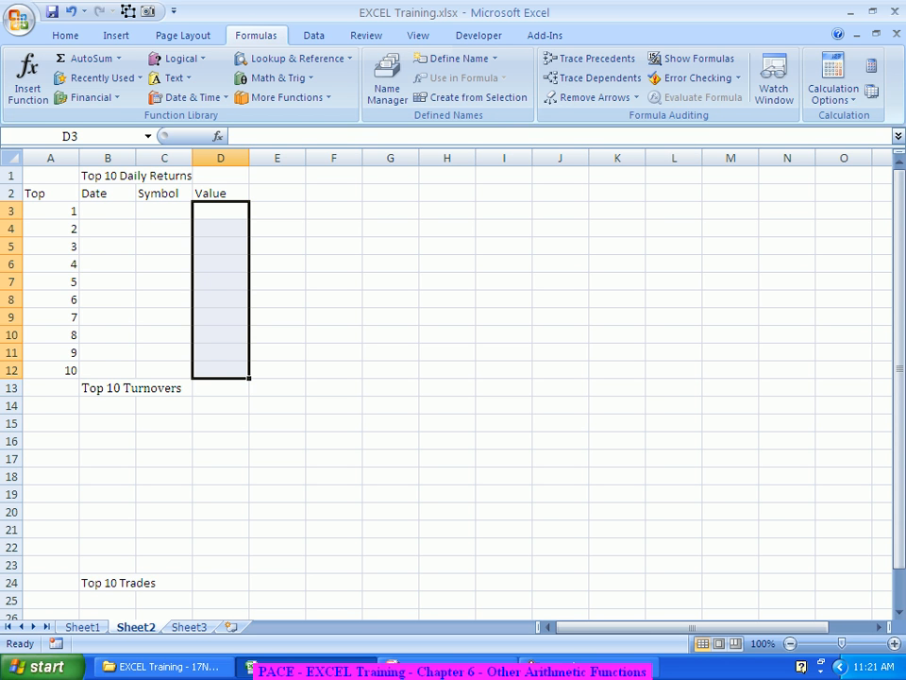
click(221, 210)
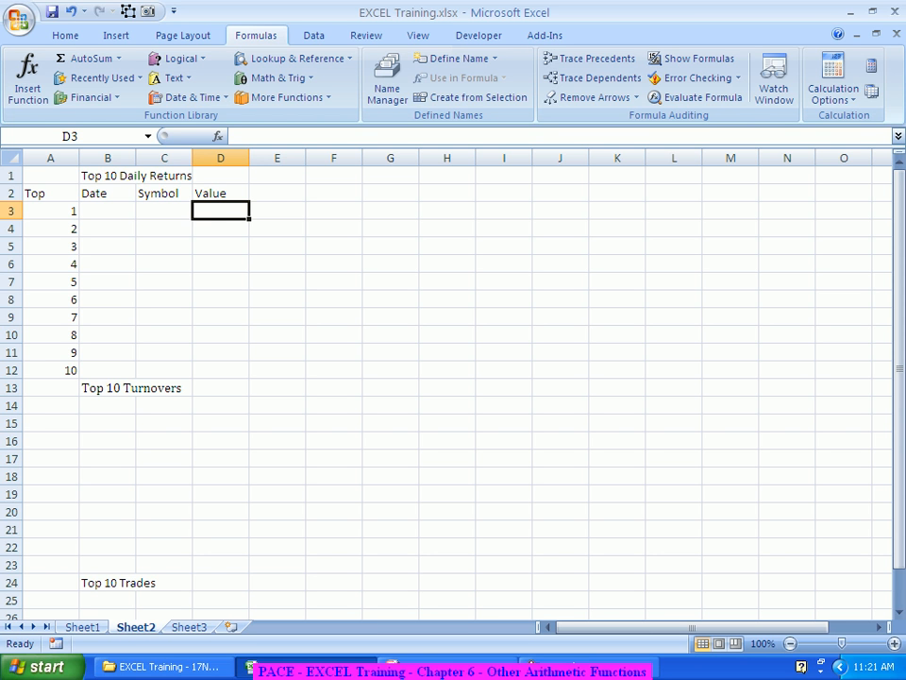
text(=)
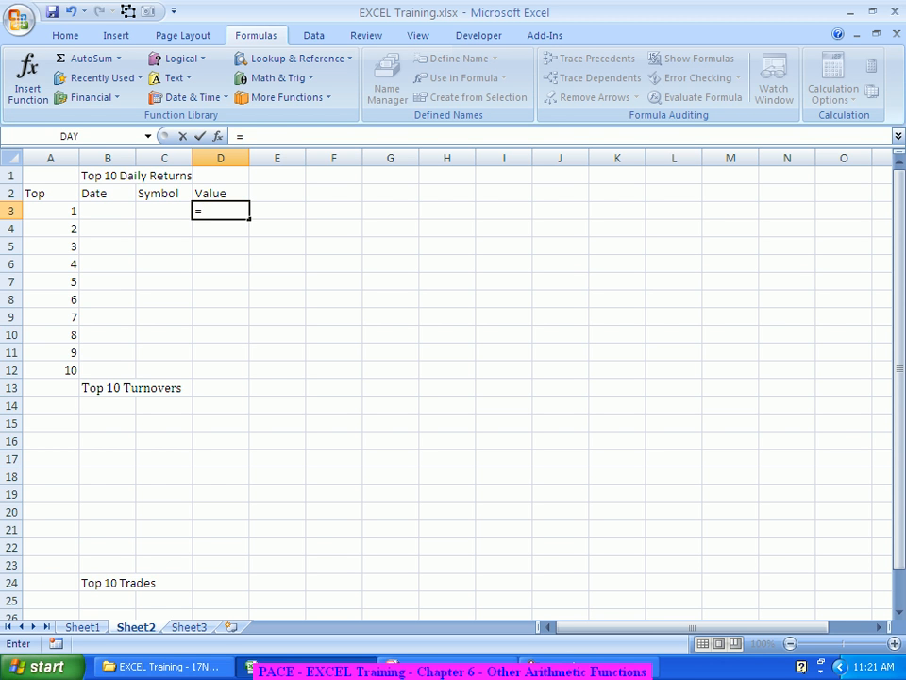
text(la)
key(Tab)
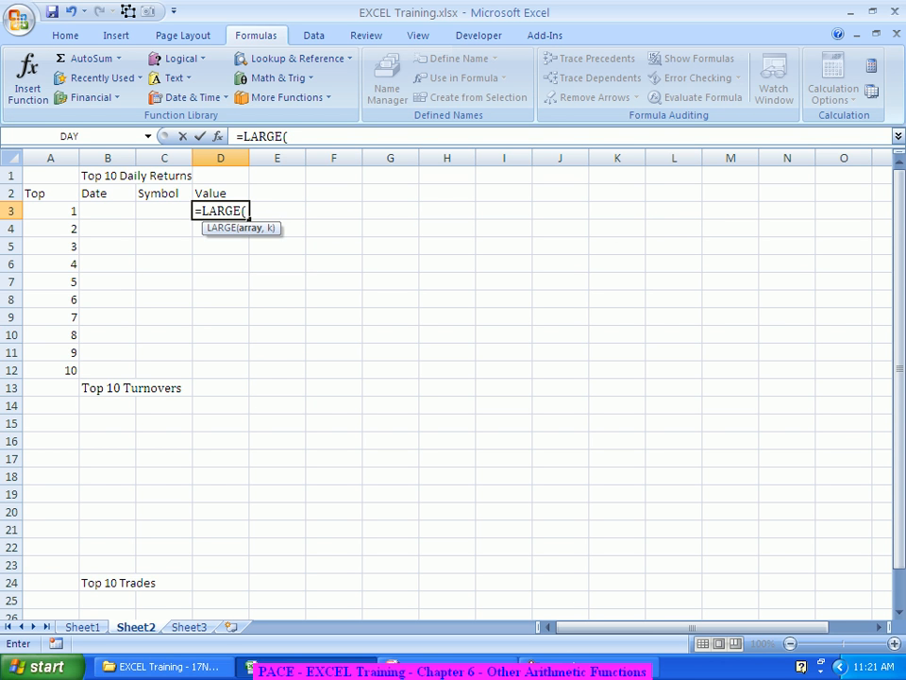
key(ctrl+f)
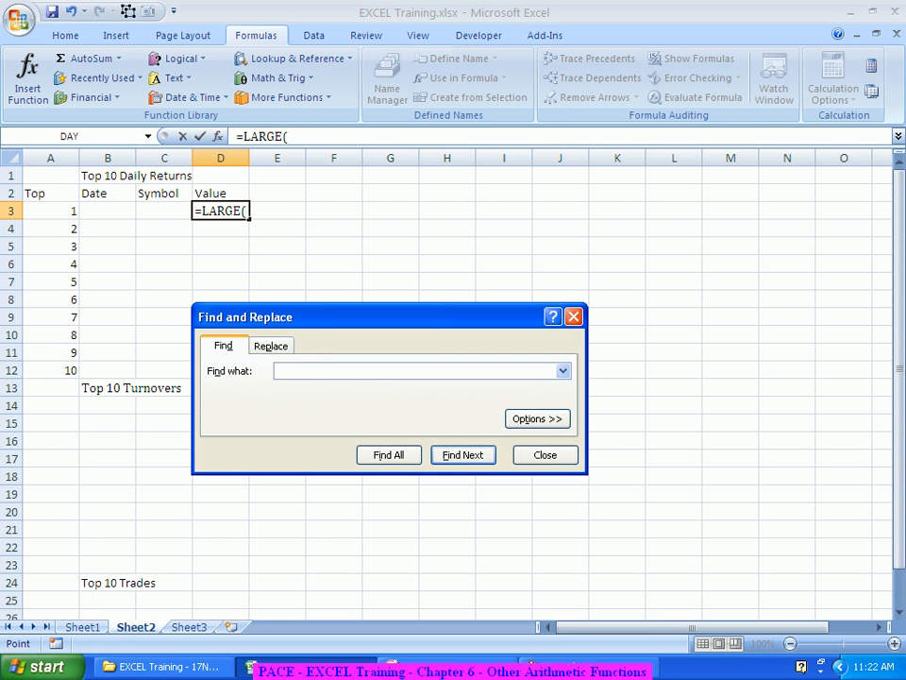
key(Escape)
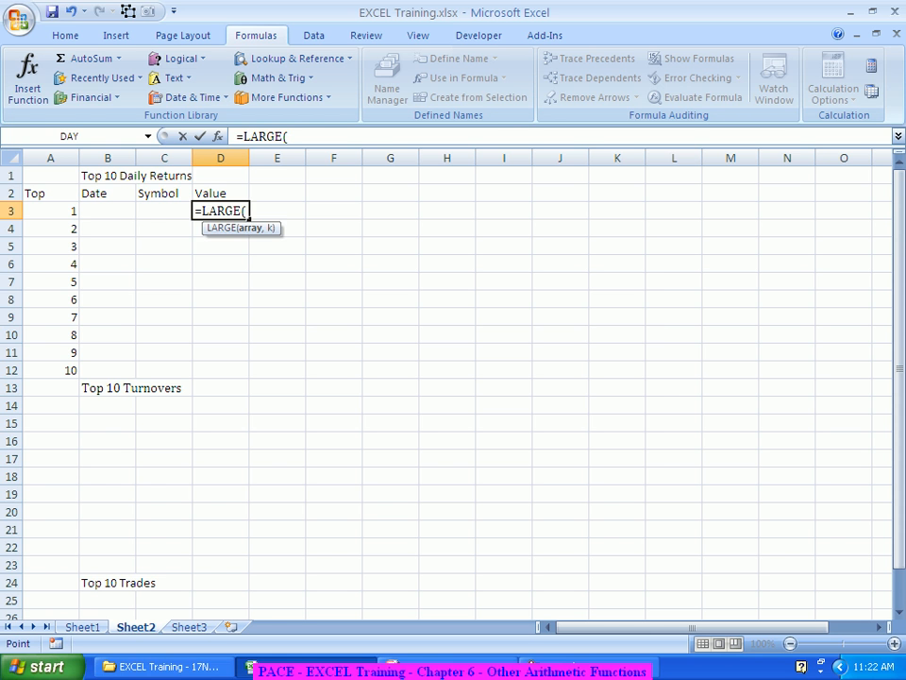
key(ctrl+a)
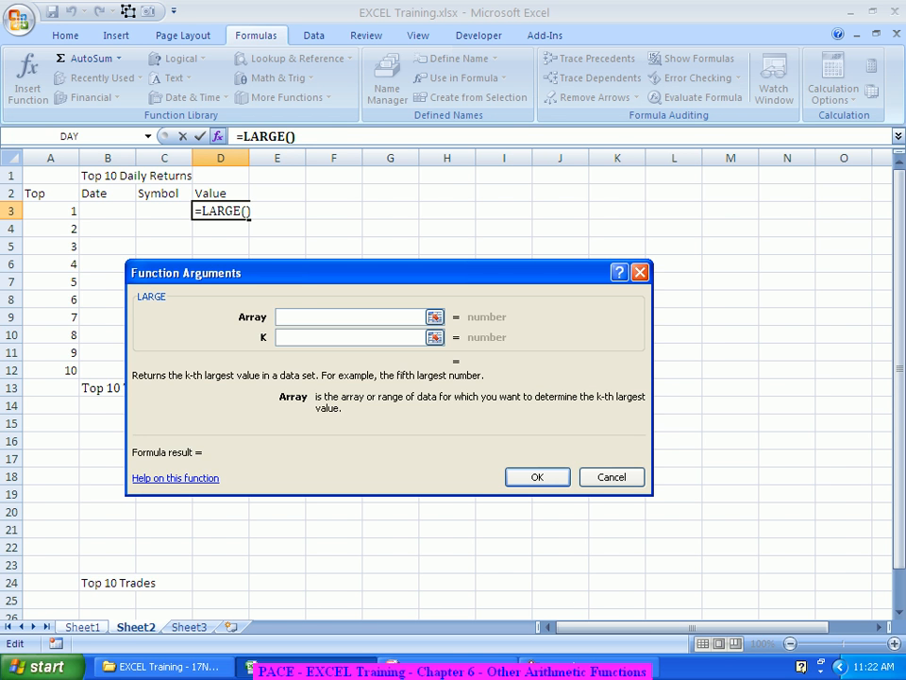
Step: Set the LARGE array to Sheet1 column G and k to 1, and confirm the formula
click(82, 627)
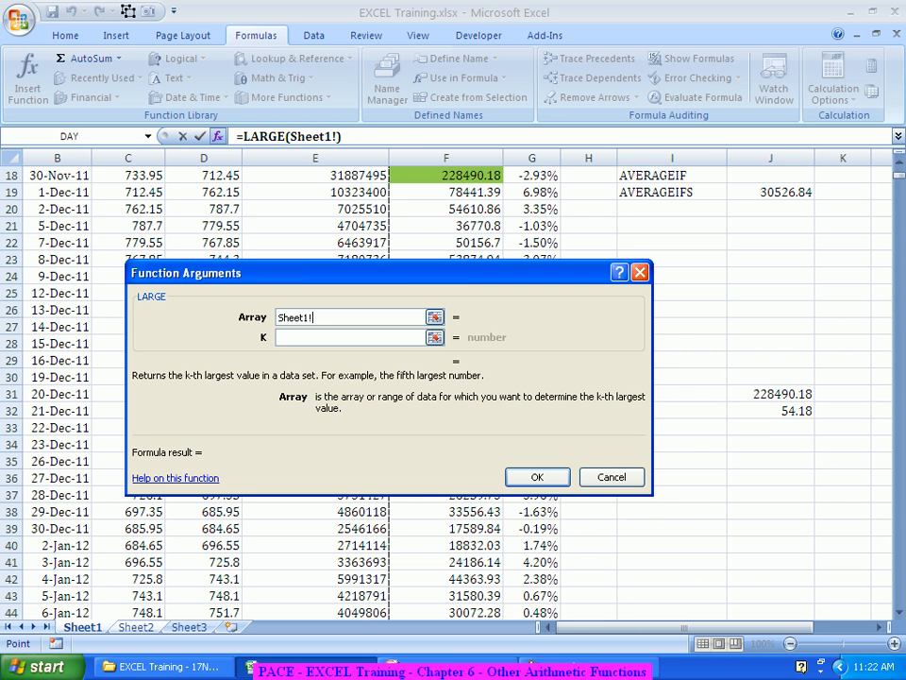
click(532, 157)
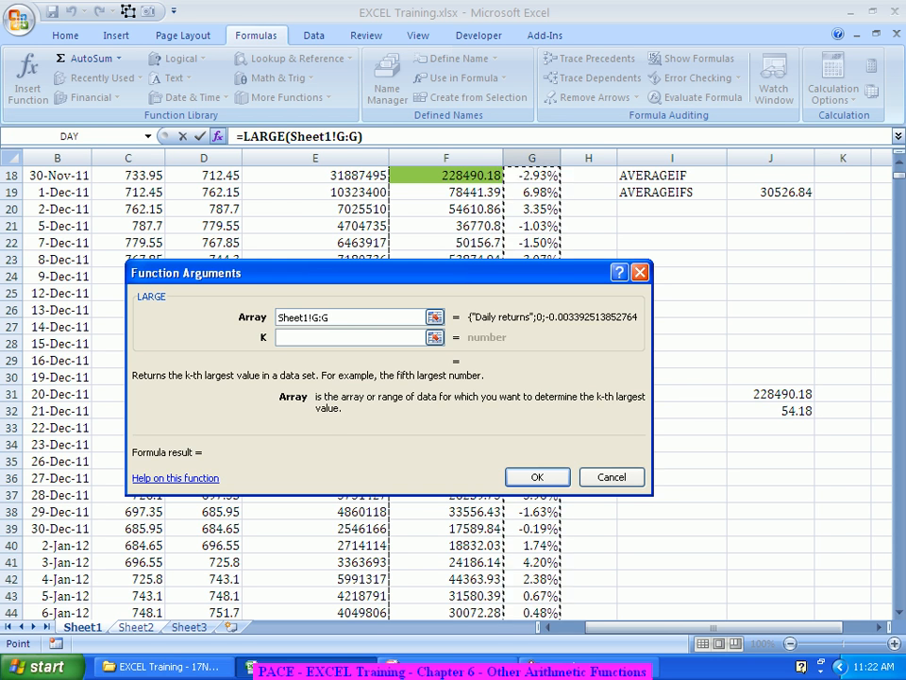
key(Tab)
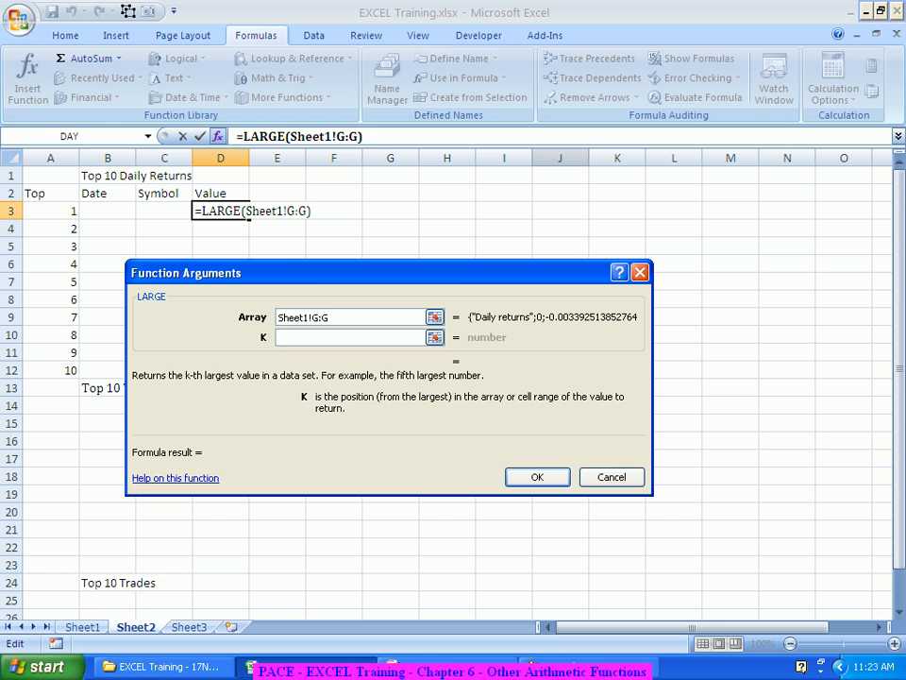
text(1)
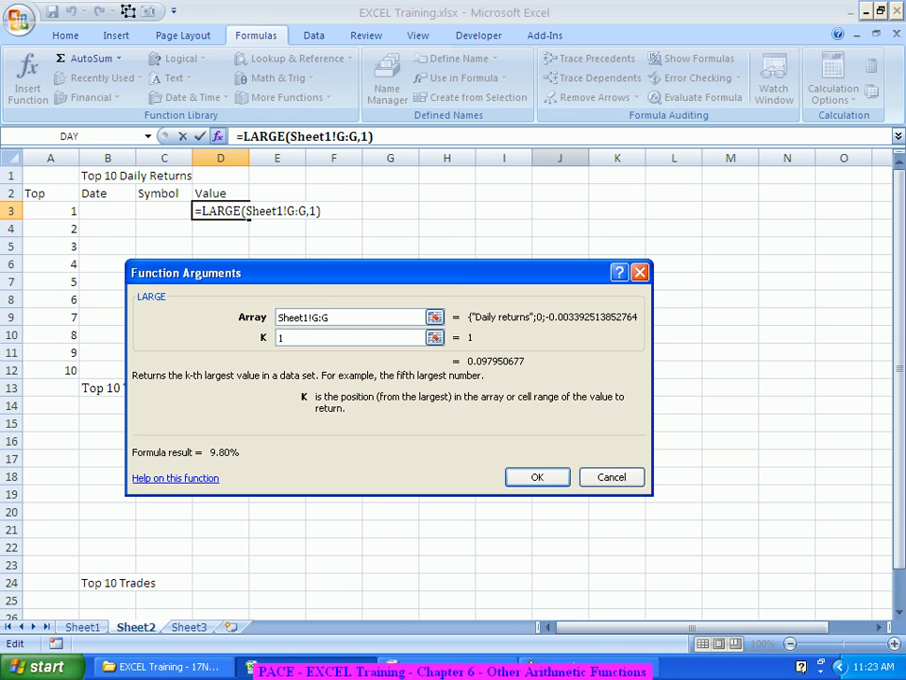
key(Return)
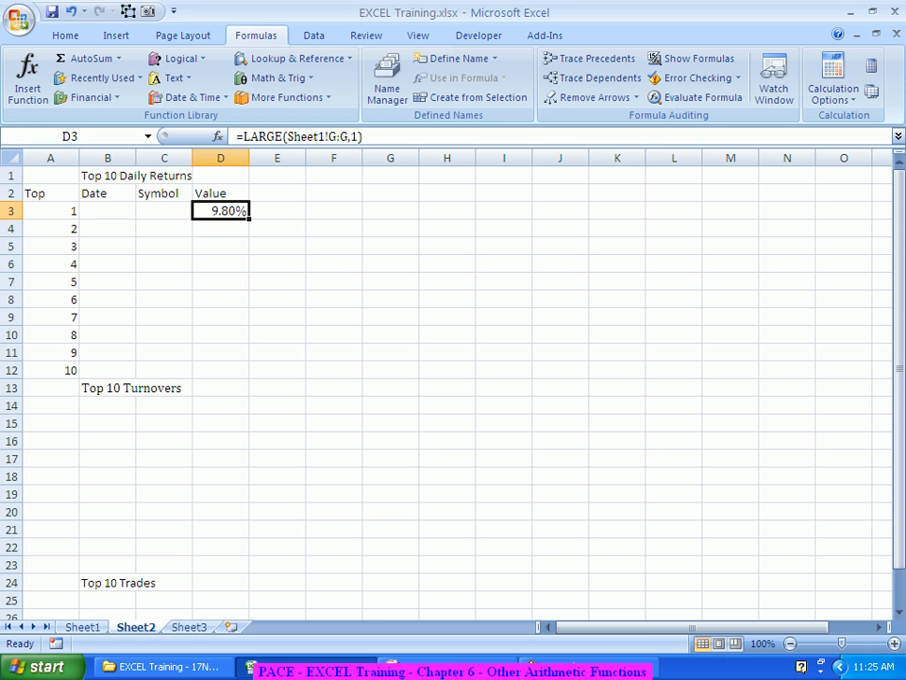
Step: Fill the LARGE formula from D3 down to D12
drag(249, 218, 236, 372)
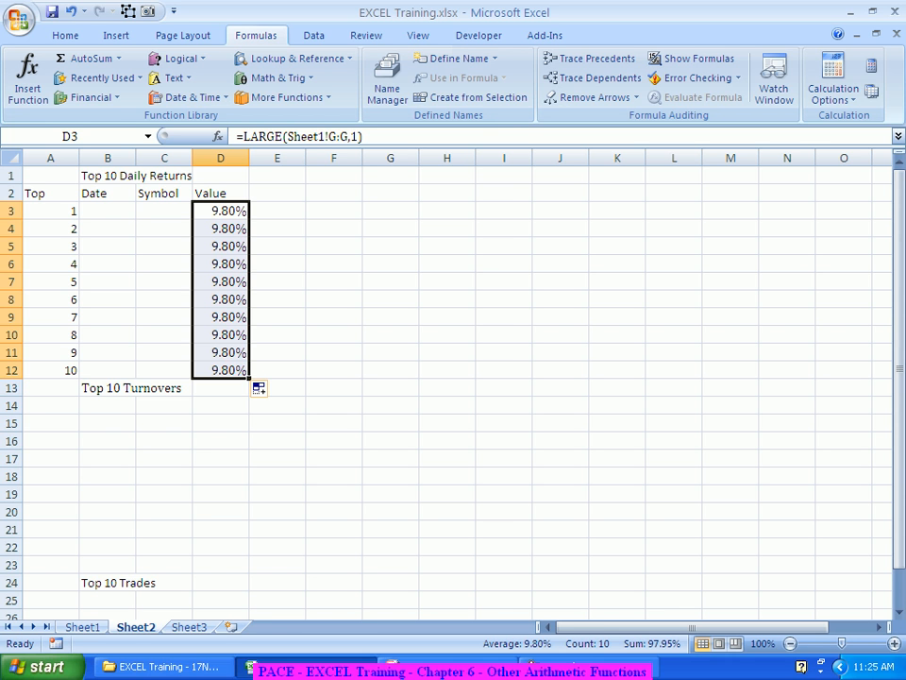
click(221, 228)
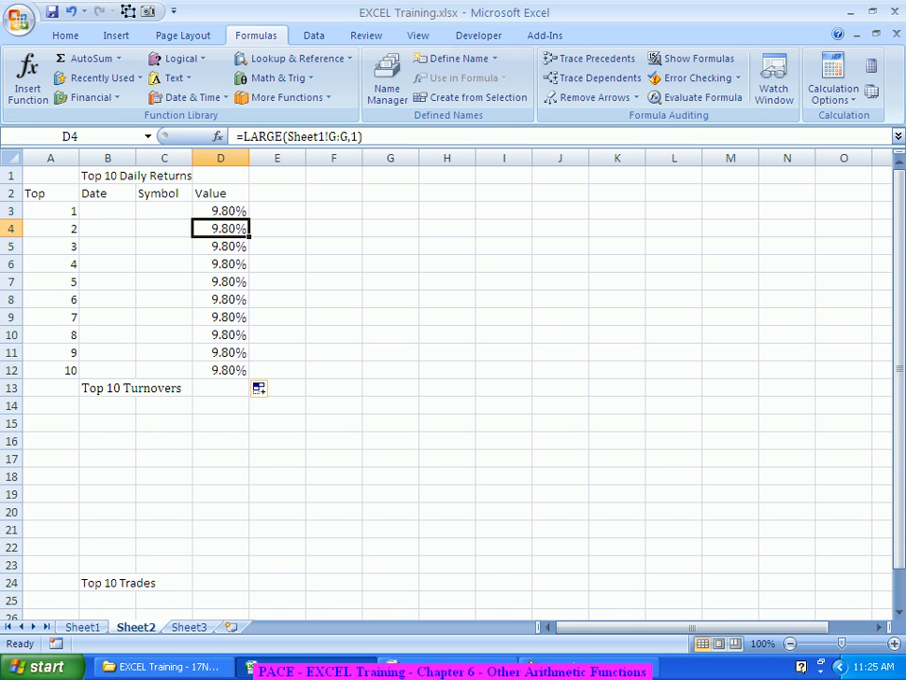
click(221, 246)
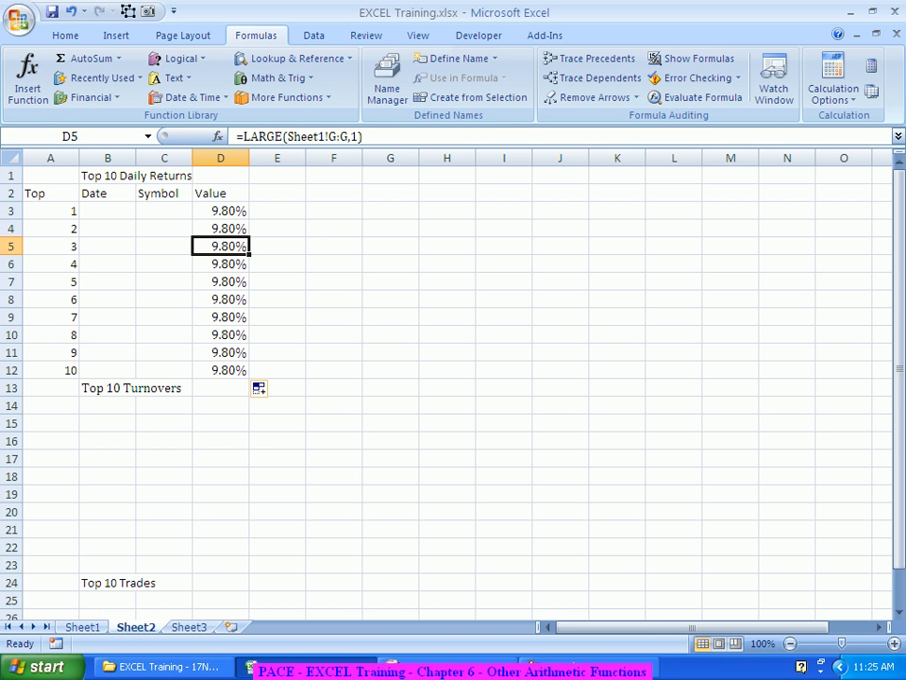
Step: Change the k argument of the LARGE formula in cell D4 to 2
key(Up)
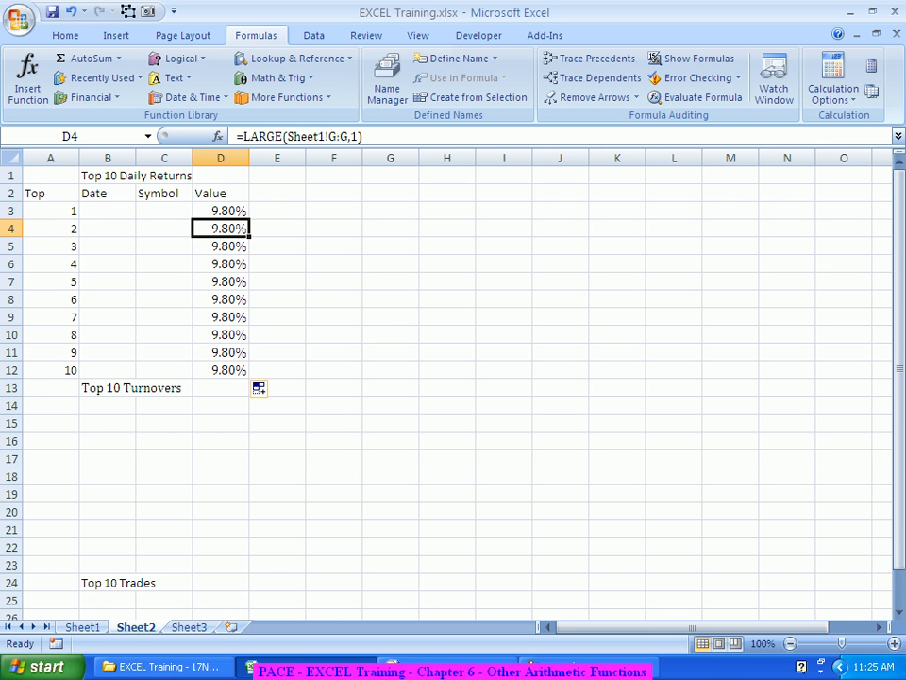
key(Down)
key(Up)
double_click(354, 137)
text(2)
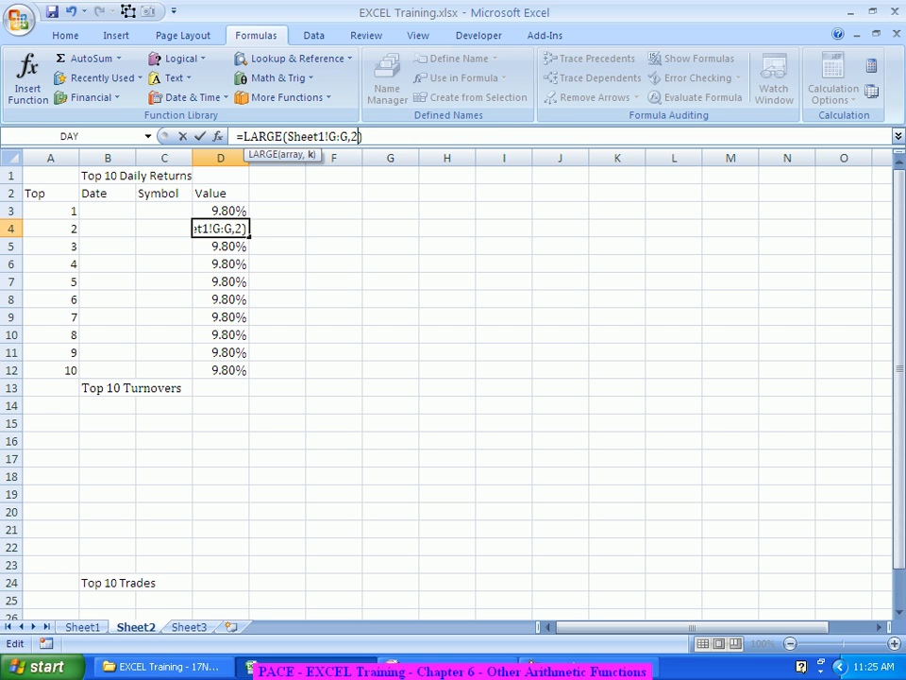
key(Return)
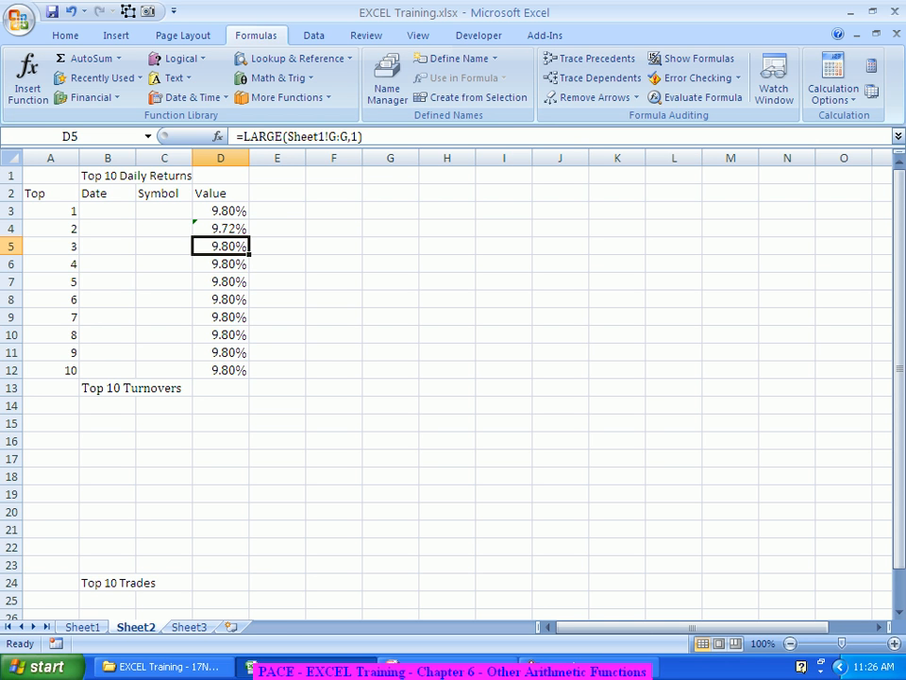
Step: On Sheet1, edit the COUNTIF formula in J7 so its criteria references cell I25
key(Up)
key(Up)
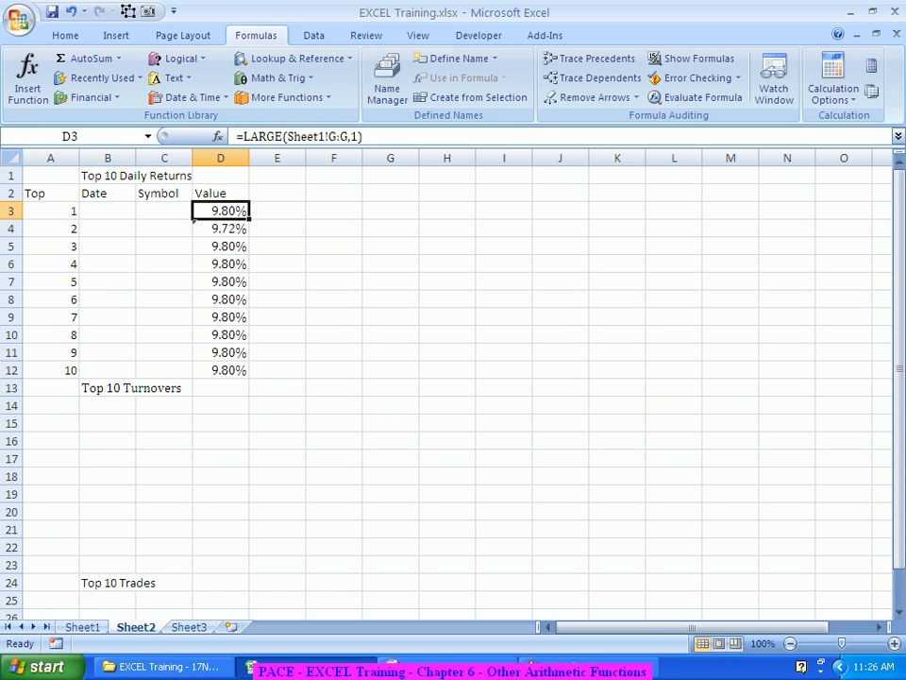
key(ctrl+Page_Up)
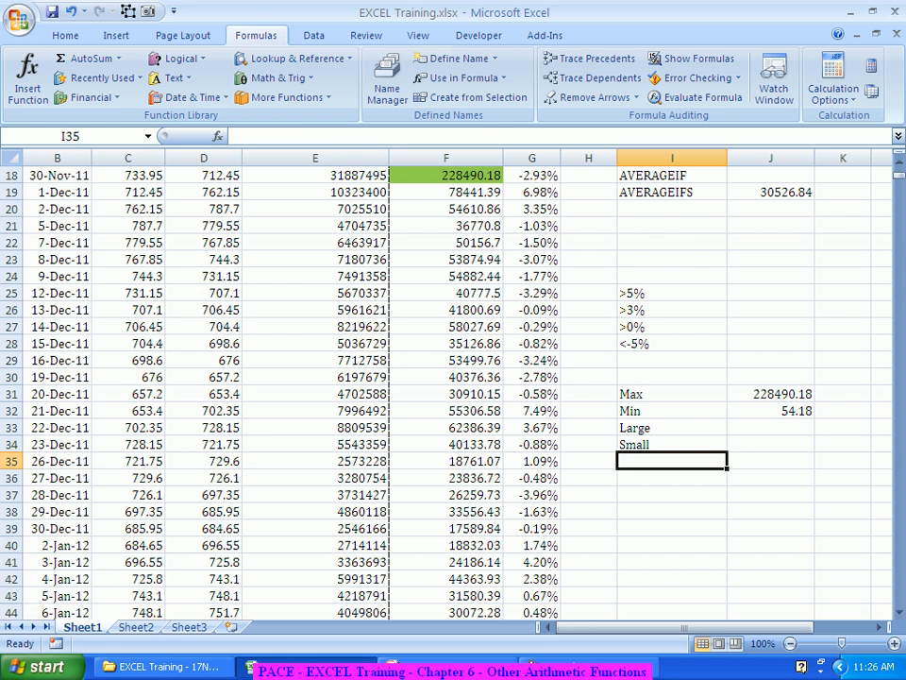
scroll(443, 396, up, 6)
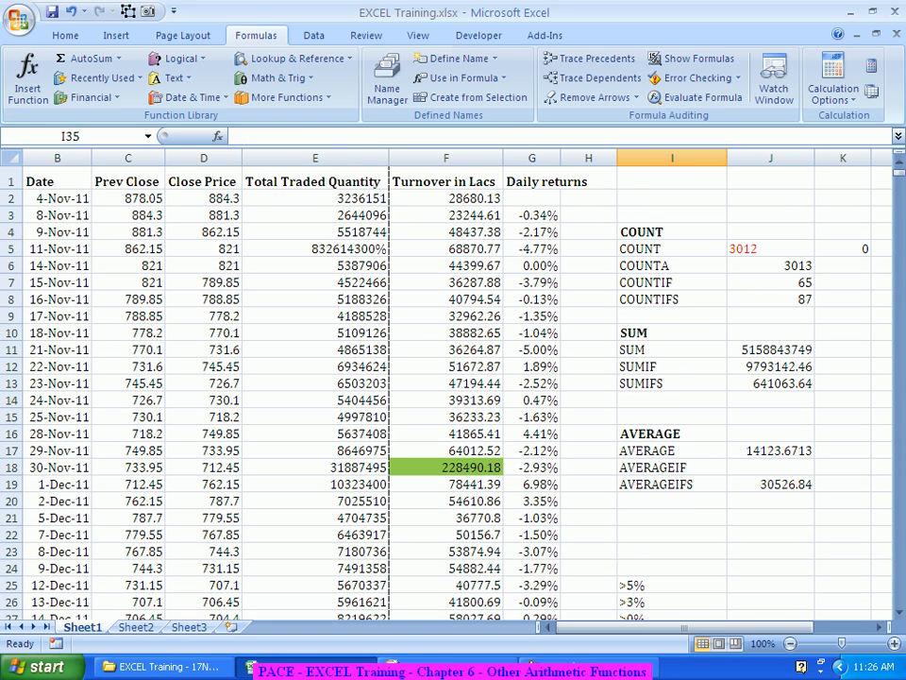
click(770, 282)
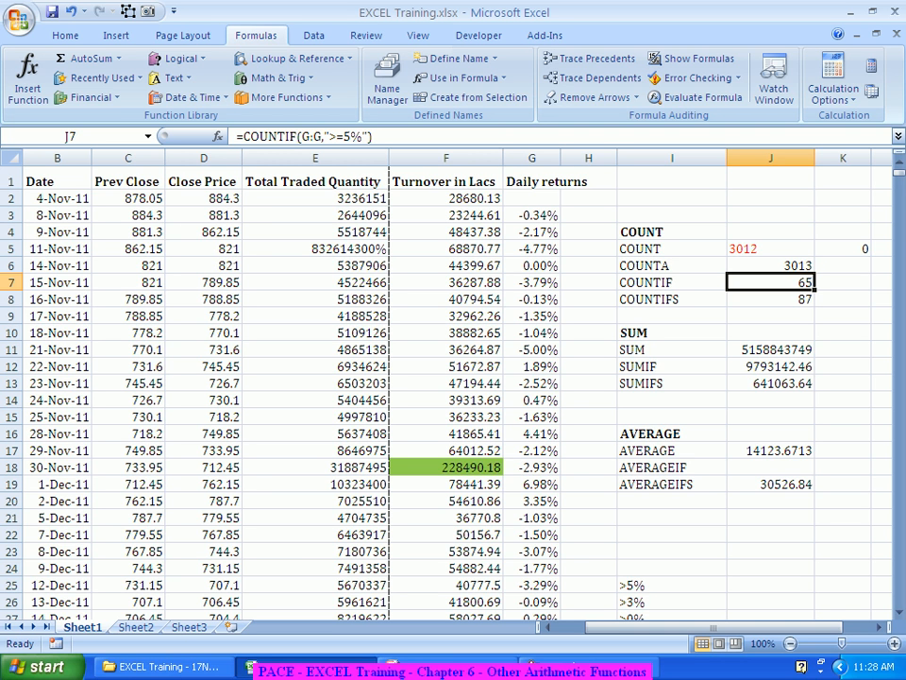
click(672, 585)
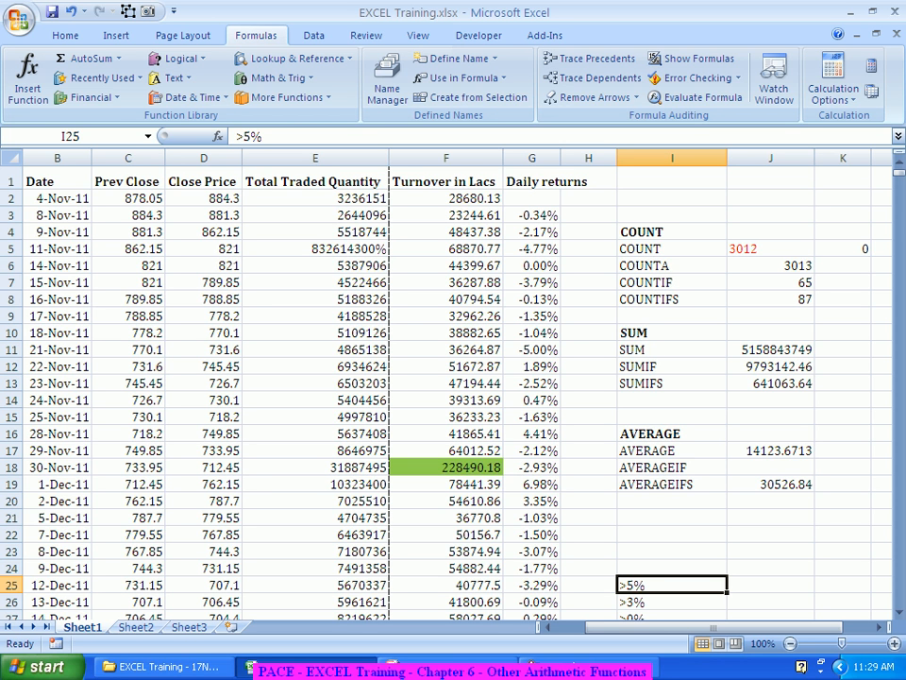
click(771, 282)
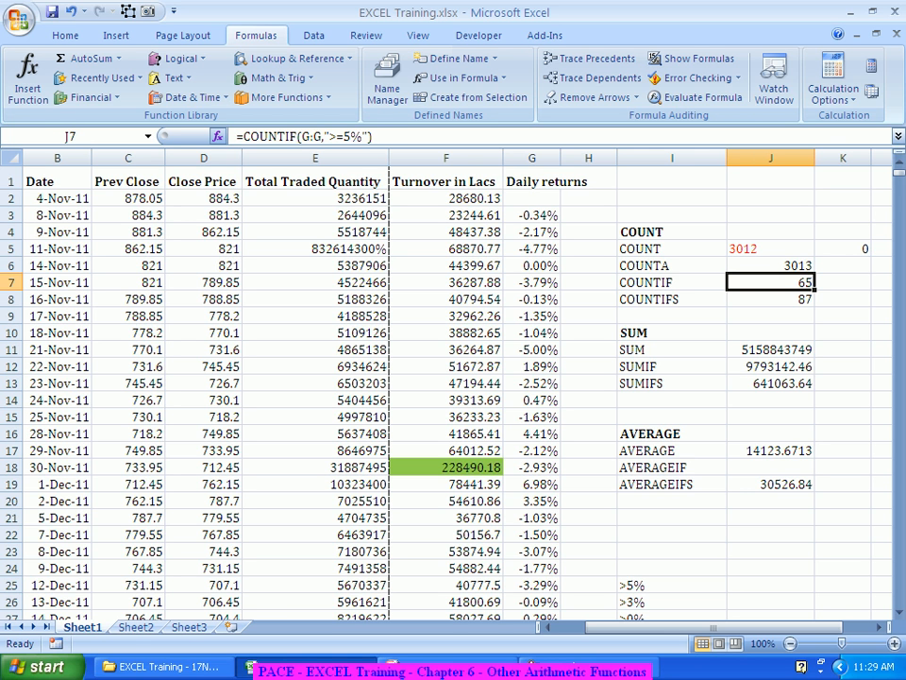
click(218, 136)
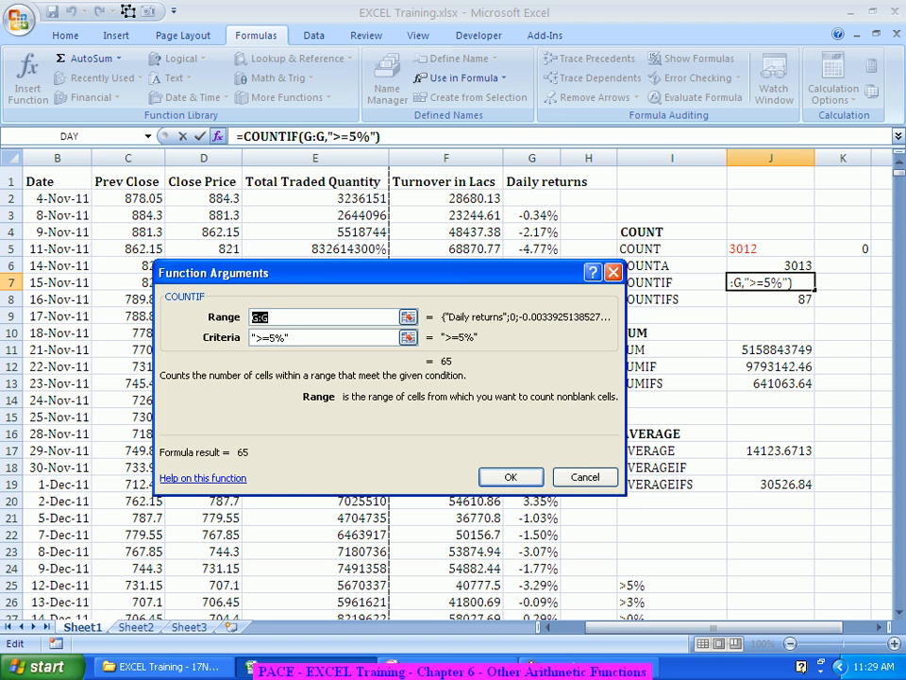
key(Tab)
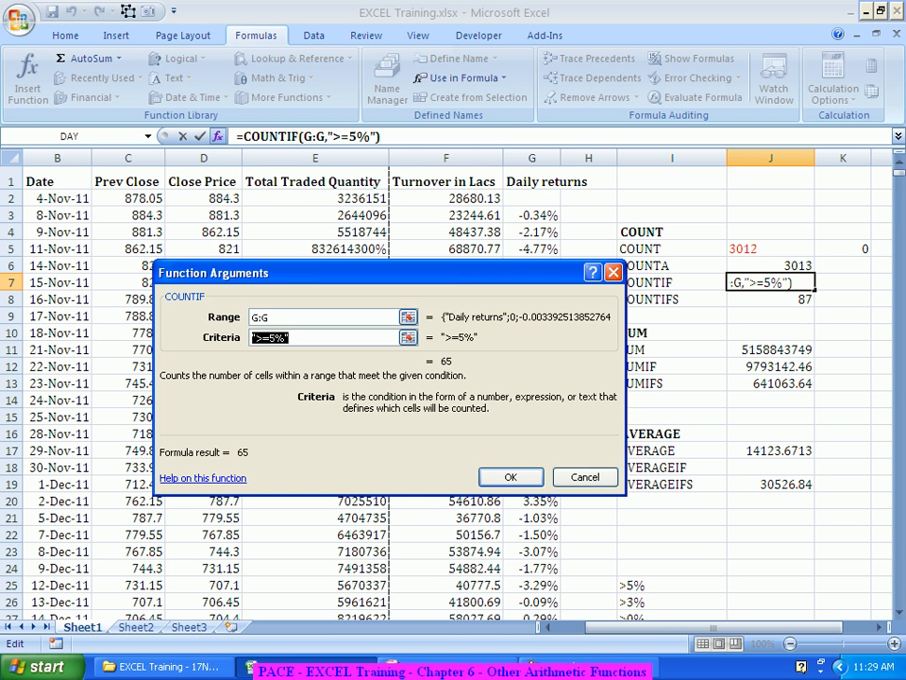
key(Delete)
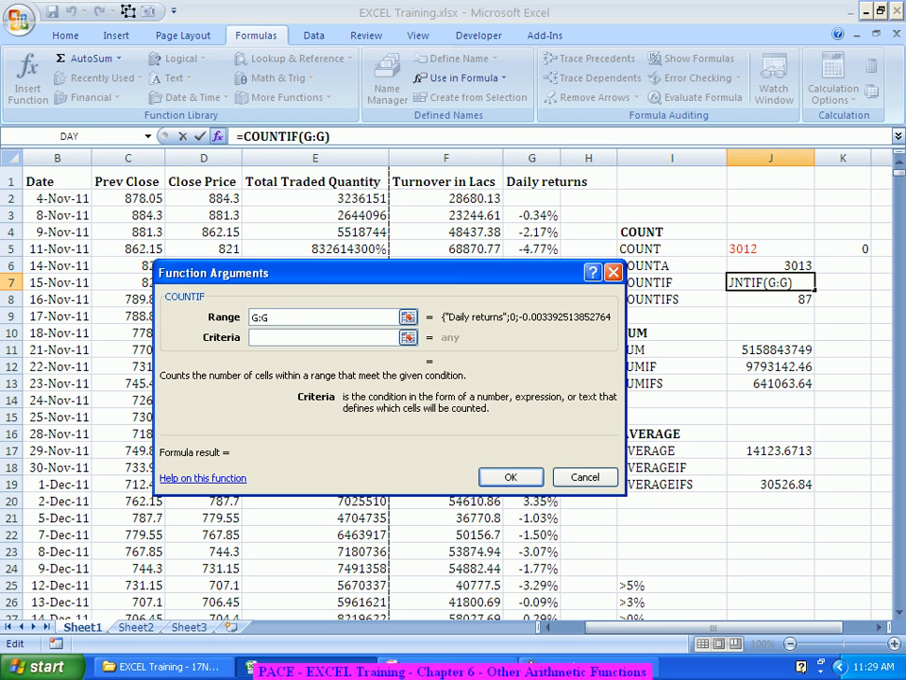
click(673, 586)
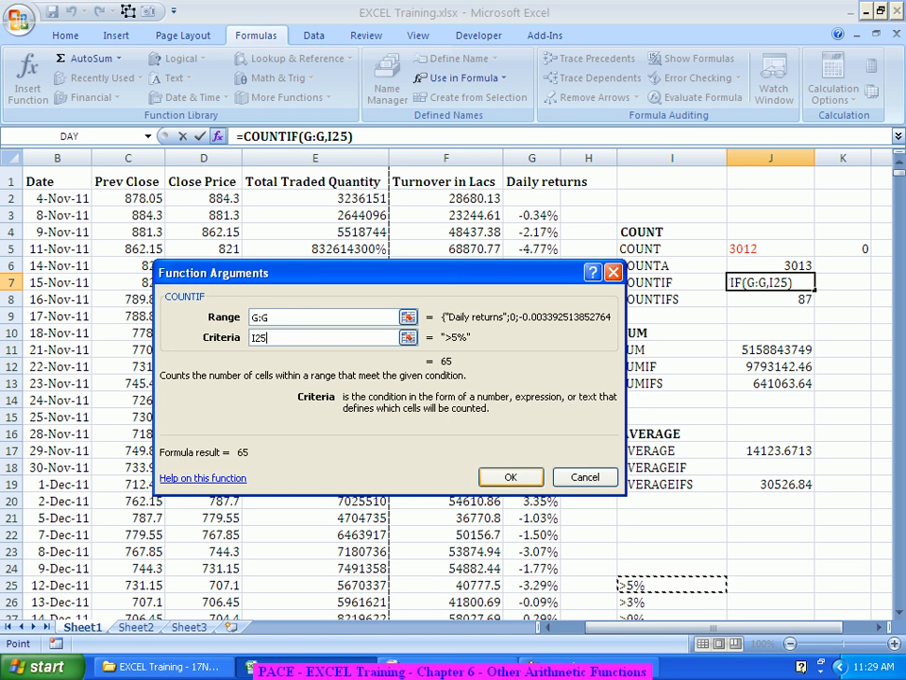
key(Return)
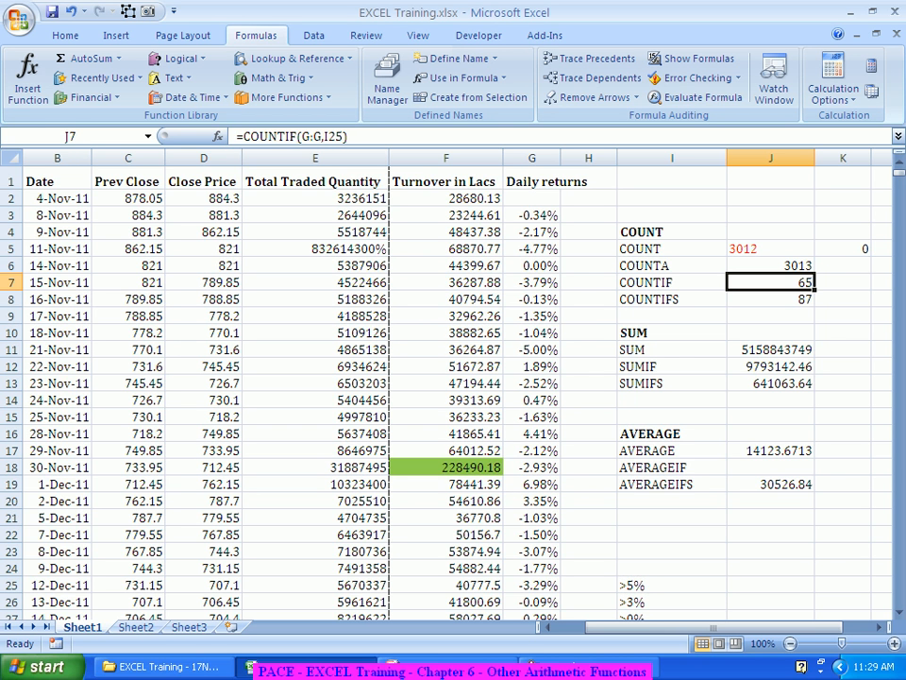
Step: Change the criterion label in cell I25 to >3%
click(672, 602)
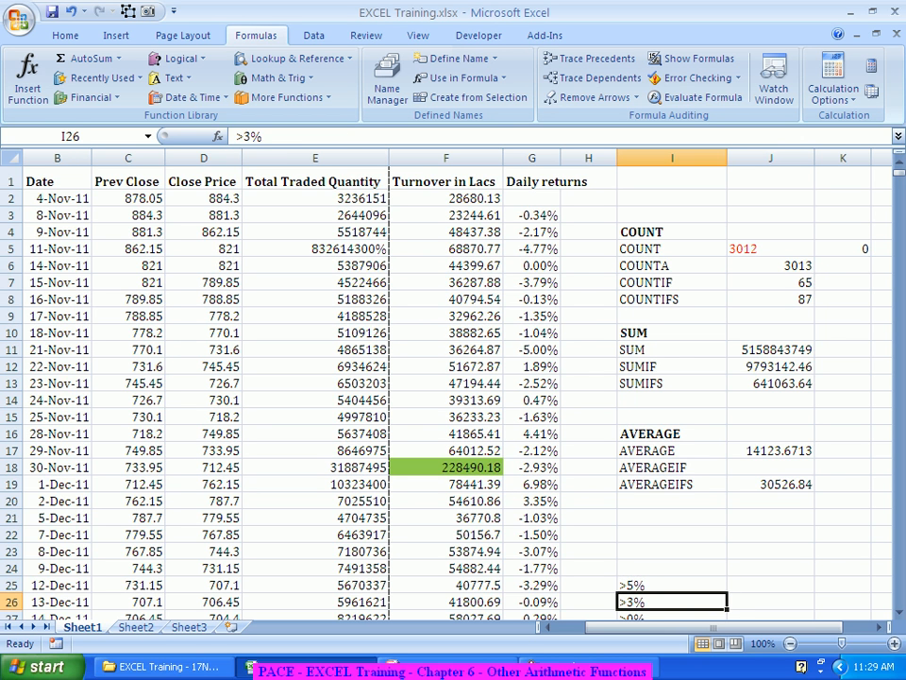
click(673, 568)
click(672, 602)
click(672, 585)
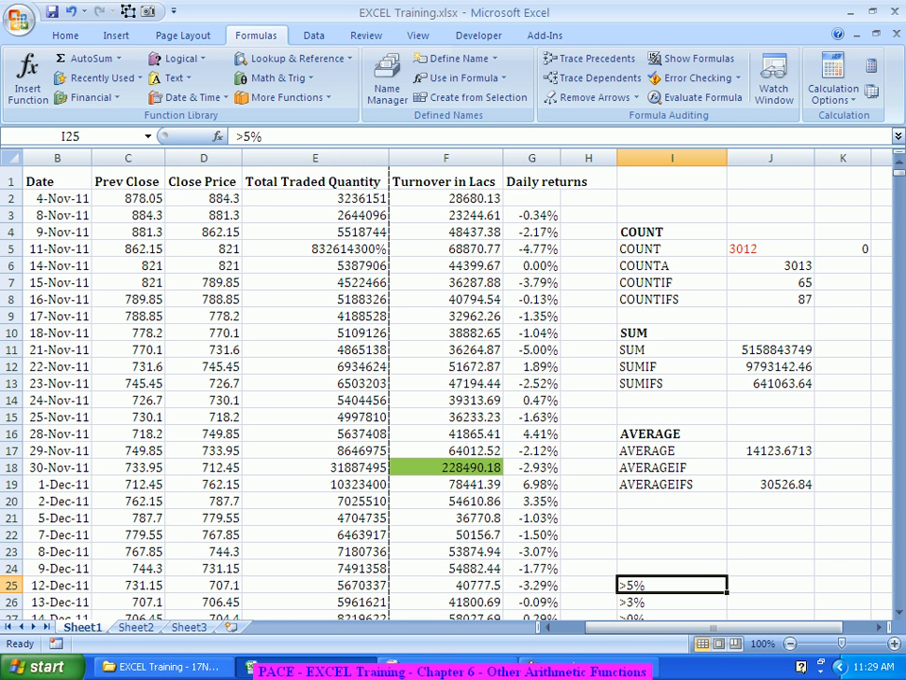
text(>3%)
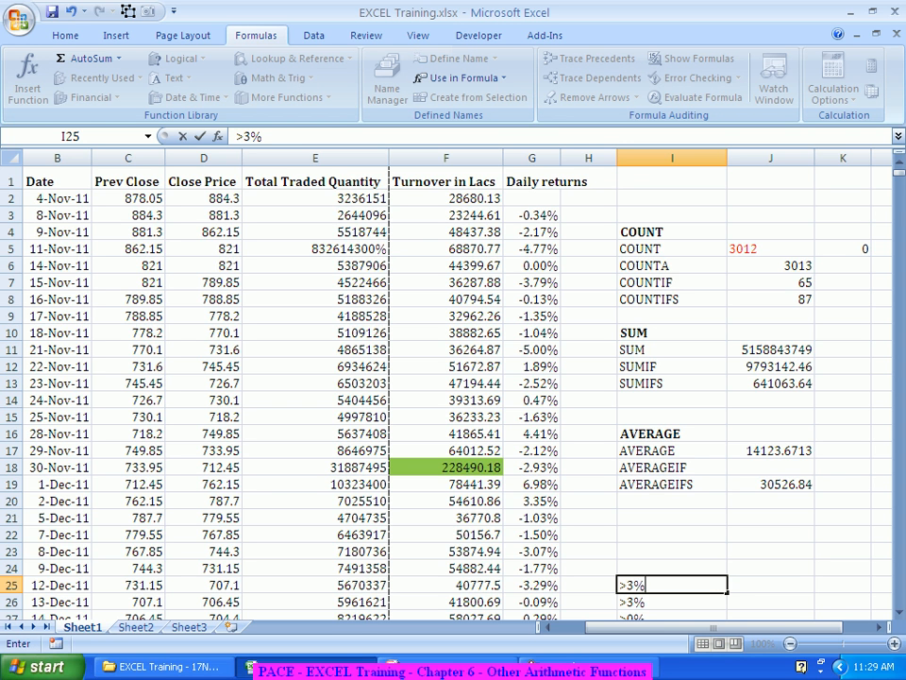
key(Return)
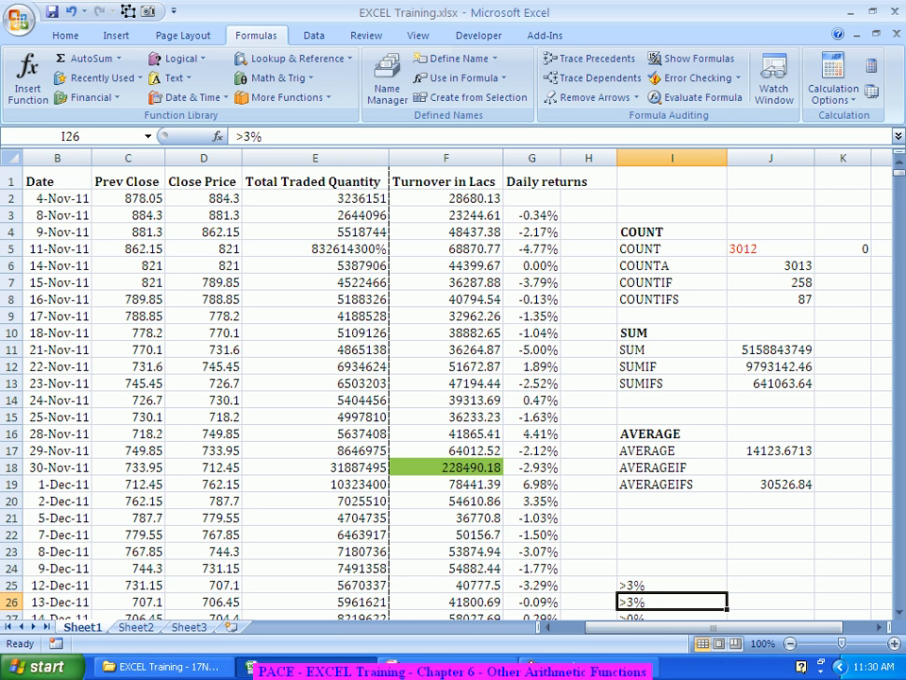
Step: Inspect the SUMIF and COUNTIFS formulas, then return to Sheet2
click(771, 366)
click(771, 299)
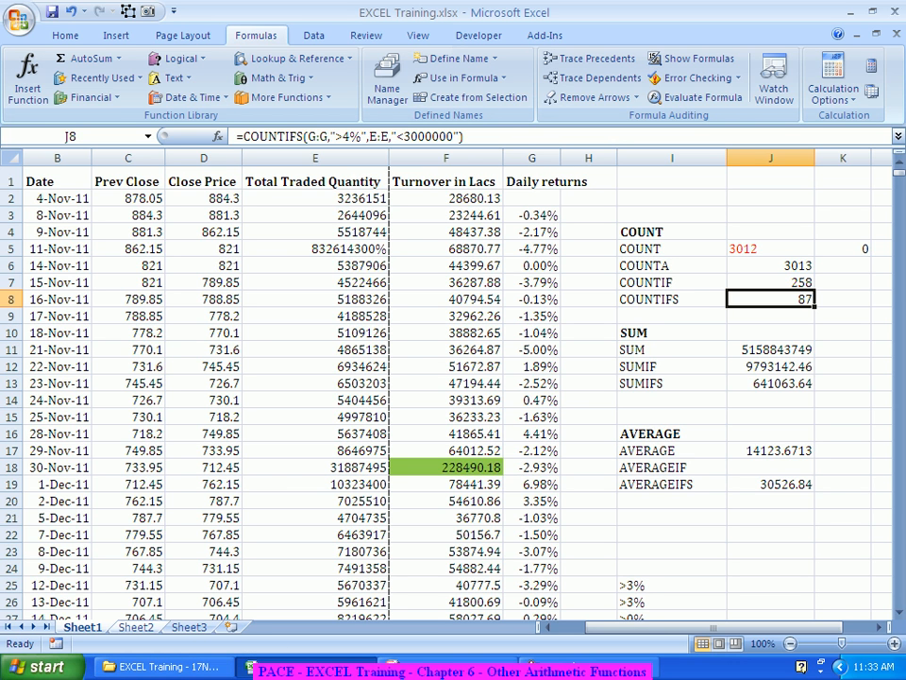
key(ctrl+Page_Down)
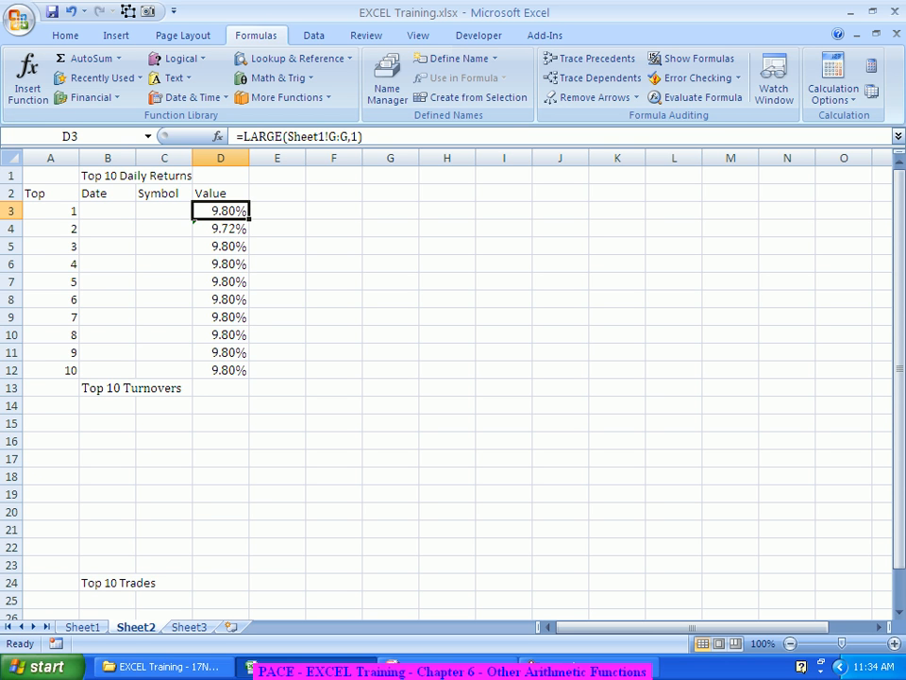
Step: Change the LARGE formula in D3 so its k argument references cell A3
key(F2)
key(shift+F3)
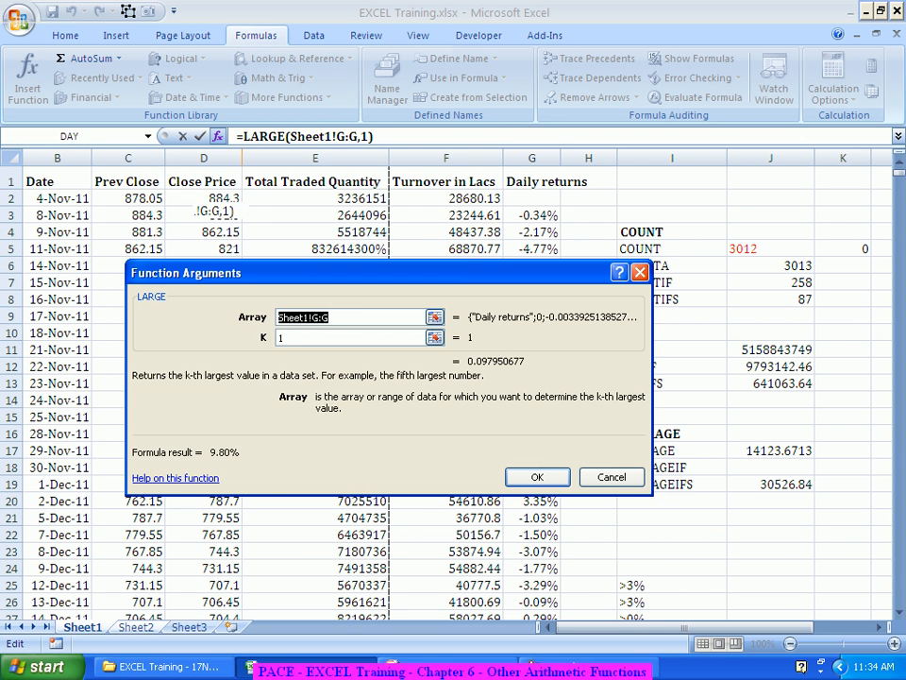
key(Tab)
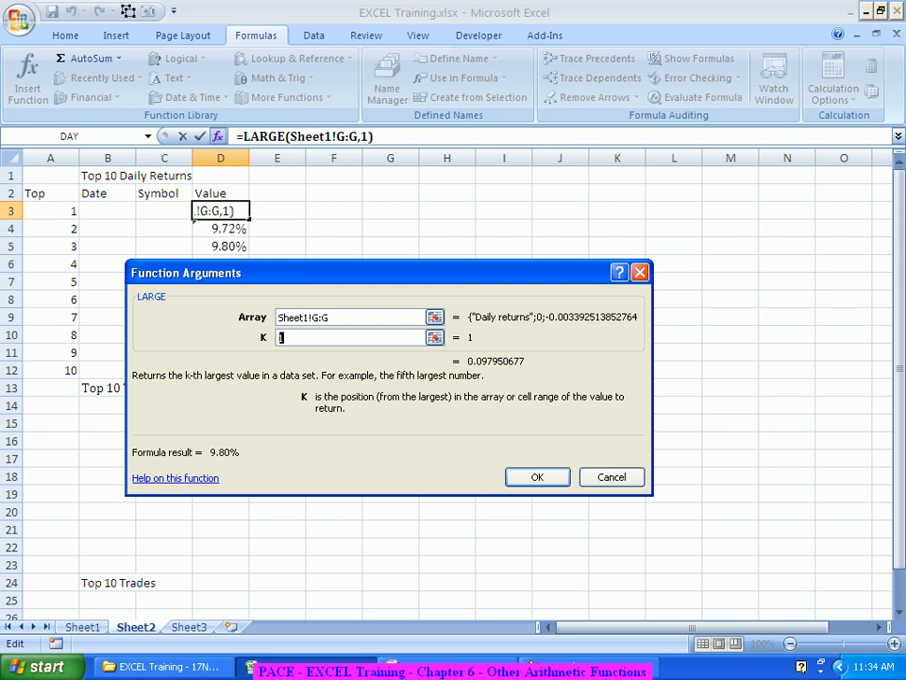
click(51, 210)
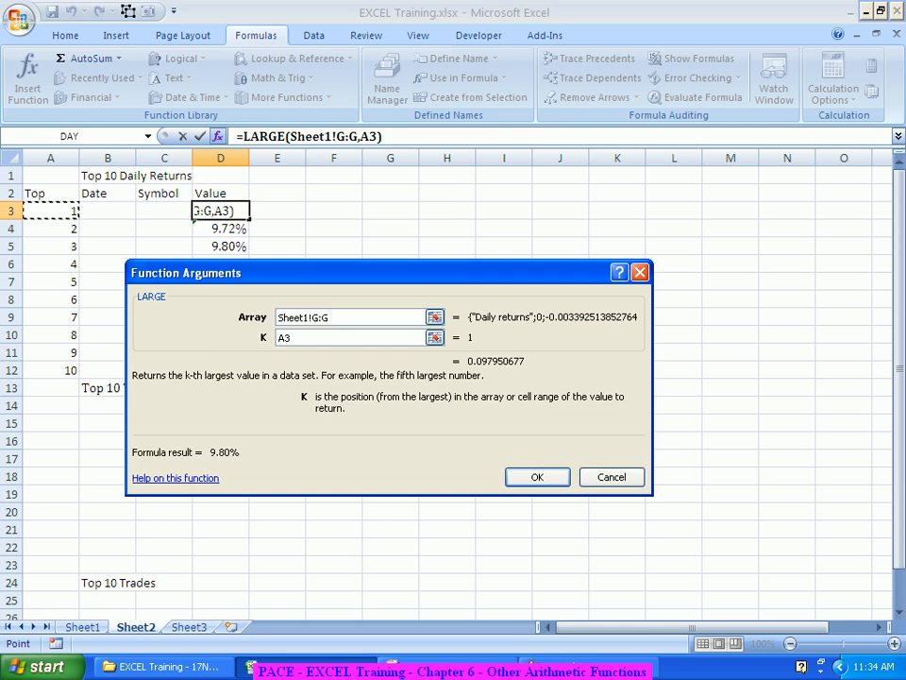
key(Return)
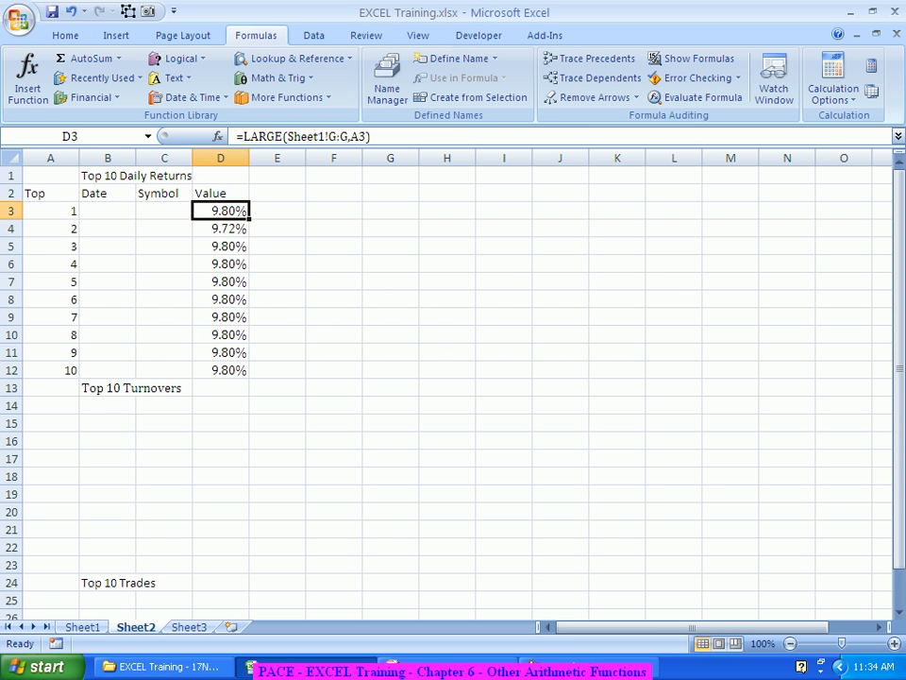
Step: Fill the LARGE formula from D3 down through D12 and save the workbook
drag(250, 219, 238, 376)
click(334, 335)
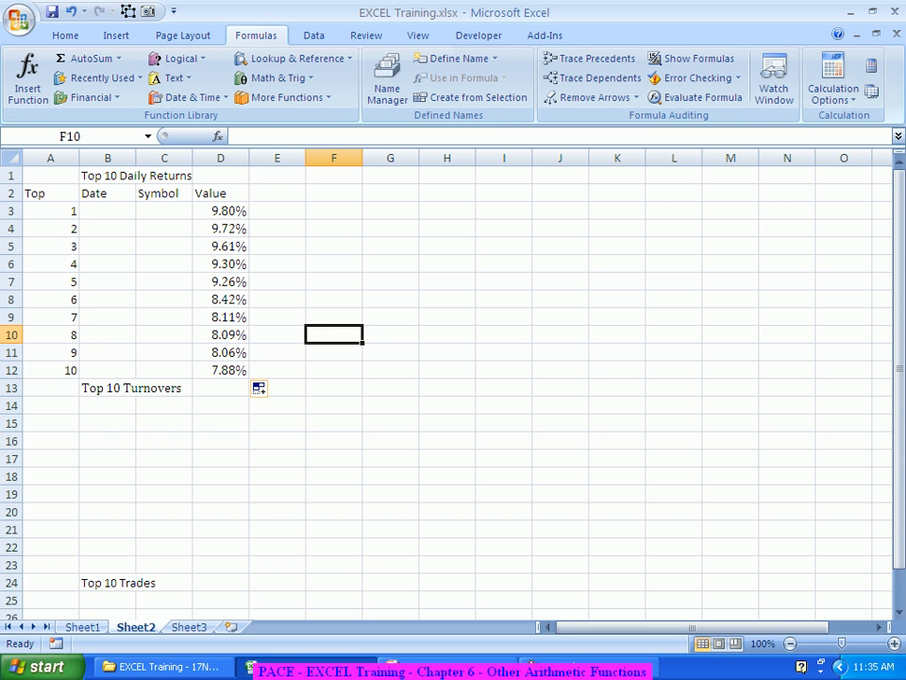
click(221, 210)
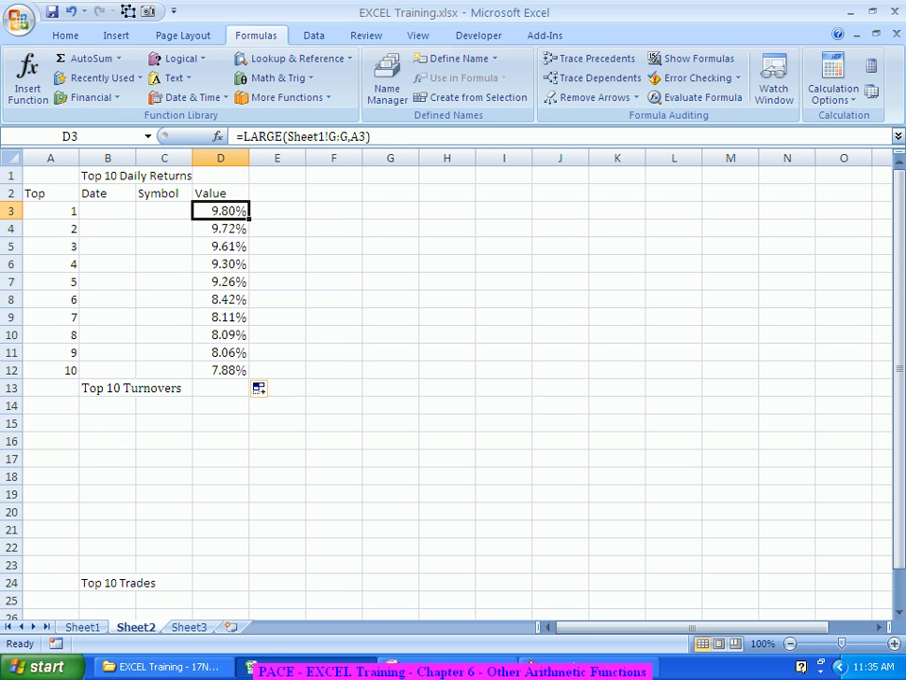
key(ctrl+s)
Step: Review the copied LARGE formulas in D4 and D5
key(Down)
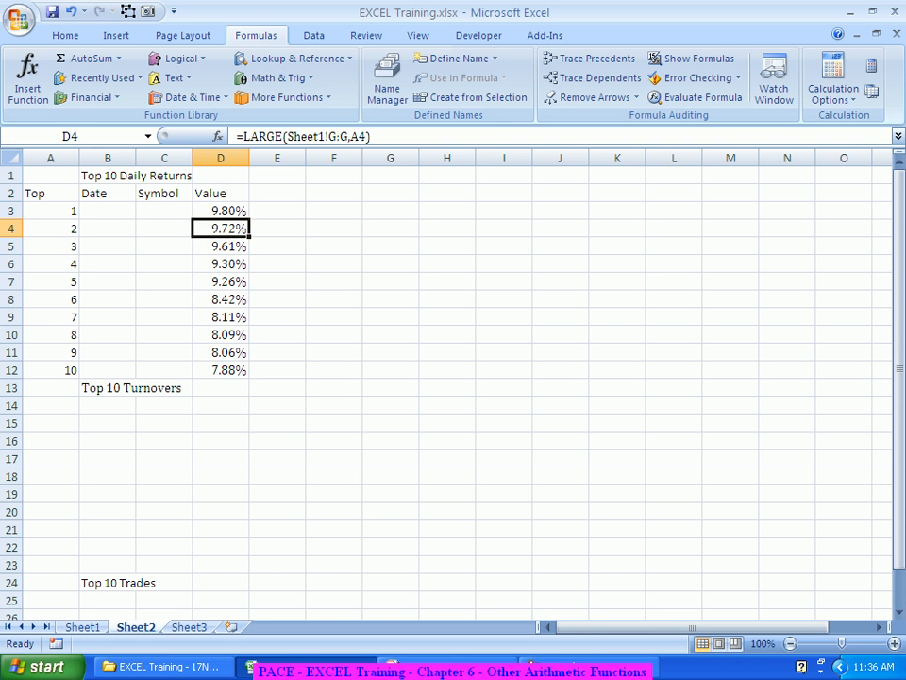
key(Down)
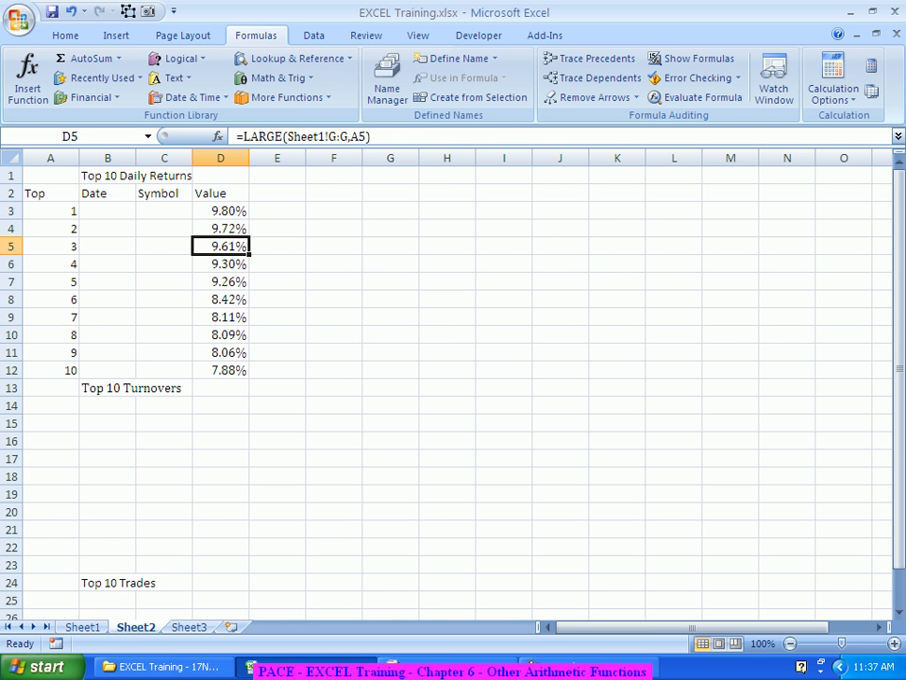
Step: On Sheet1, enter 8.5% as test daily returns in cells G3 and G4
key(ctrl+Page_Up)
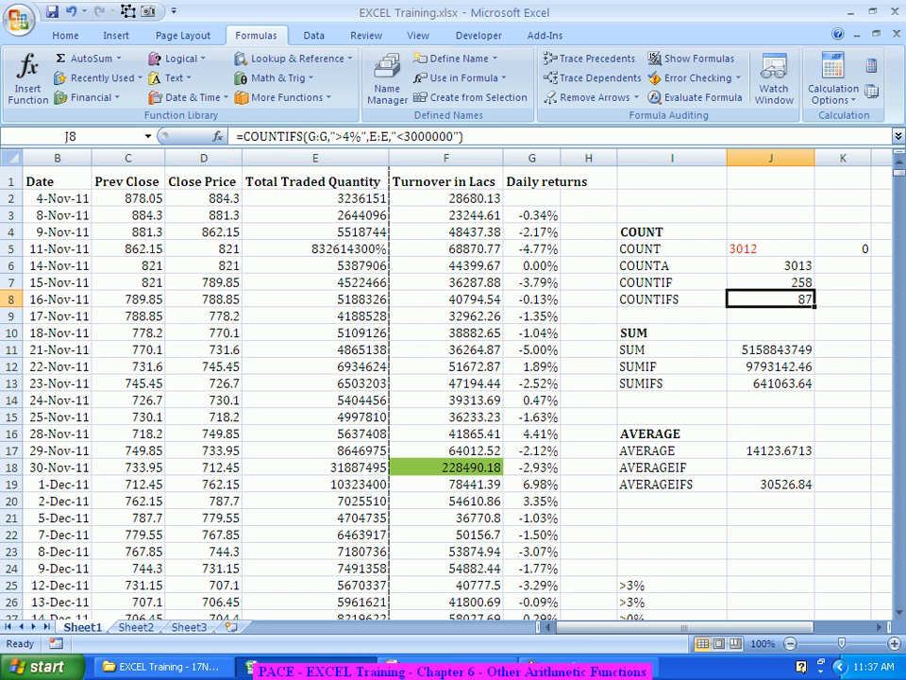
click(533, 215)
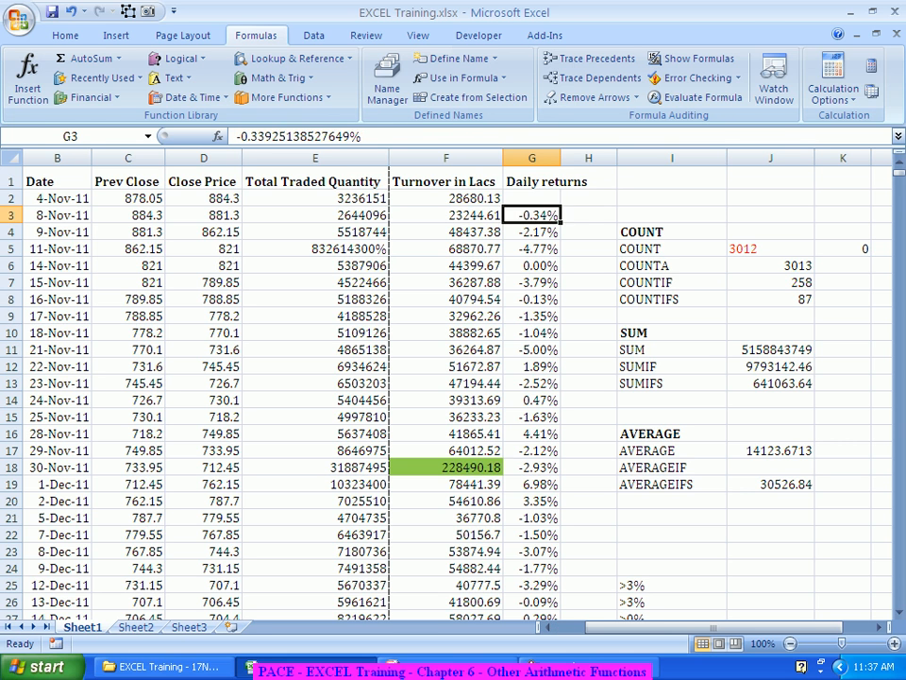
text(8.5)
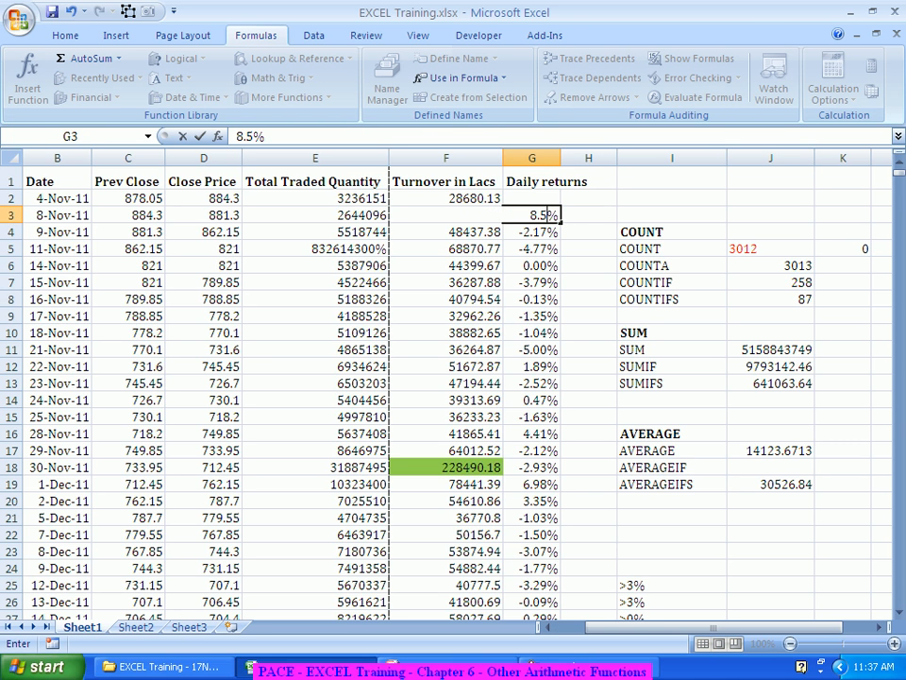
key(Return)
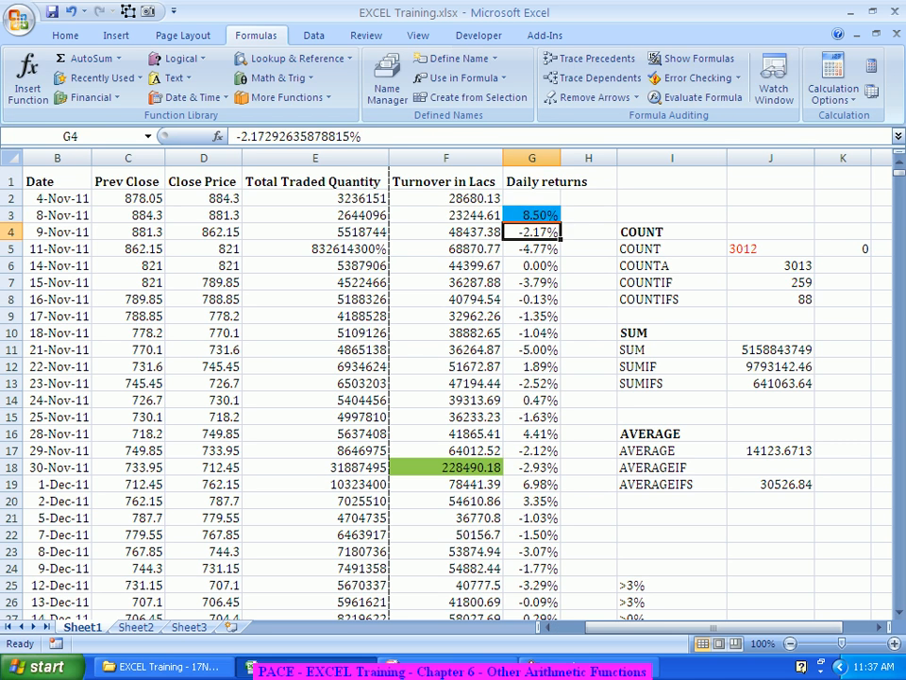
text(8.5)
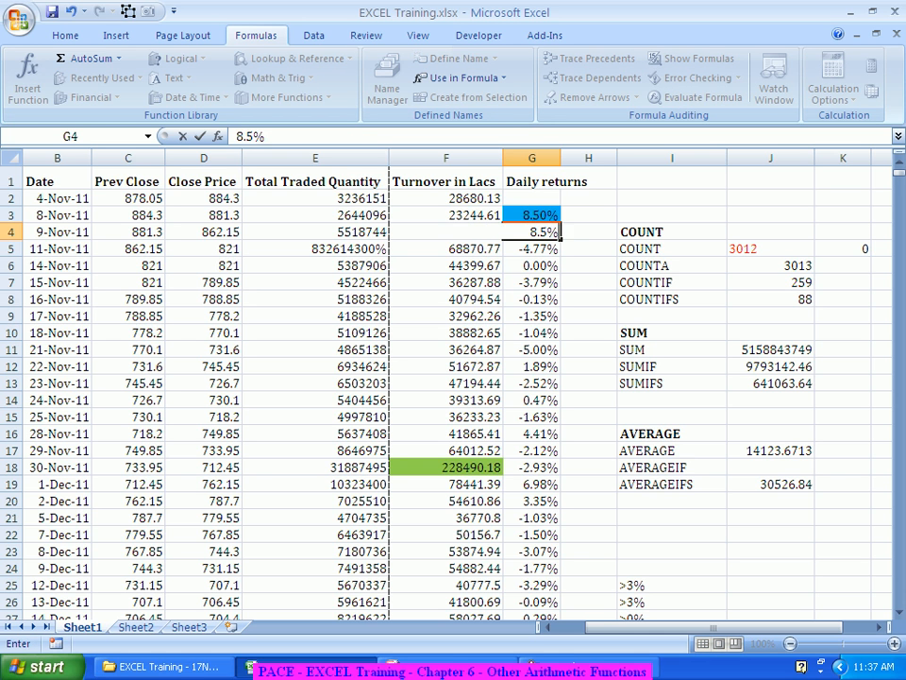
key(Return)
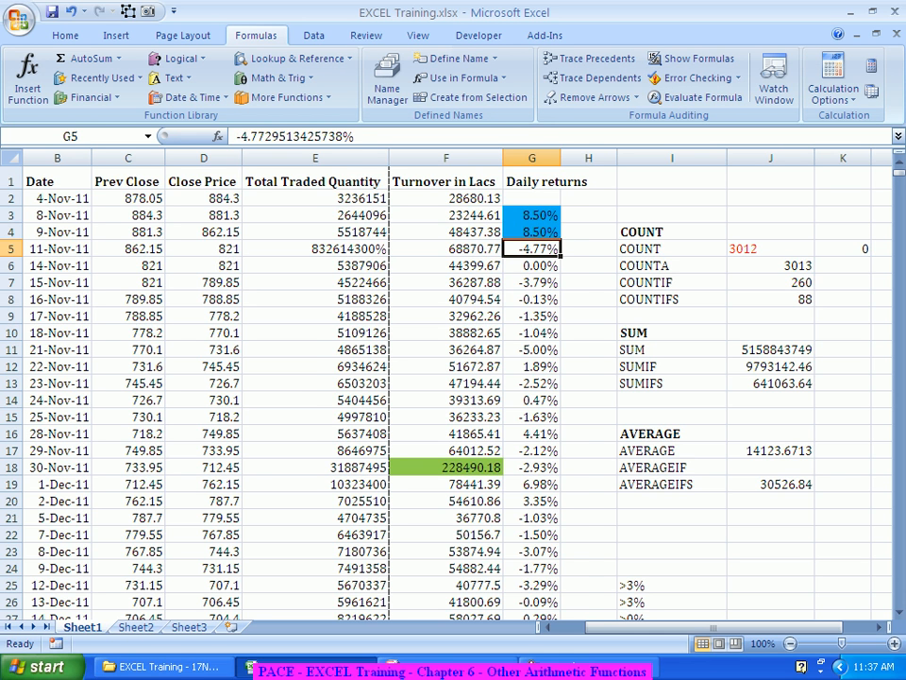
Step: On Sheet2, check the LARGE results for ranks 6 and 7 in D8:D9
key(ctrl+Page_Down)
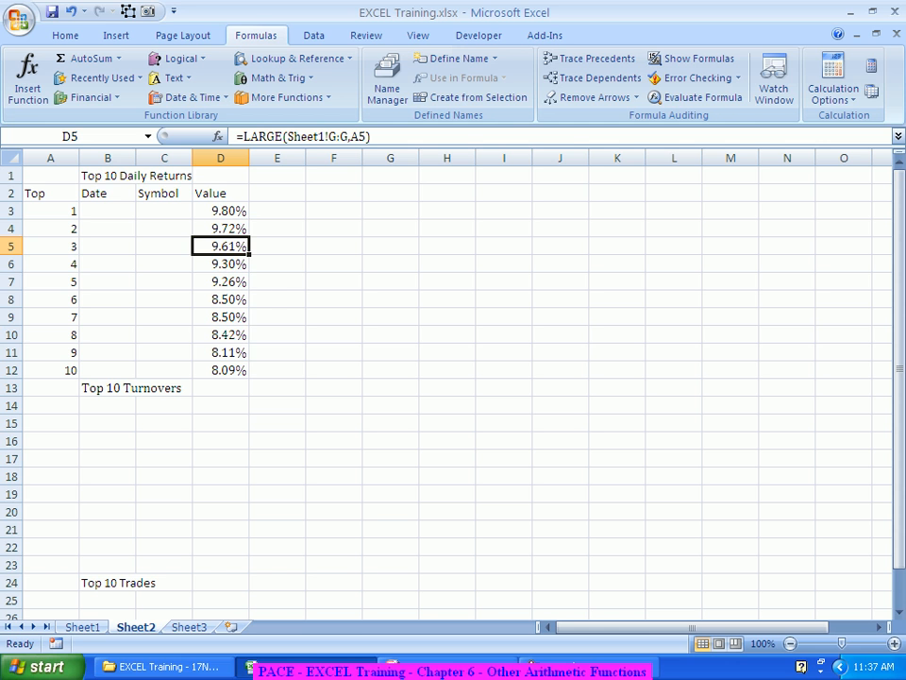
click(221, 281)
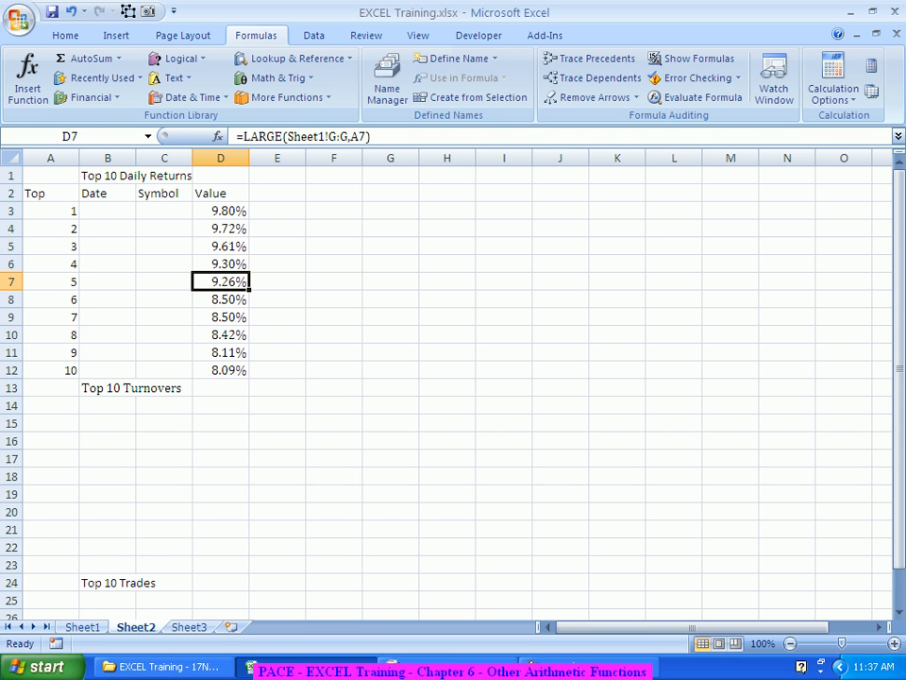
key(Down)
key(shift+Down)
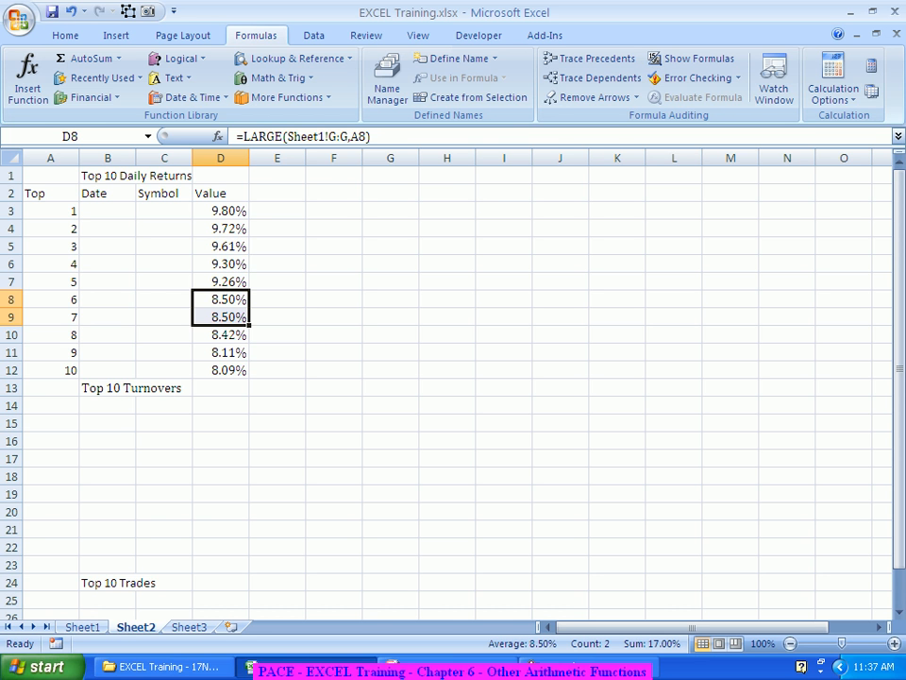
Step: Undo the test daily return entries on Sheet1 and return to Sheet2
key(ctrl+Page_Up)
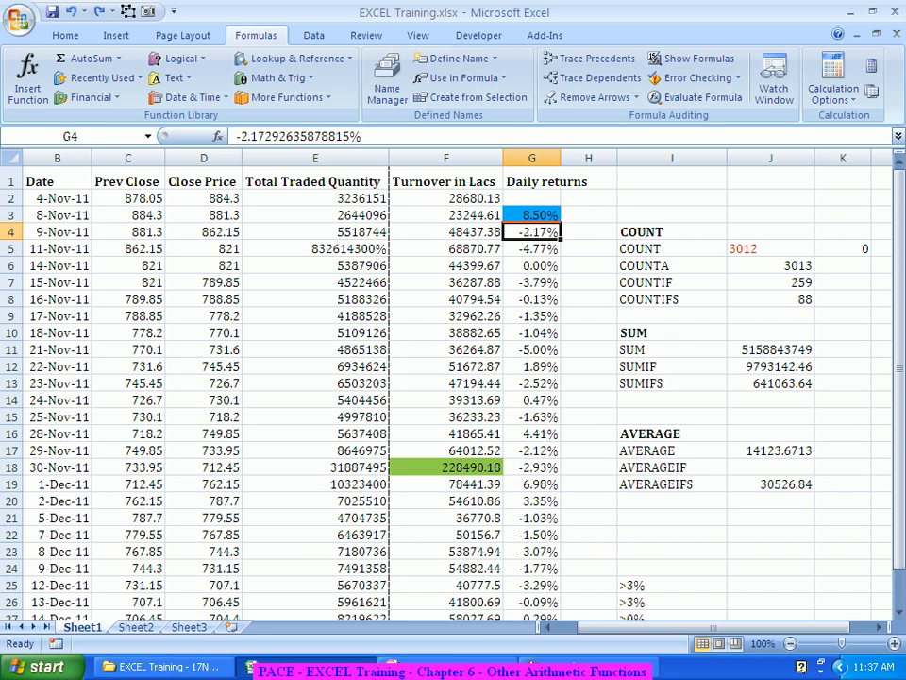
key(ctrl+z)
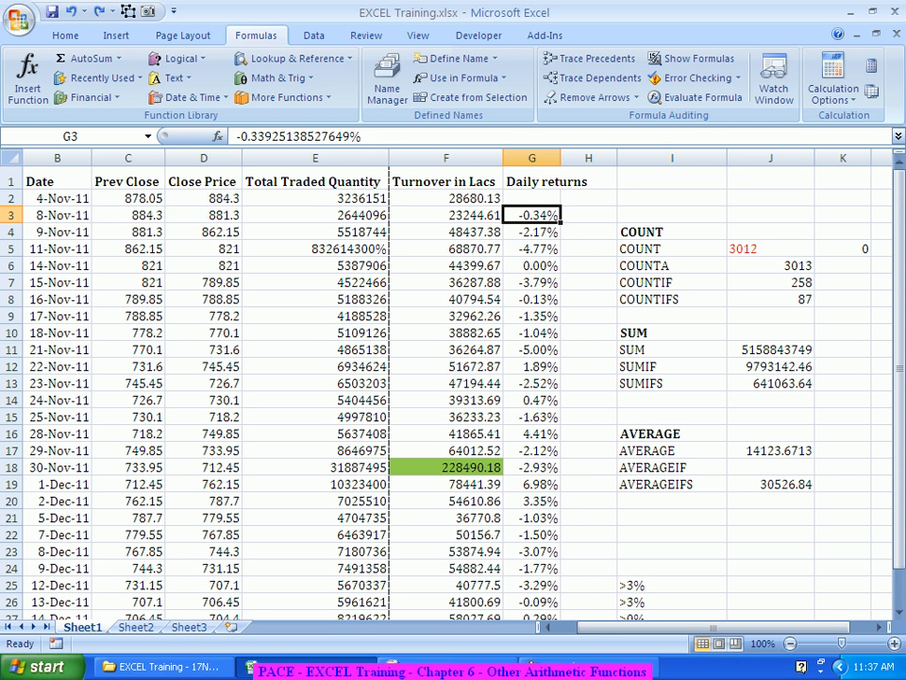
key(ctrl+Page_Down)
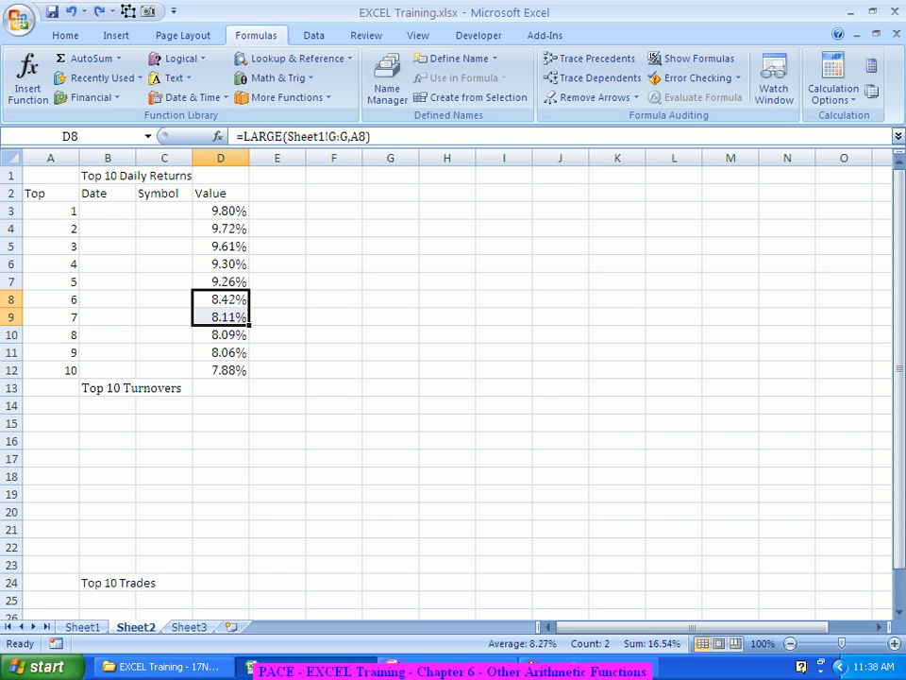
Step: Enter the title Bottom 10 Returns in cell I1
click(505, 176)
text(Bott)
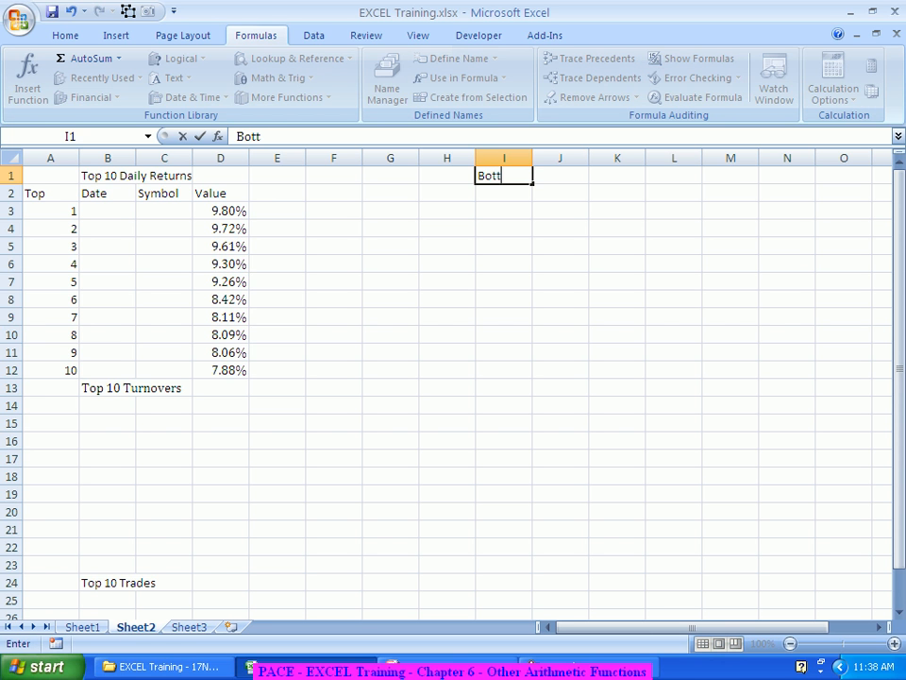
text(om 10 Returns)
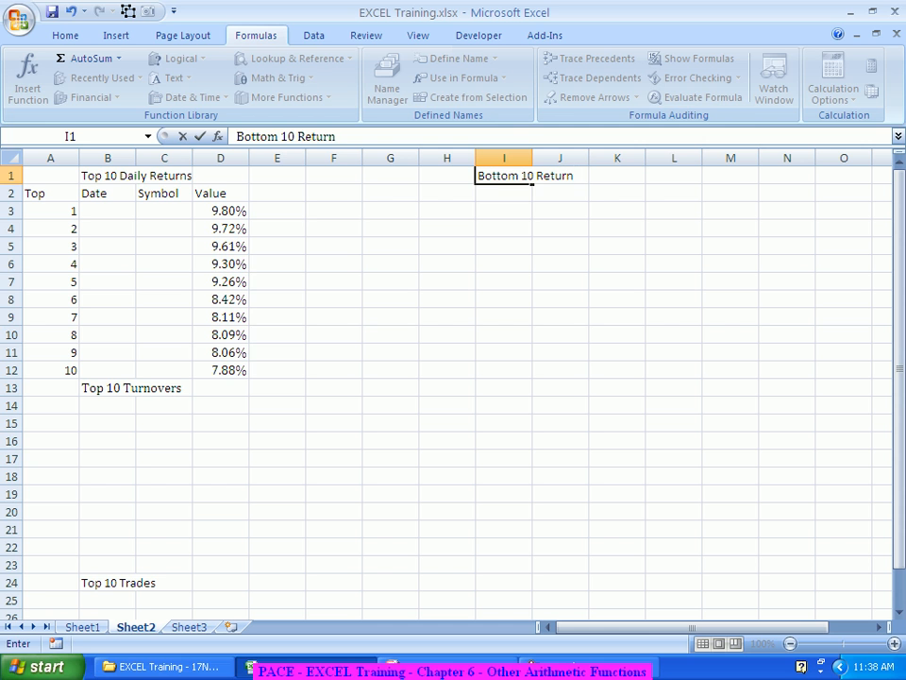
key(Return)
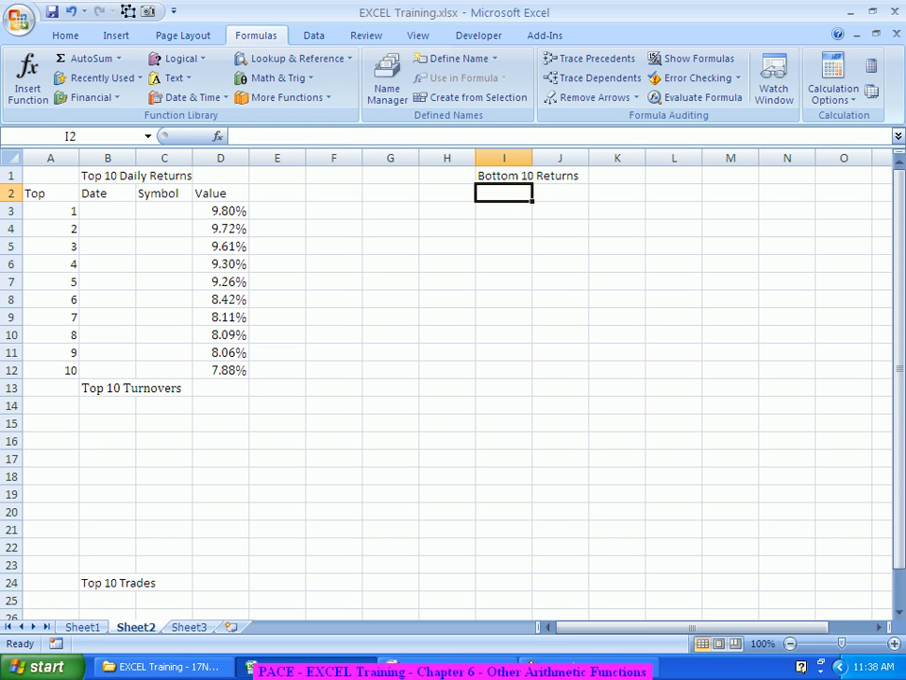
Step: Enter the headers Bottom, Date, Symbol and Value across H2:K2
key(Left)
text(Bottom)
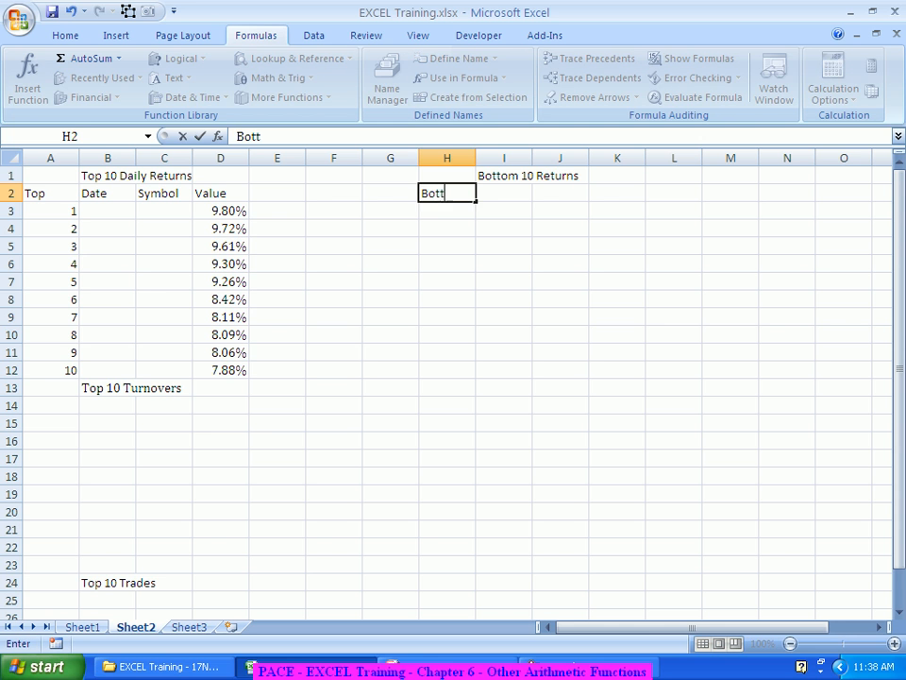
key(Tab)
text(Date)
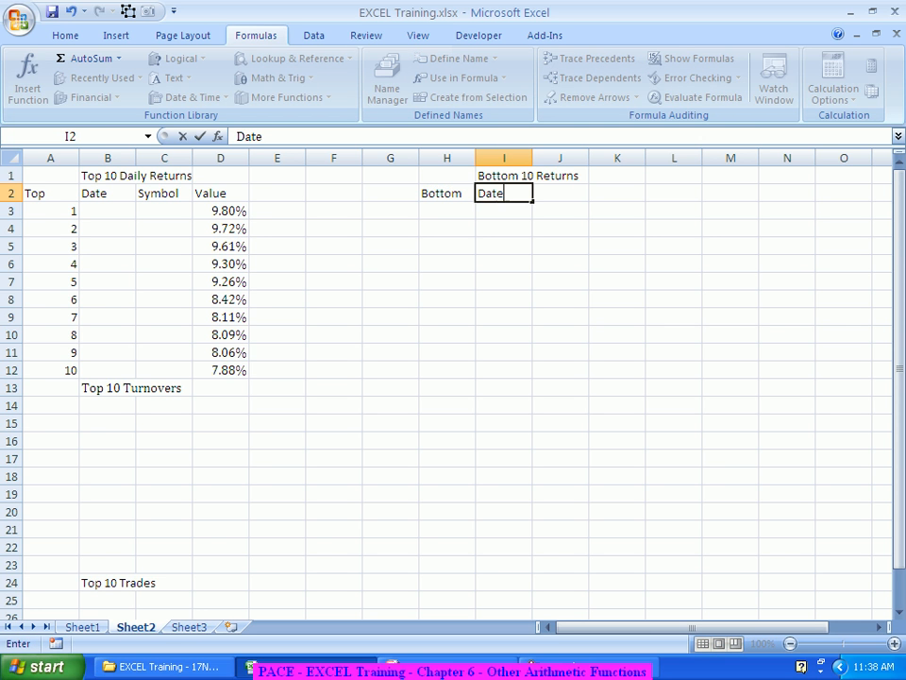
key(Tab)
text(Symbol)
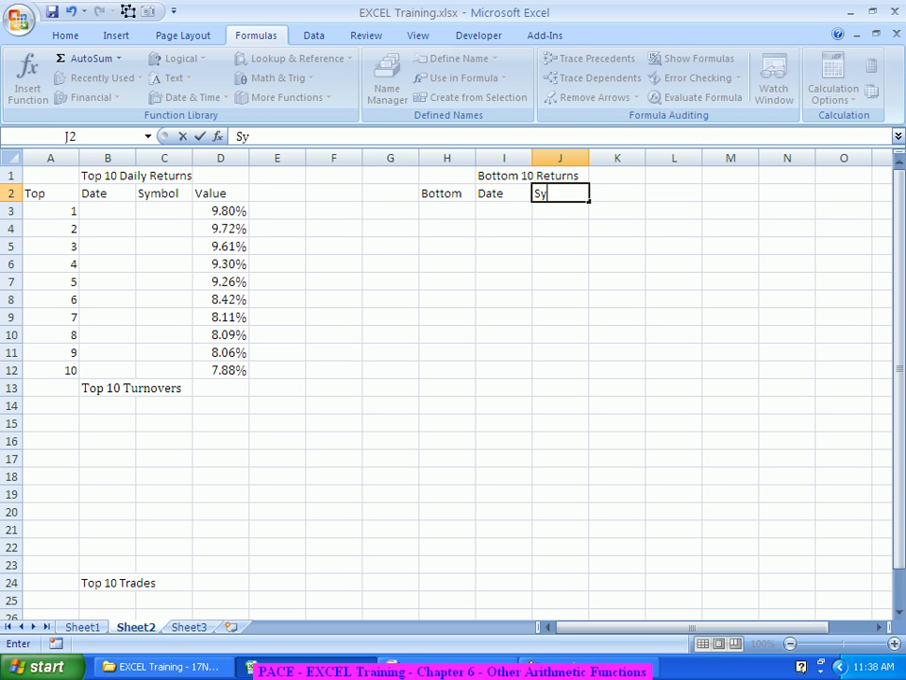
key(Tab)
text(Value)
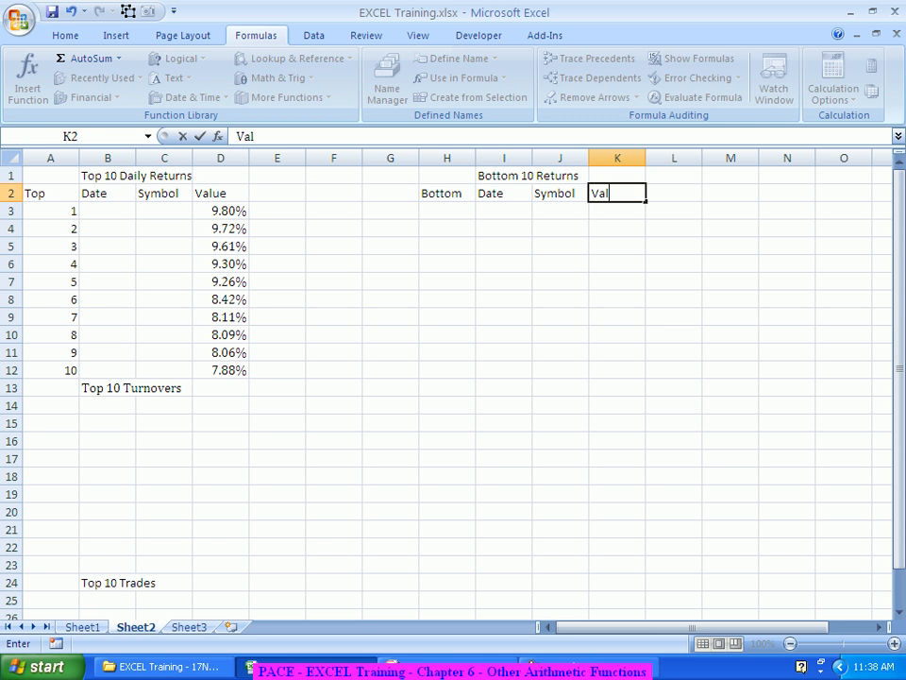
key(Return)
Step: Number the Bottom column 1 to 10 in H3:H12 by entering 1 and 2 and filling down
text(1)
key(Return)
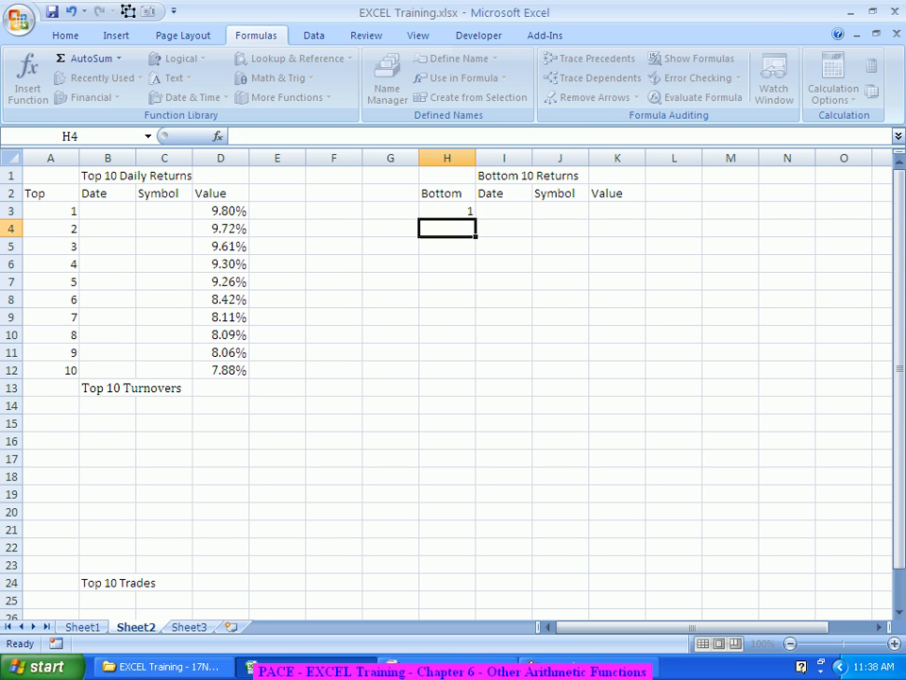
text(2)
key(Return)
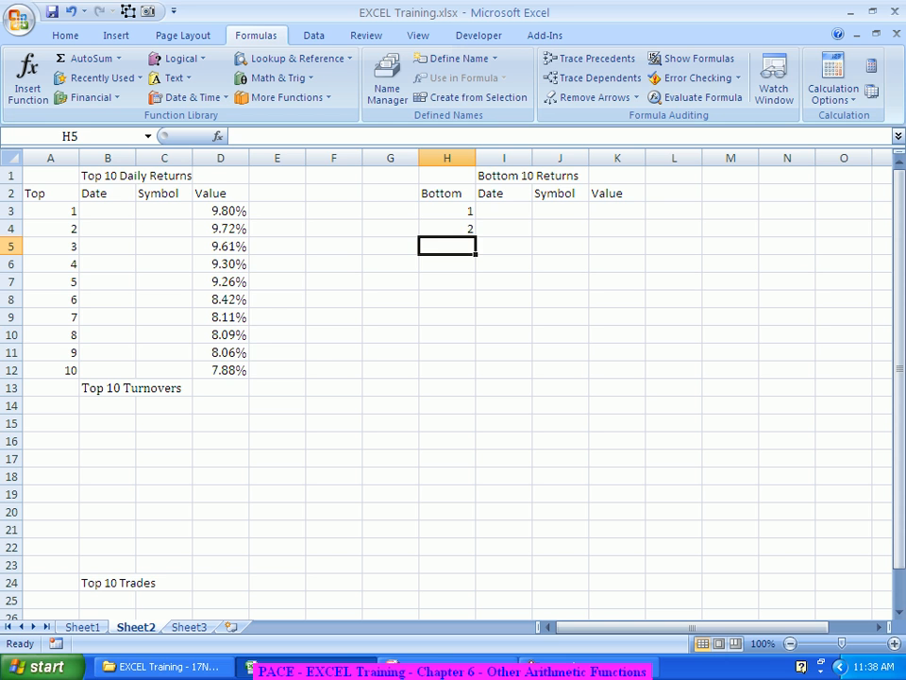
drag(448, 211, 477, 376)
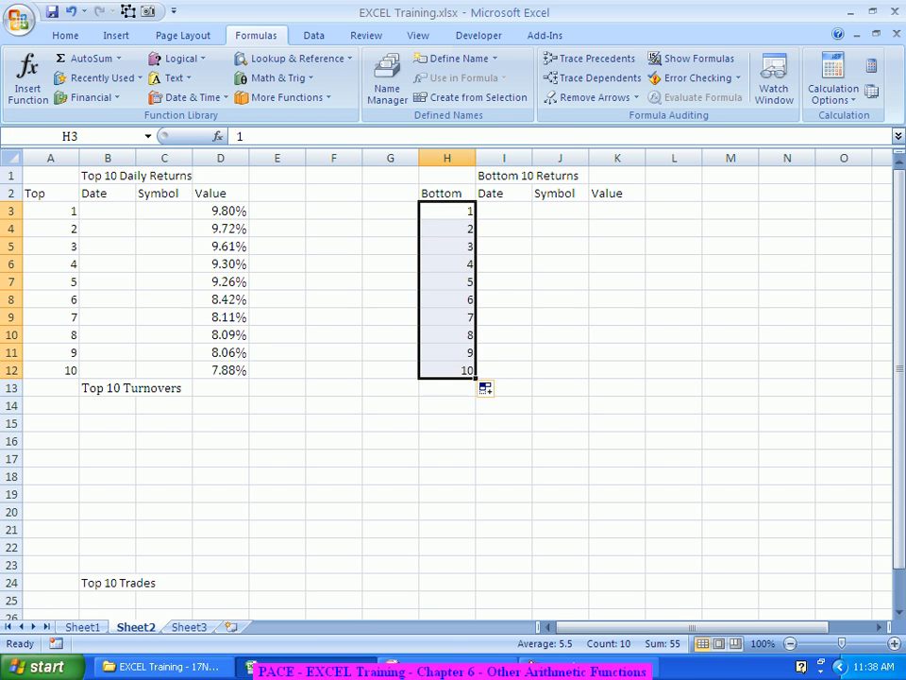
Step: Enter =SMALL(Sheet1!G:G,H3) in K3 with the Function Arguments dialog, using Sheet1 column G as the array and H3 as k
click(504, 211)
click(618, 212)
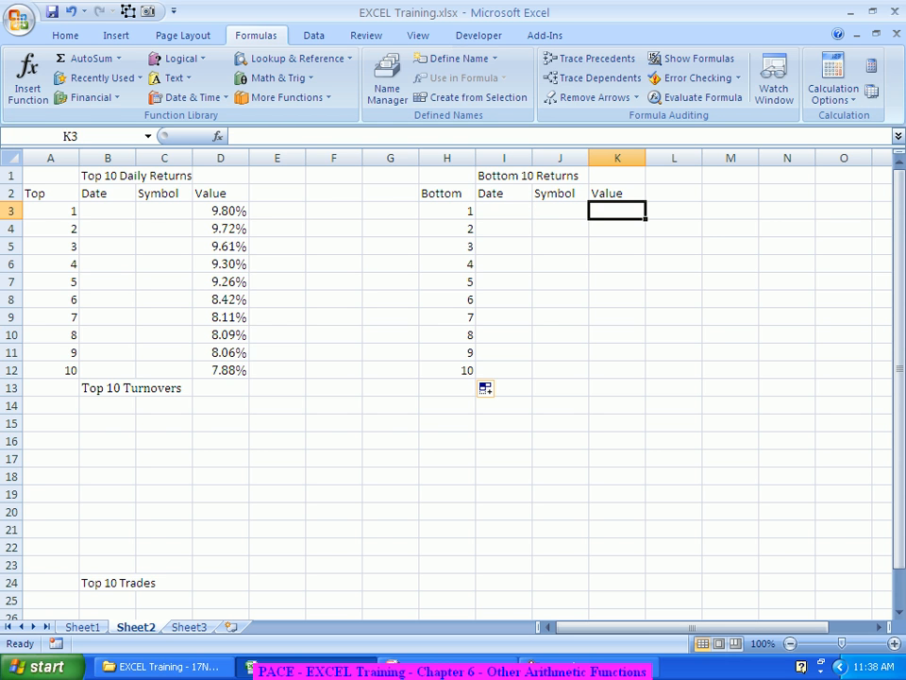
text(=sma)
key(Tab)
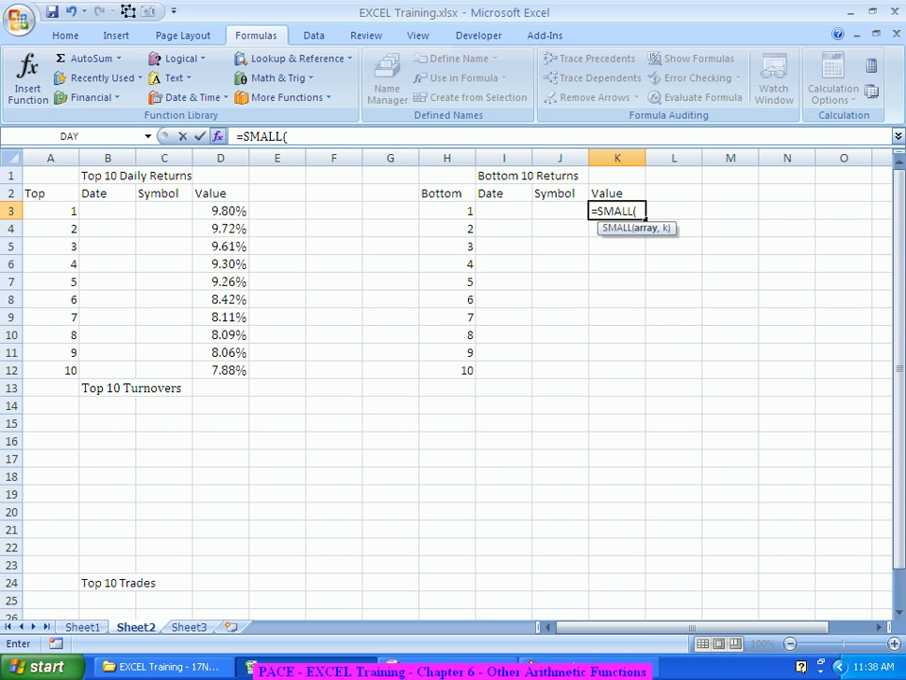
click(218, 136)
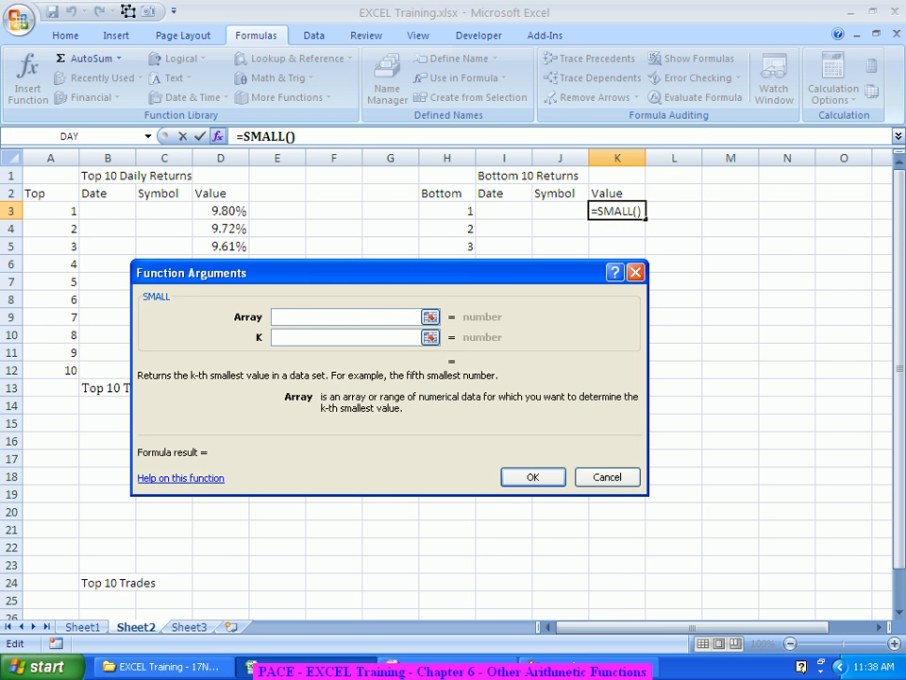
click(83, 627)
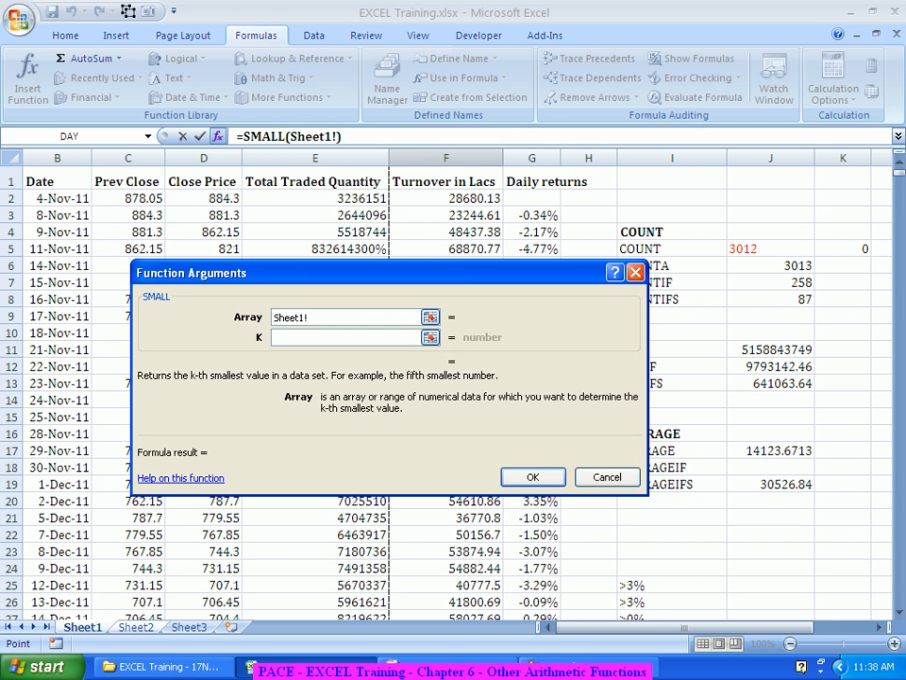
click(531, 158)
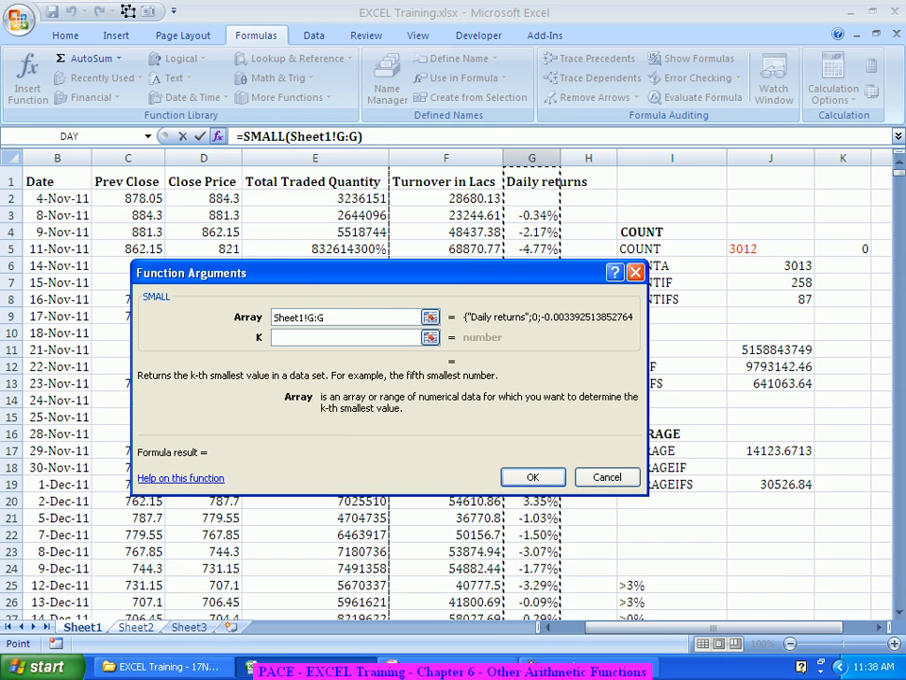
click(345, 337)
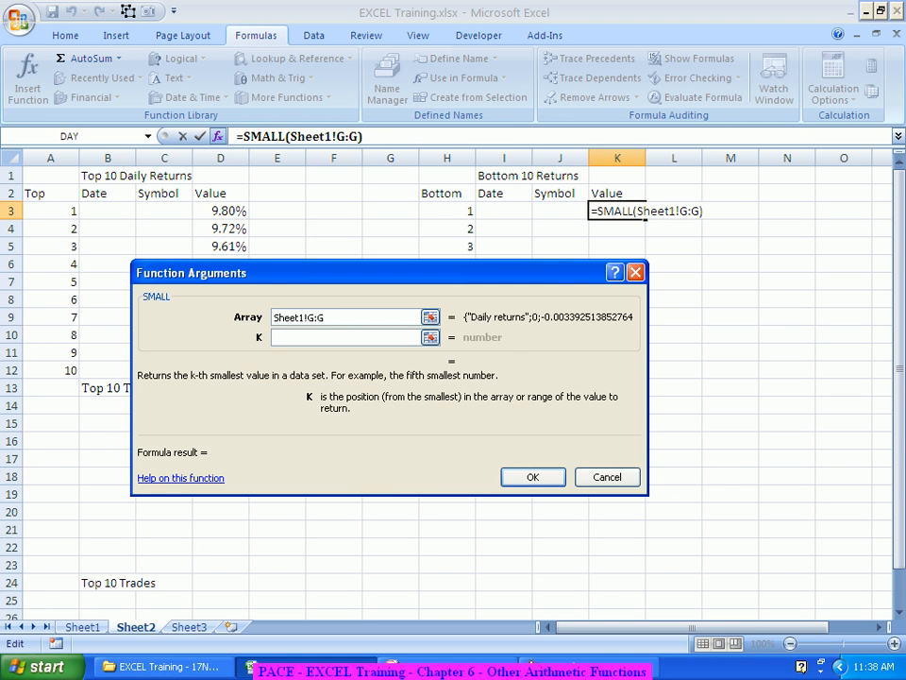
click(447, 210)
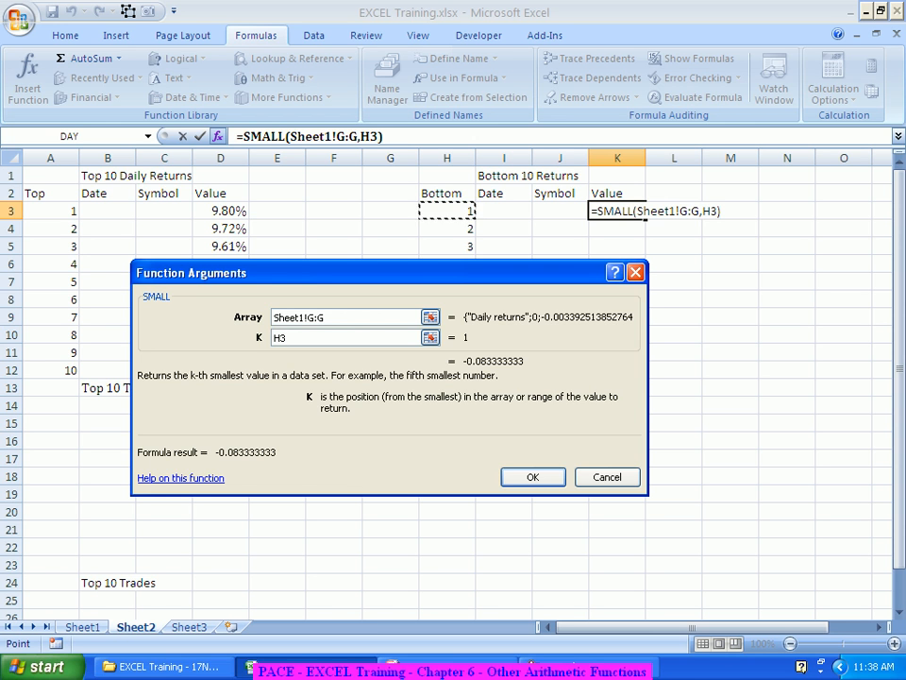
key(Return)
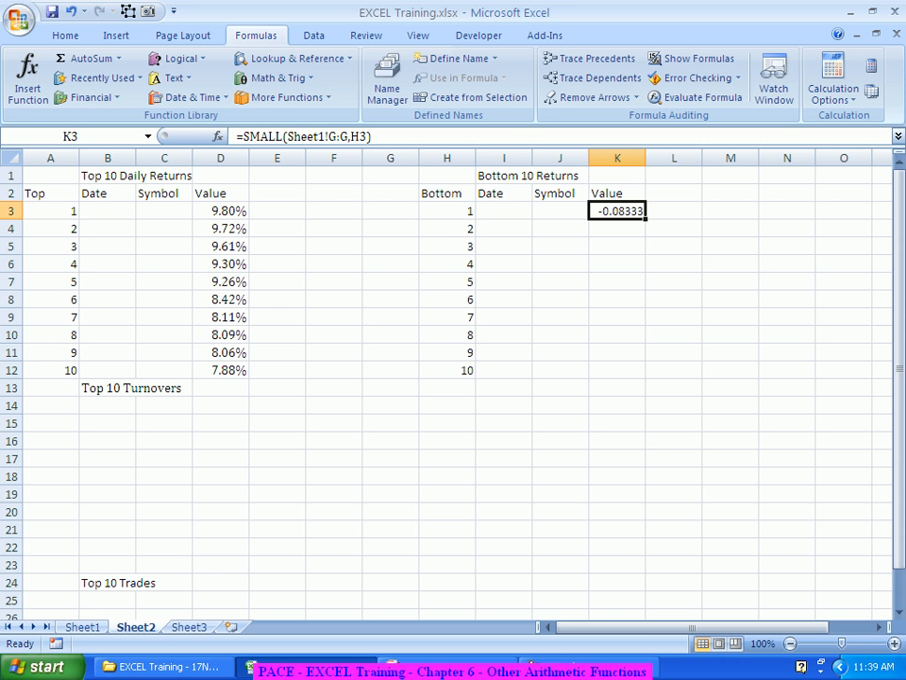
Step: Fill the SMALL formula down to K12 and format K3:K12 as percentages with two decimal places
drag(646, 219, 646, 378)
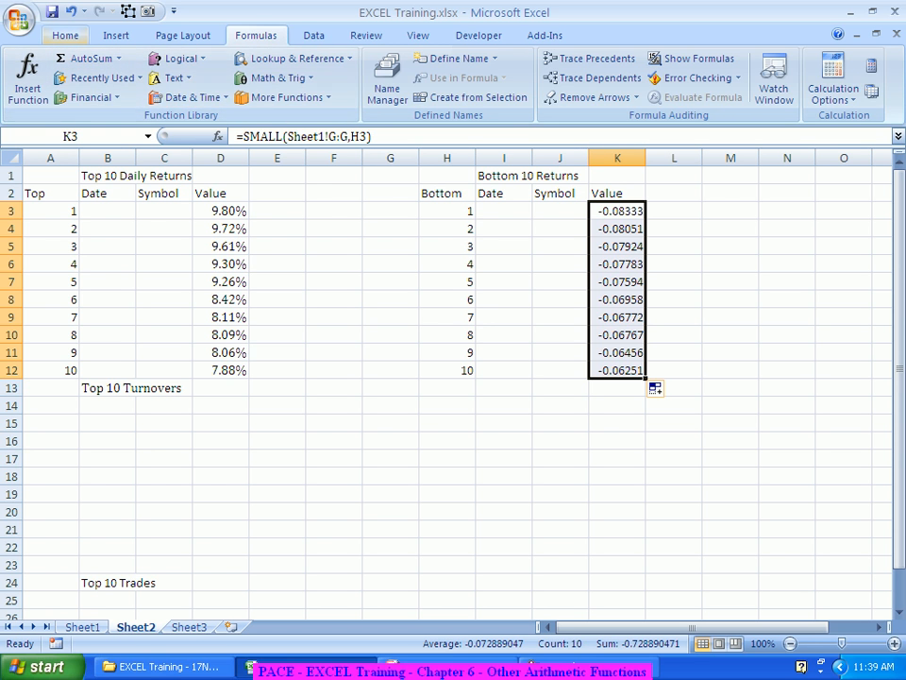
click(65, 35)
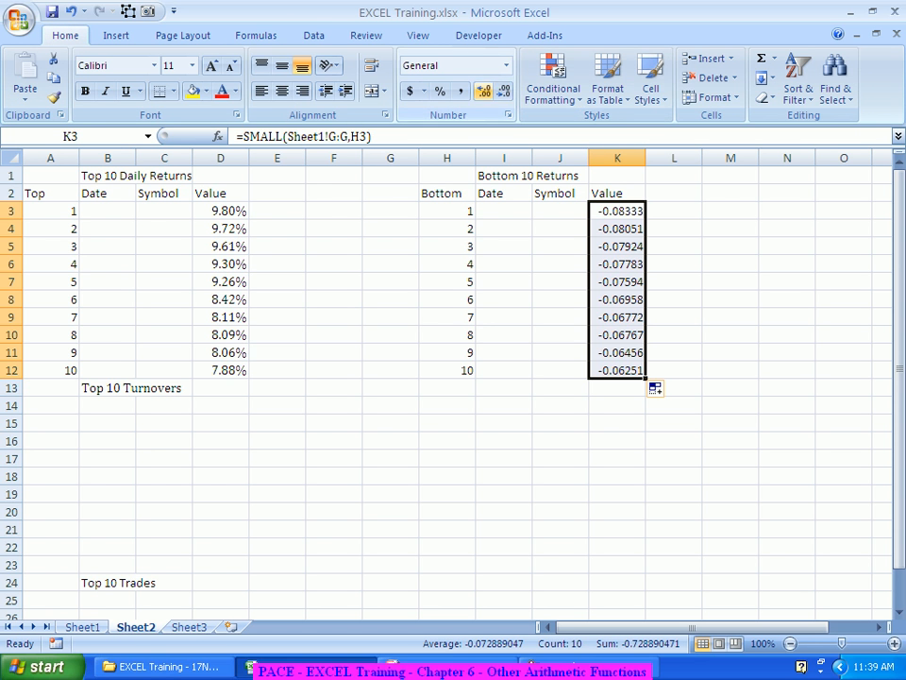
click(440, 91)
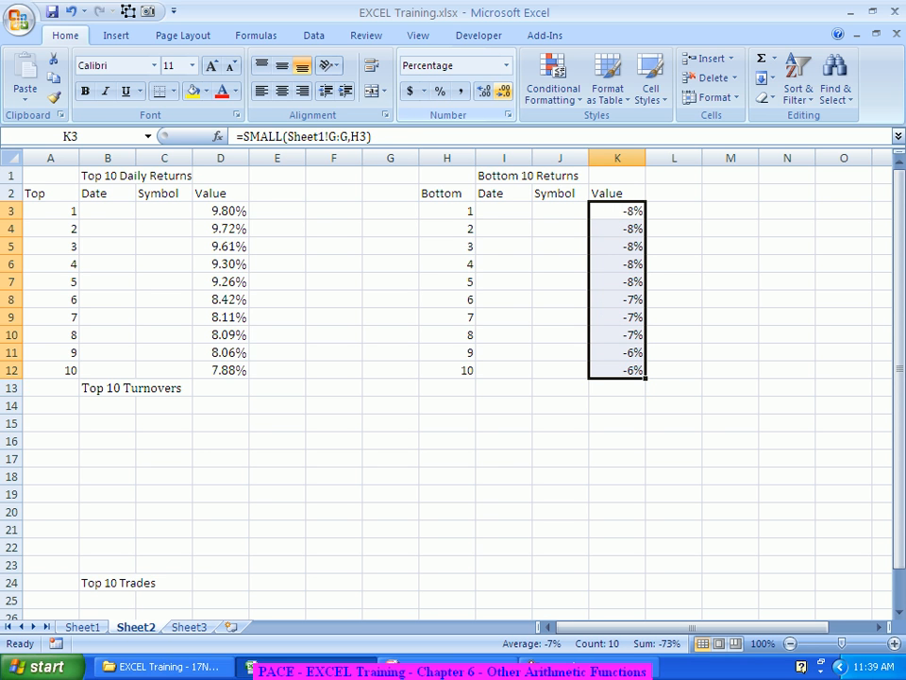
click(484, 91)
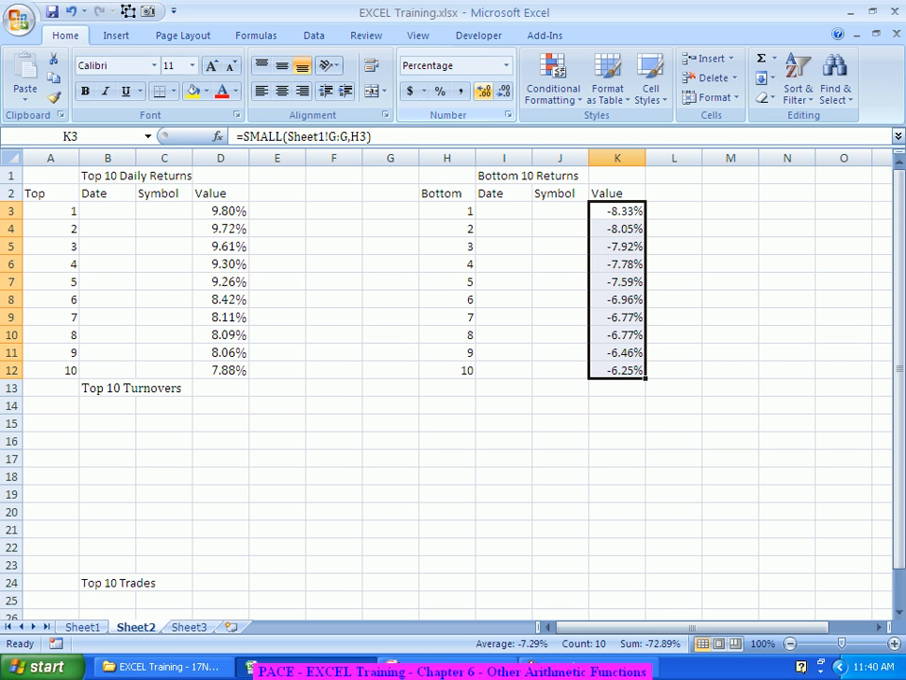
Step: Switch to Sheet1 and enter the test value 12.25 in cell J39
click(560, 406)
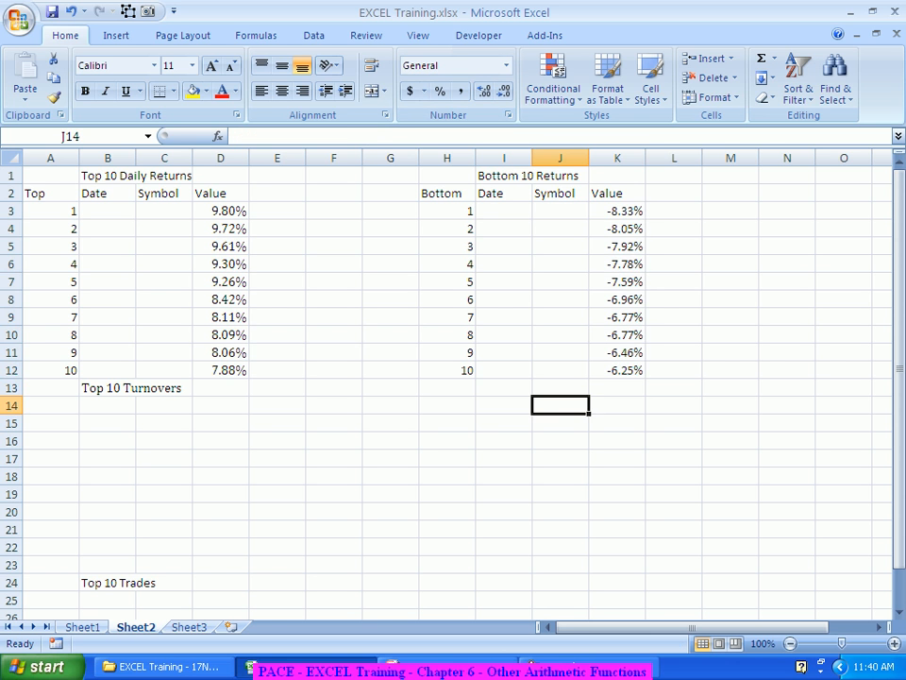
click(52, 12)
key(ctrl+Page_Up)
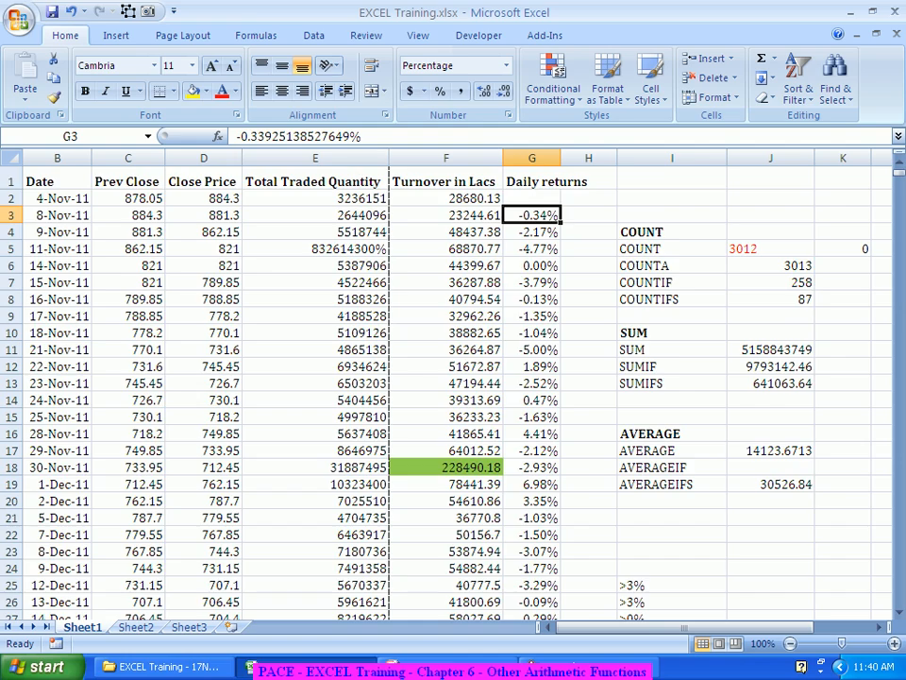
scroll(444, 387, down, 4)
scroll(443, 387, up, 4)
scroll(444, 387, down, 2)
scroll(443, 387, down, 6)
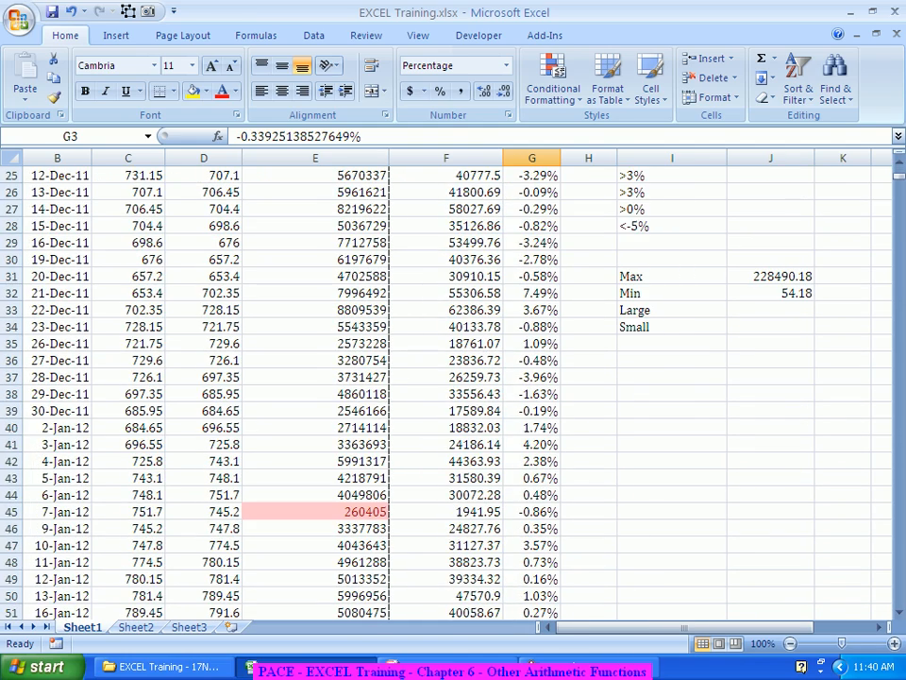
click(771, 411)
text(12.25)
key(Return)
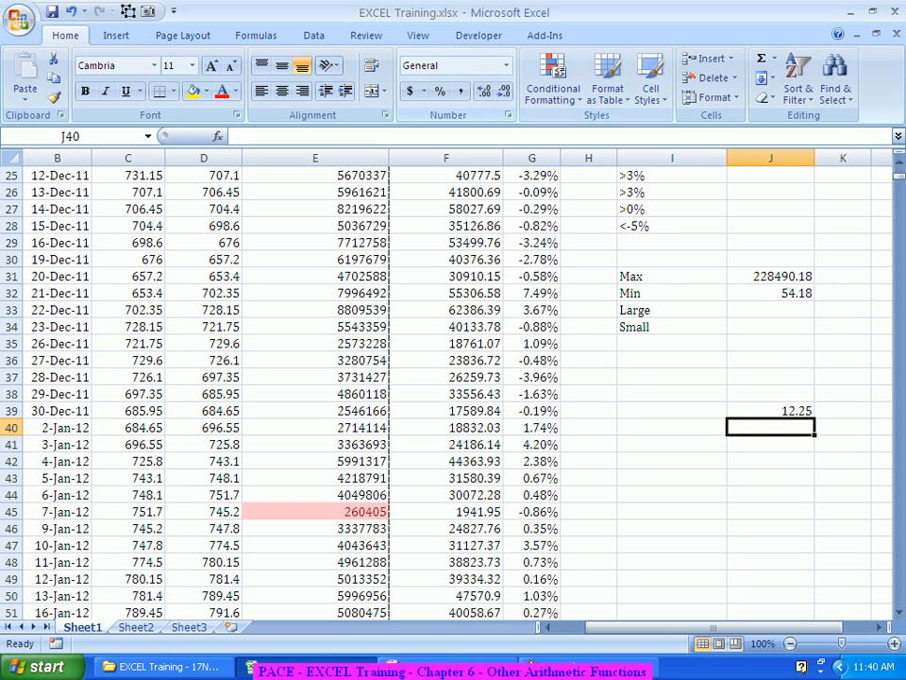
Step: Decrease the decimal places of cell J39 so it displays no decimals
click(770, 419)
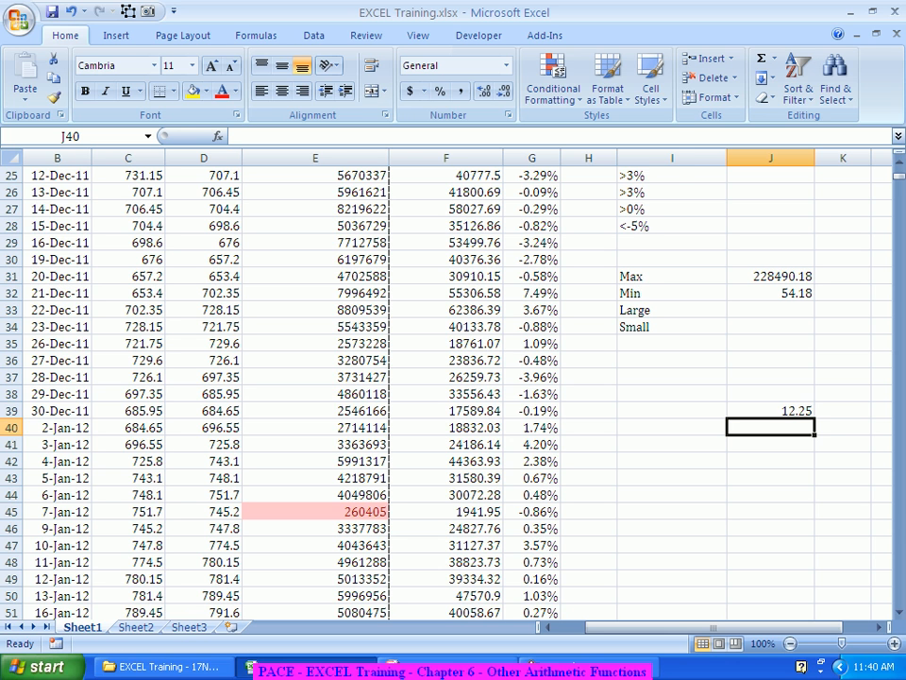
click(770, 412)
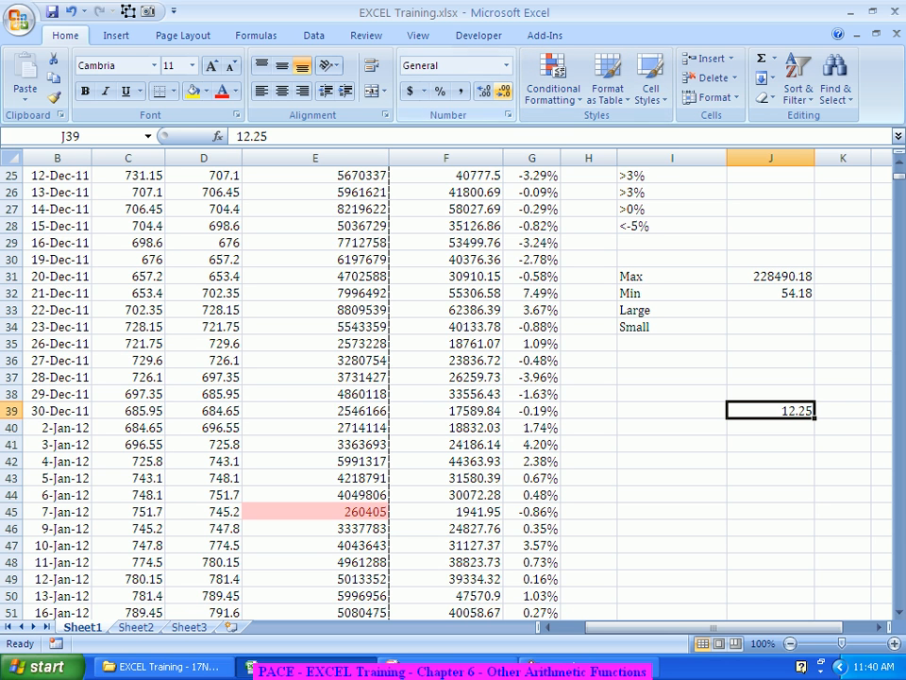
click(502, 92)
click(501, 92)
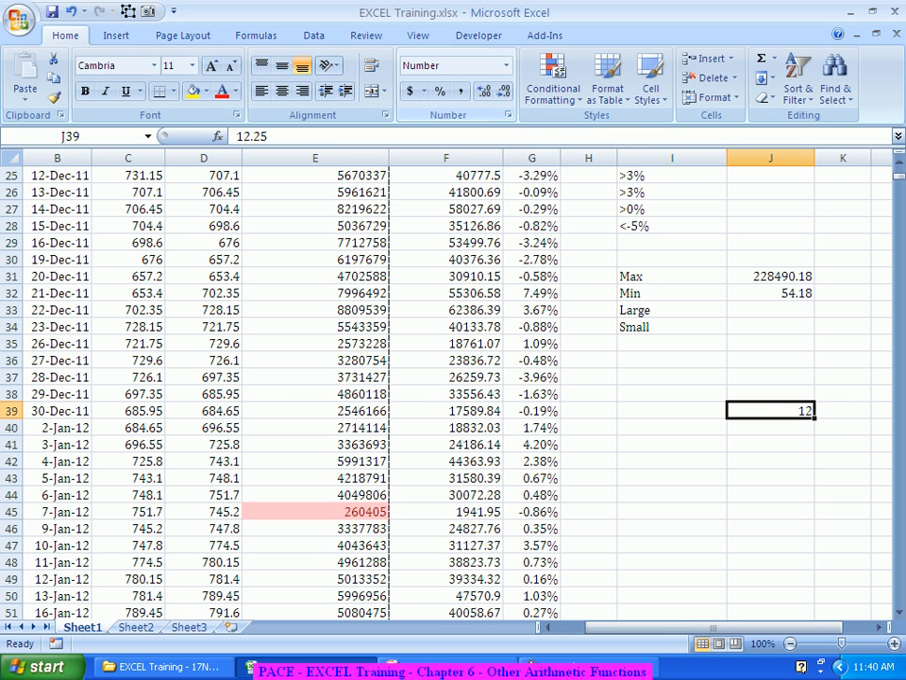
Step: Enter the formula =J39*4 in cell K39
click(843, 411)
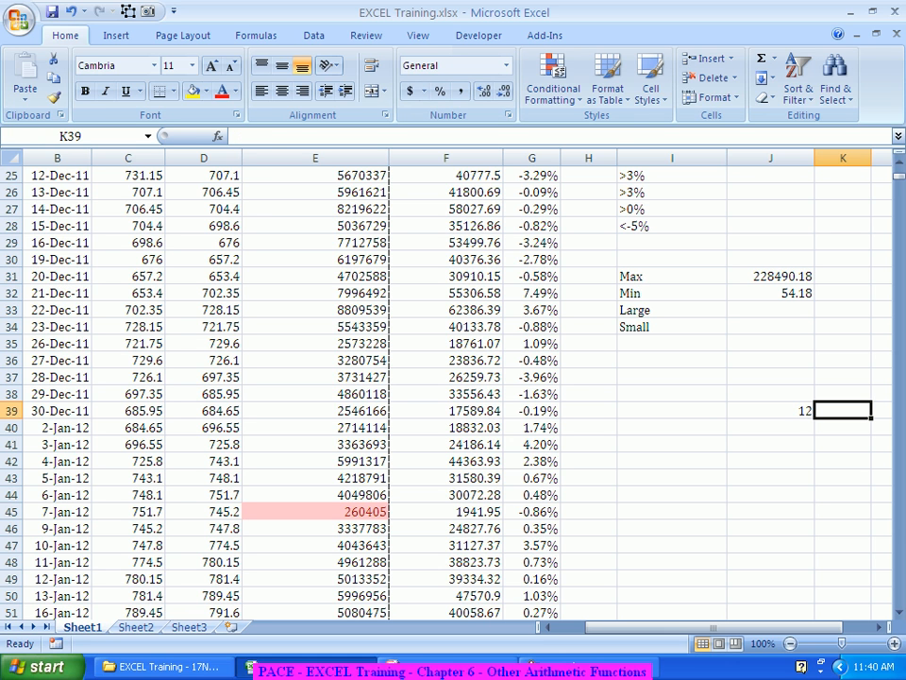
text(=)
key(Left)
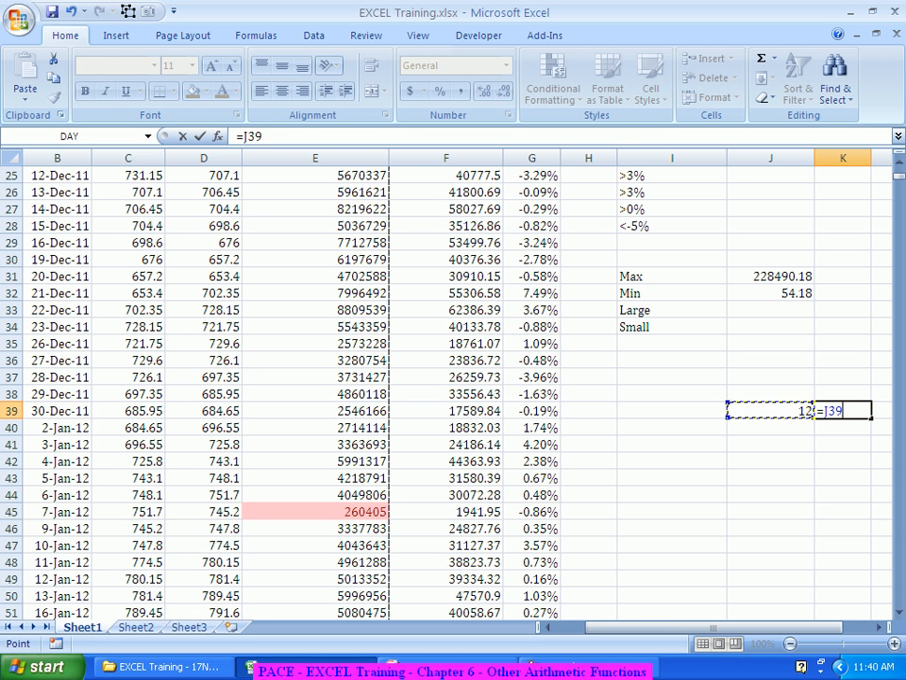
text(*4)
key(Return)
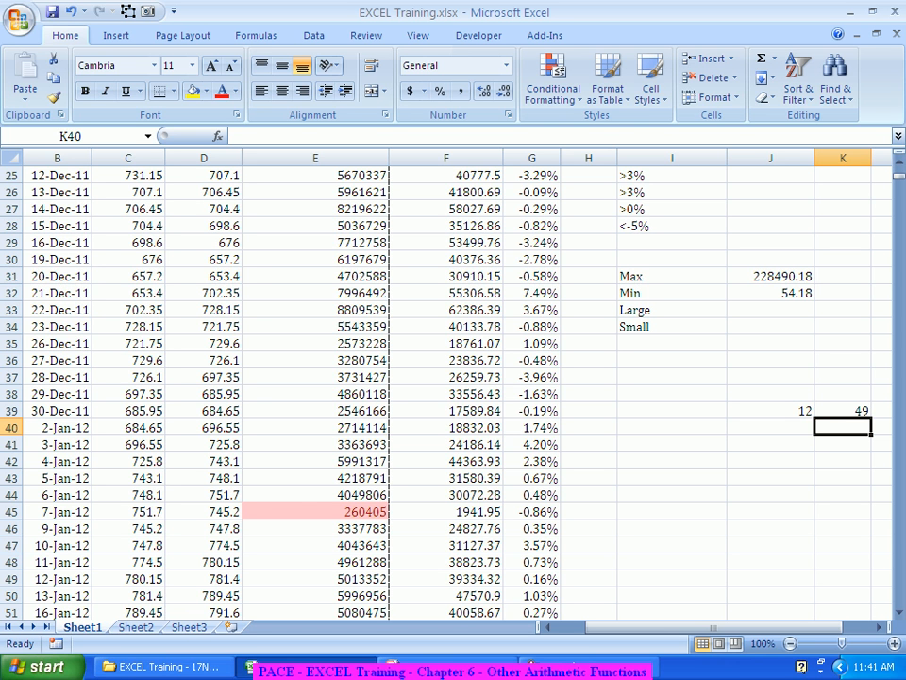
Step: Enter the labels ROUND, ROUNDUP and ROUNDDOWN in cells I40 to I42
key(Left)
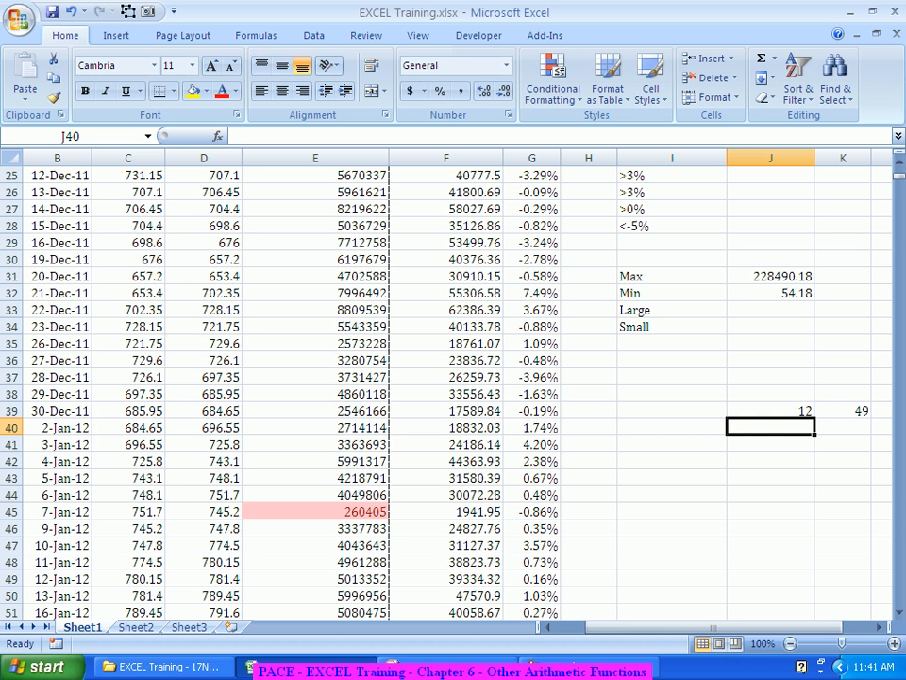
key(Left)
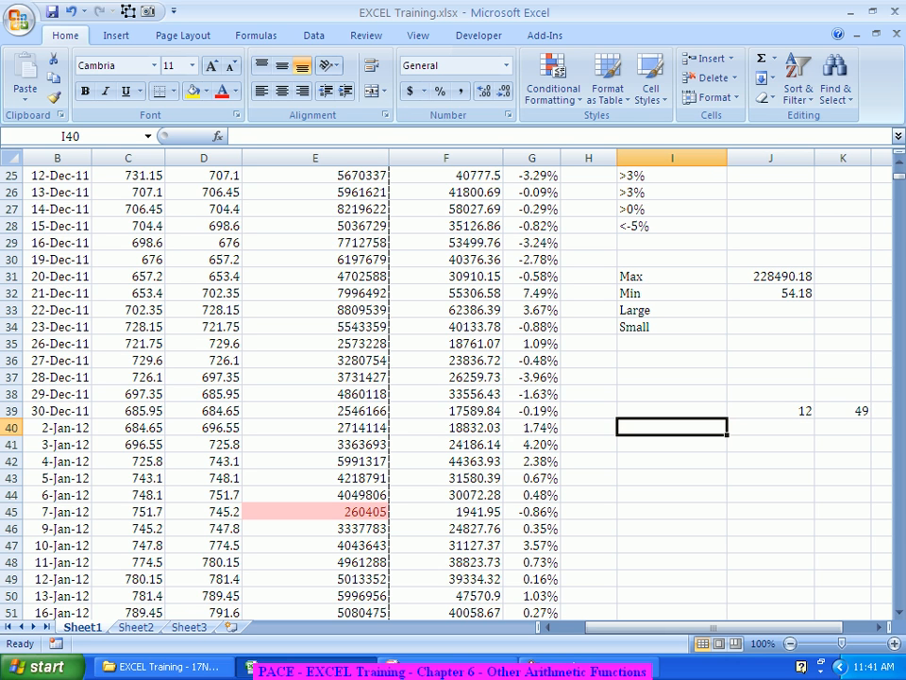
text(ROUND)
key(Return)
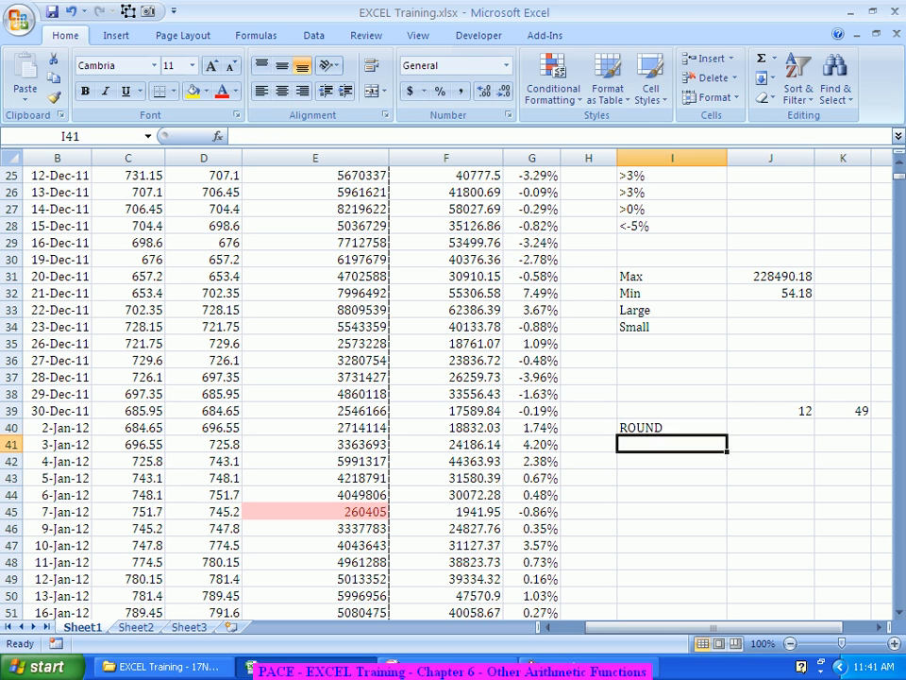
text(ROUNDUP)
key(Return)
text(ROUNDDO)
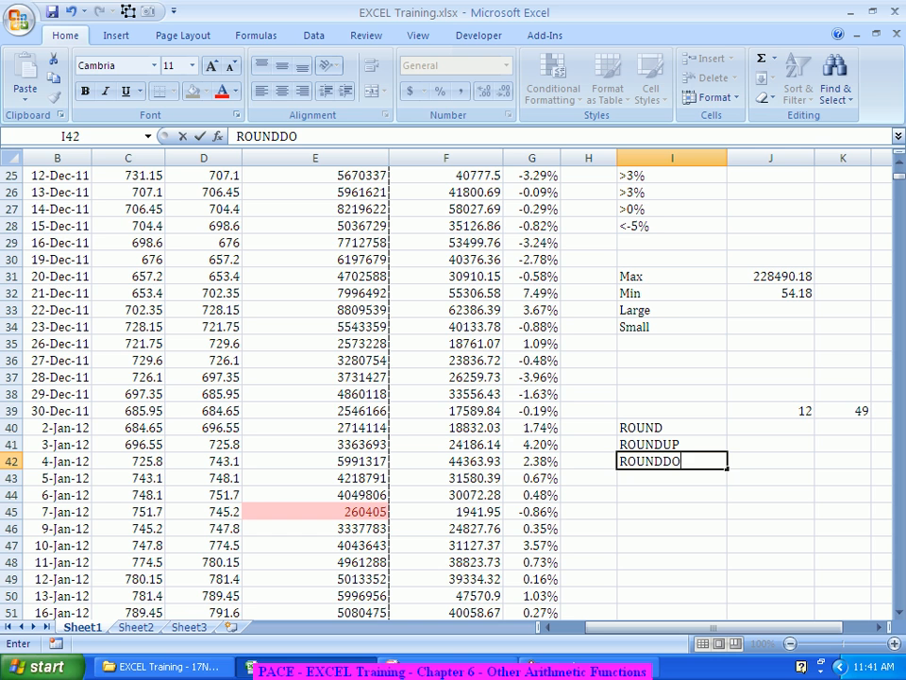
text(WN)
key(Up)
key(Up)
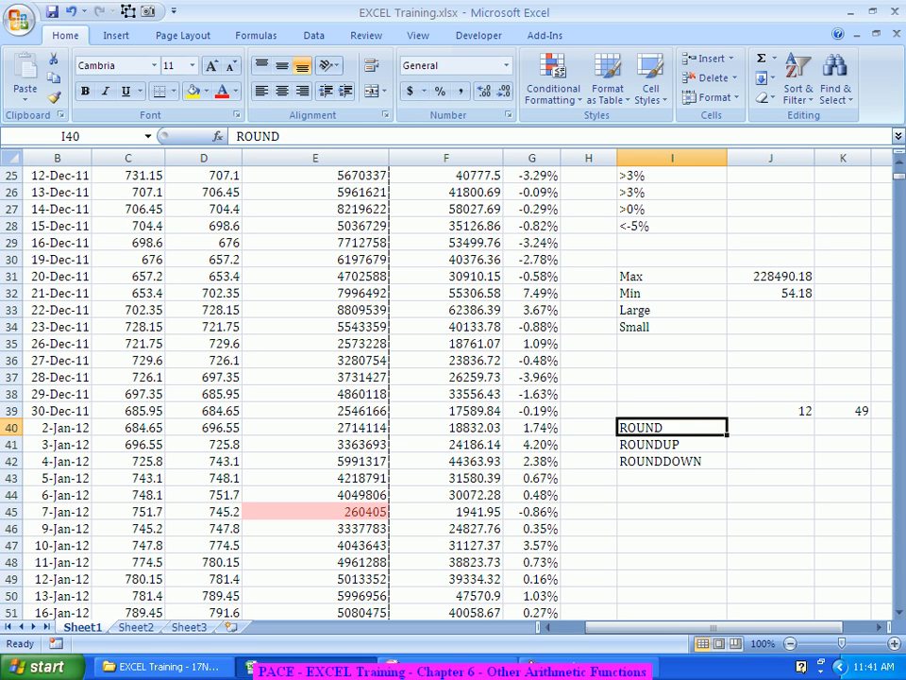
Step: Enter =ROUND(J39,0) in J40 through the Function Arguments dialog, with J39 as the number and 0 digits
key(Right)
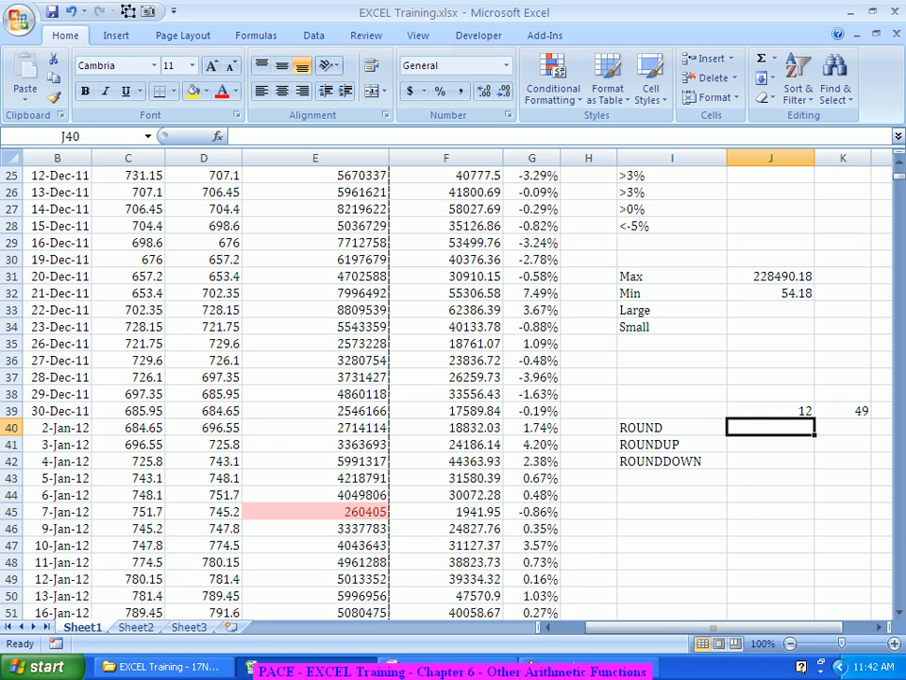
text(=Round)
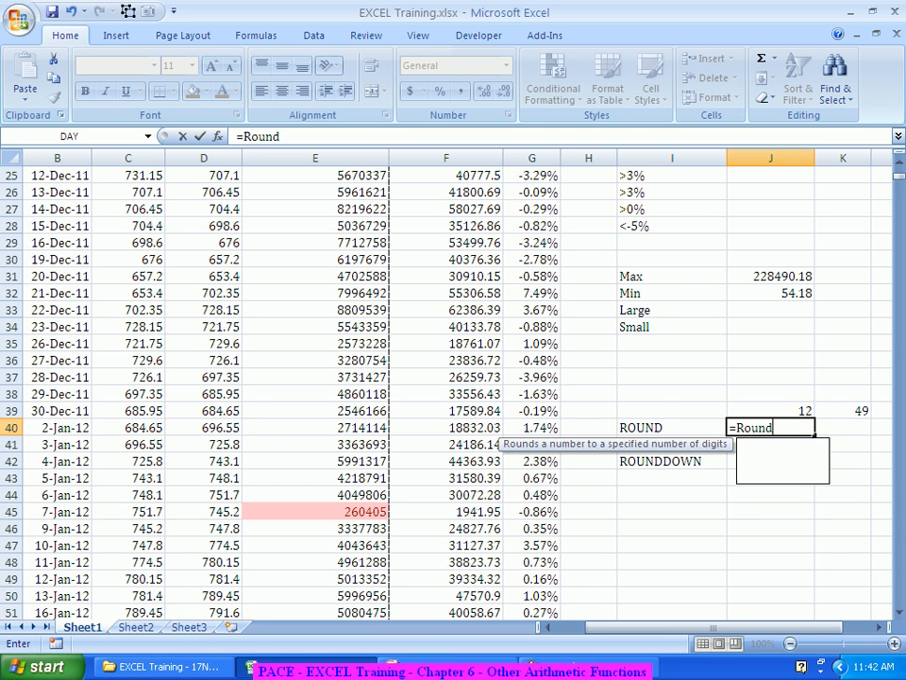
key(Tab)
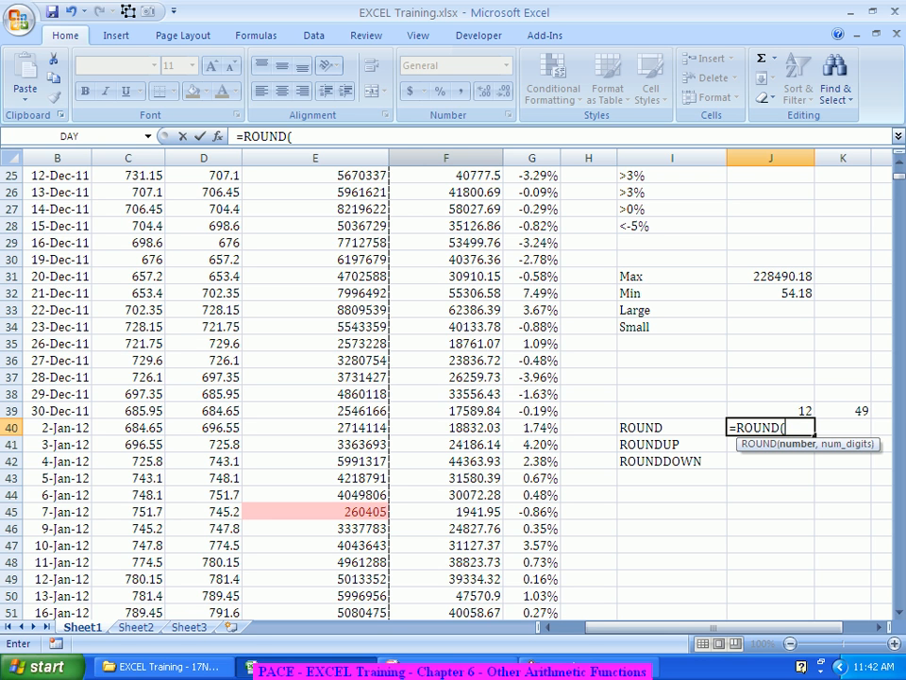
click(218, 136)
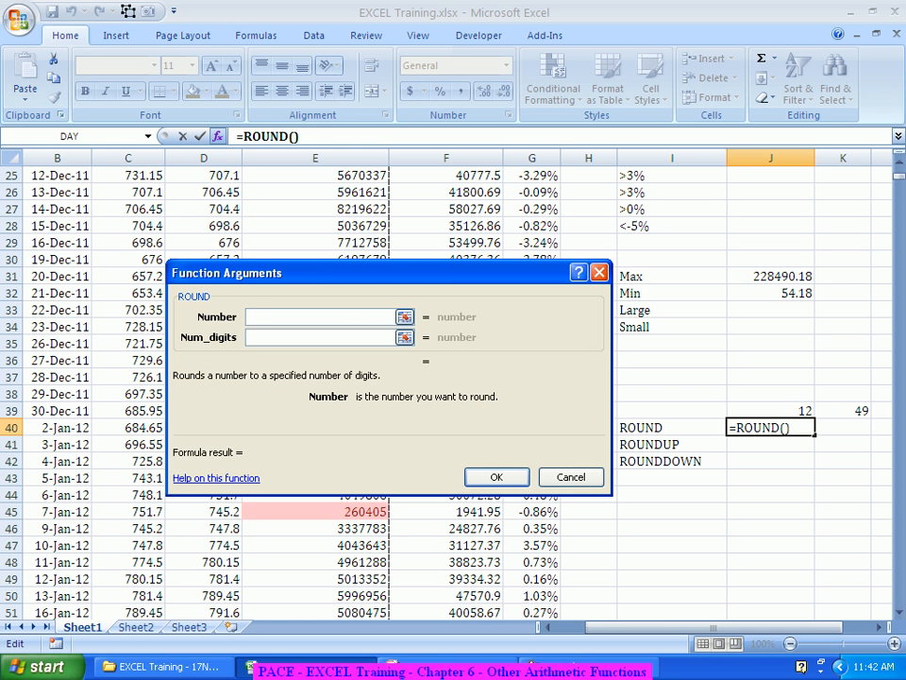
click(771, 411)
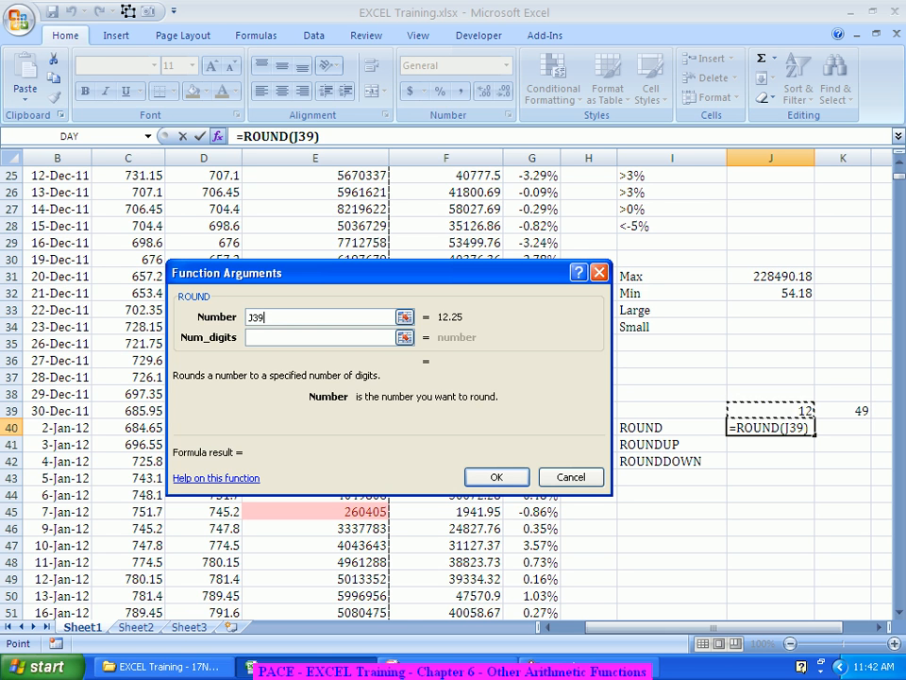
key(Tab)
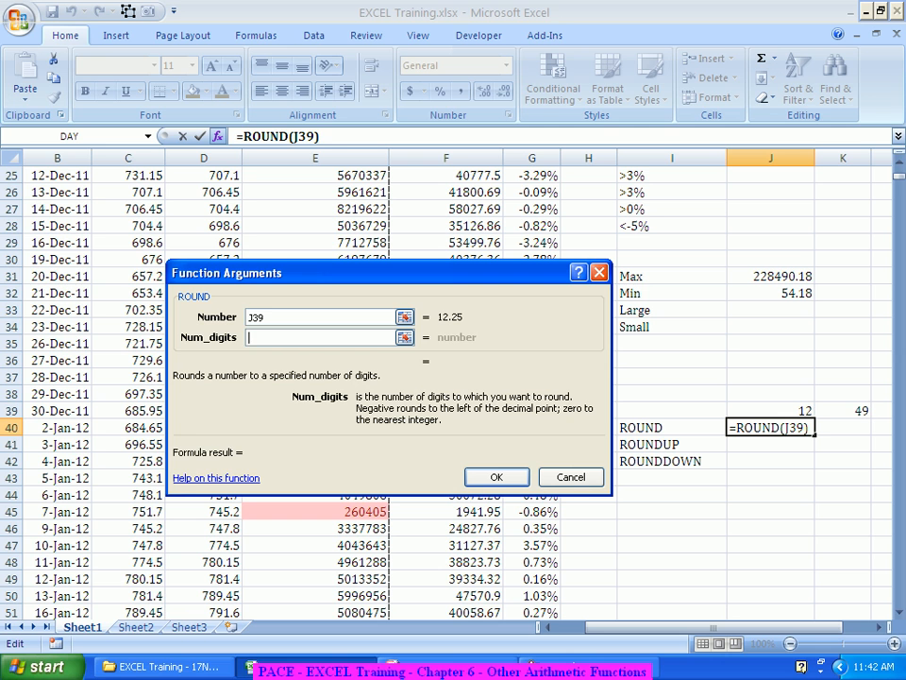
text(0)
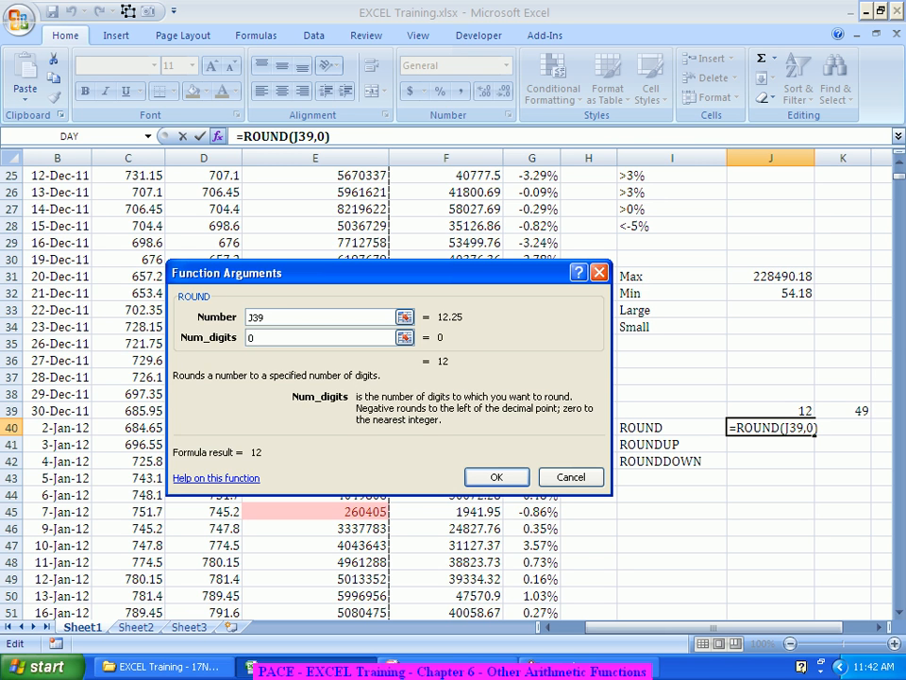
key(Return)
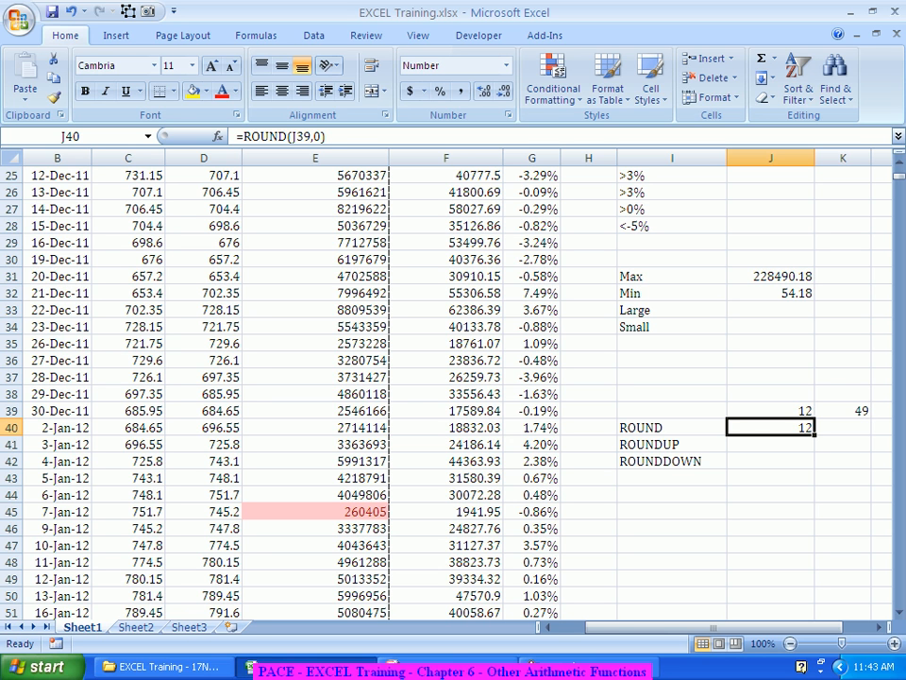
Step: Enter the formula =J40*4 in cell K40
key(Right)
text(=)
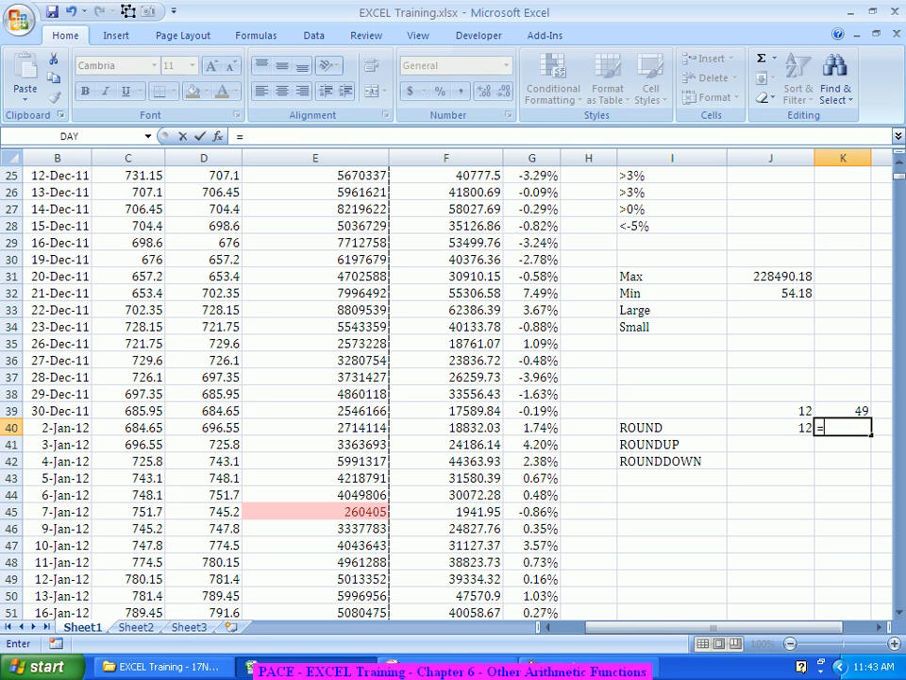
key(Left)
text(*4)
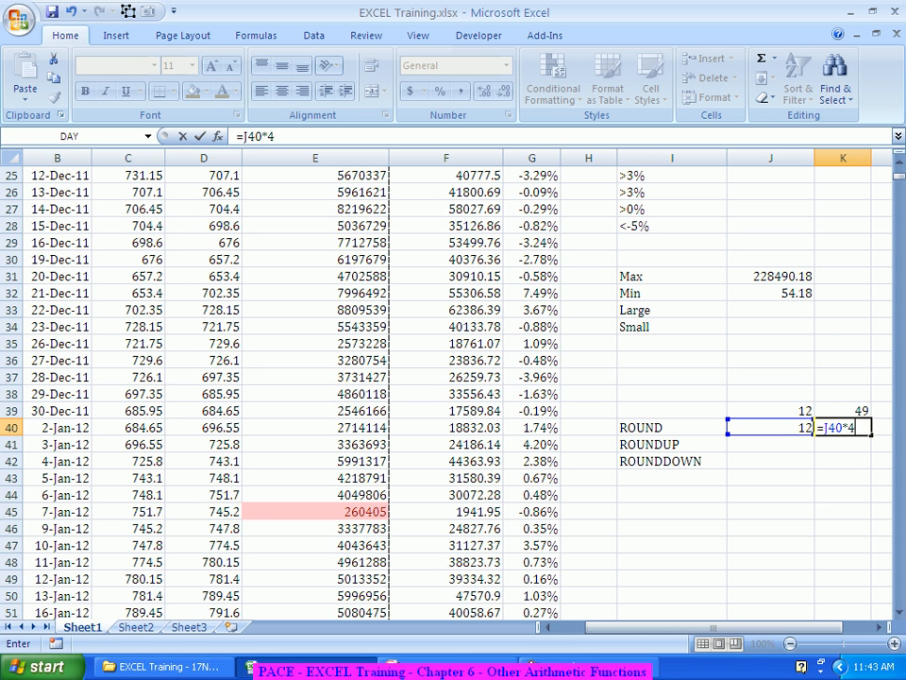
key(Return)
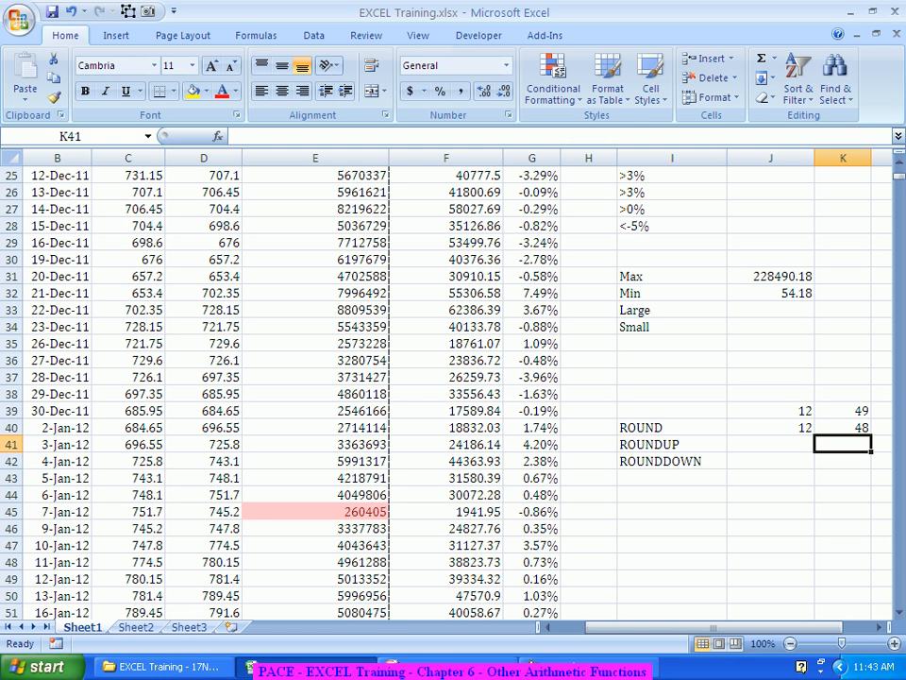
Step: Enter =ROUNDUP(J39,0) in cell J41 through the Function Arguments dialog, with J39 as the number and 0 digits
key(Left)
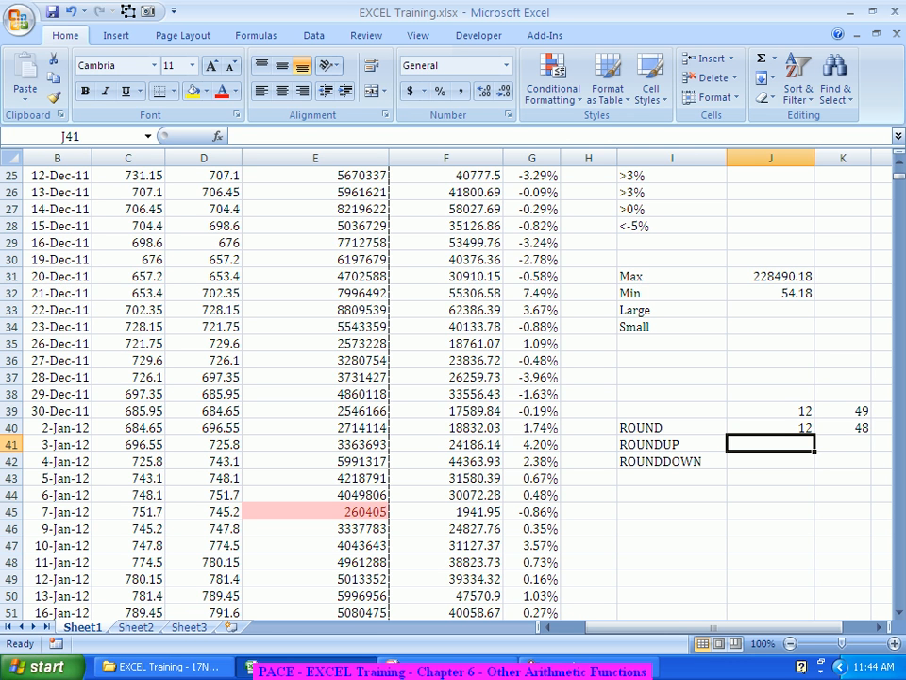
text(=)
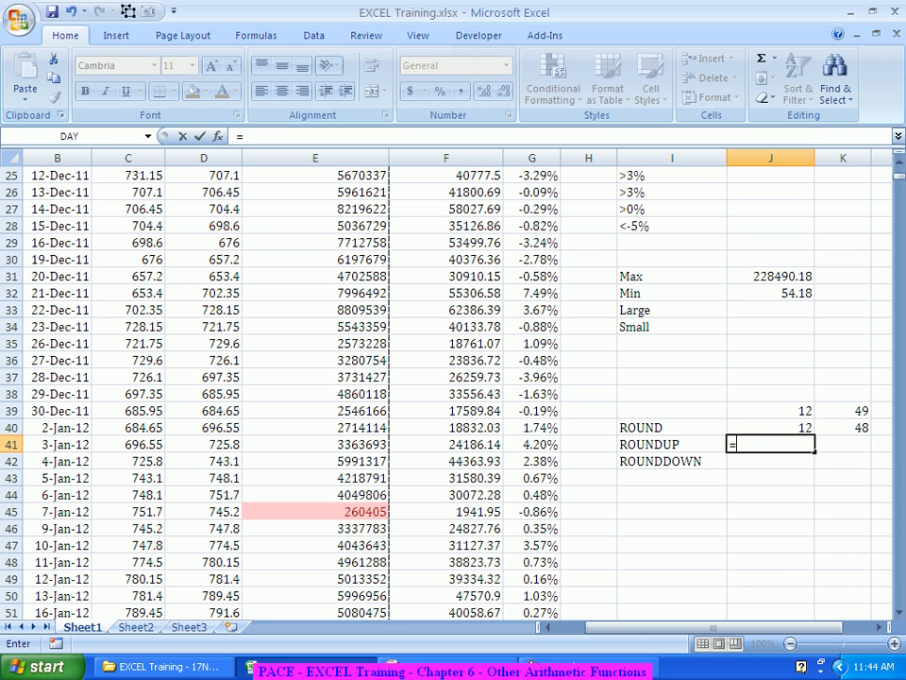
text(roundup)
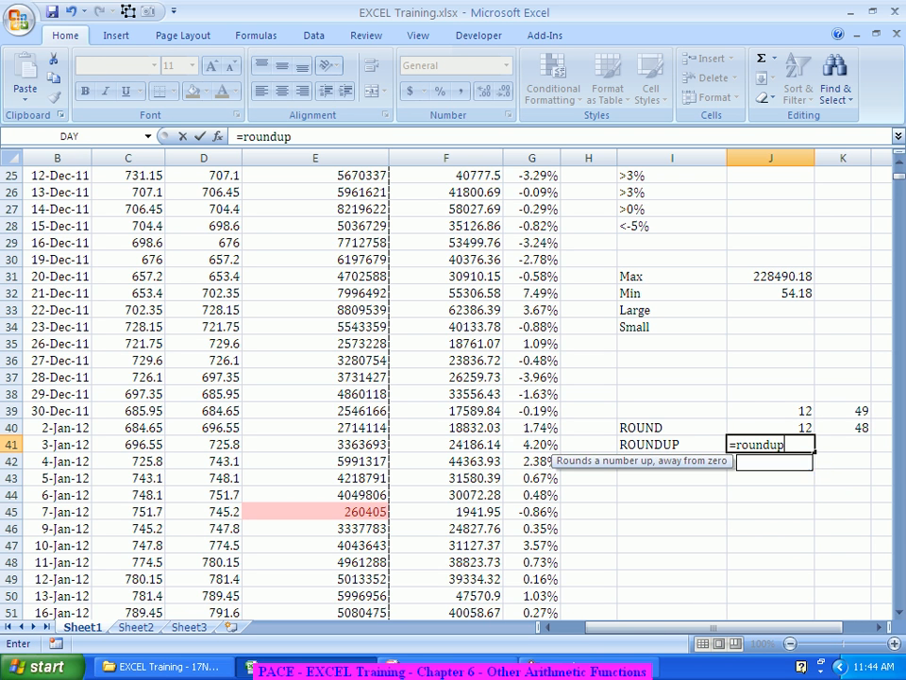
key(Tab)
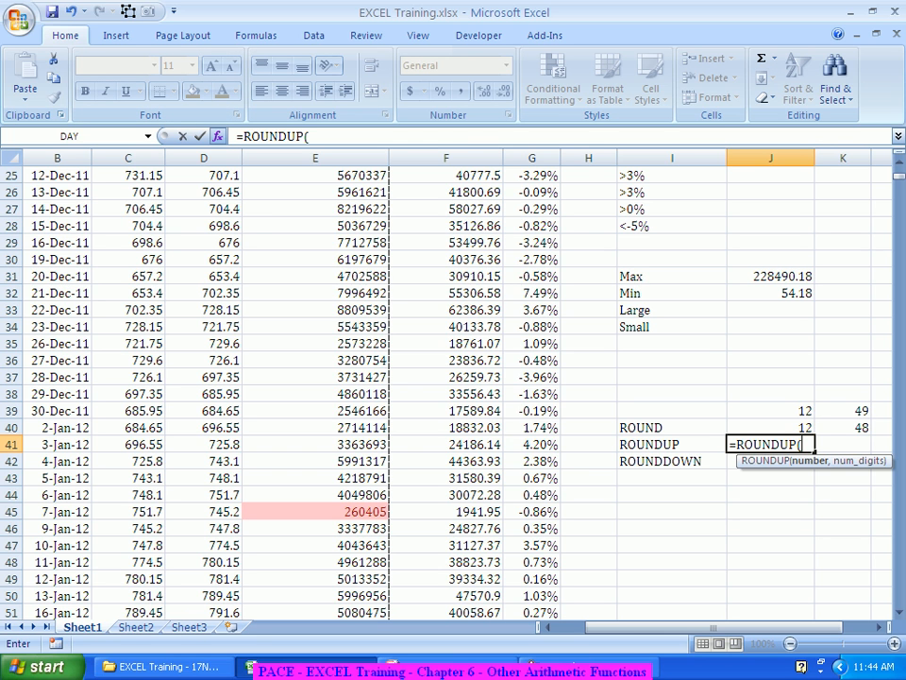
click(218, 136)
click(770, 410)
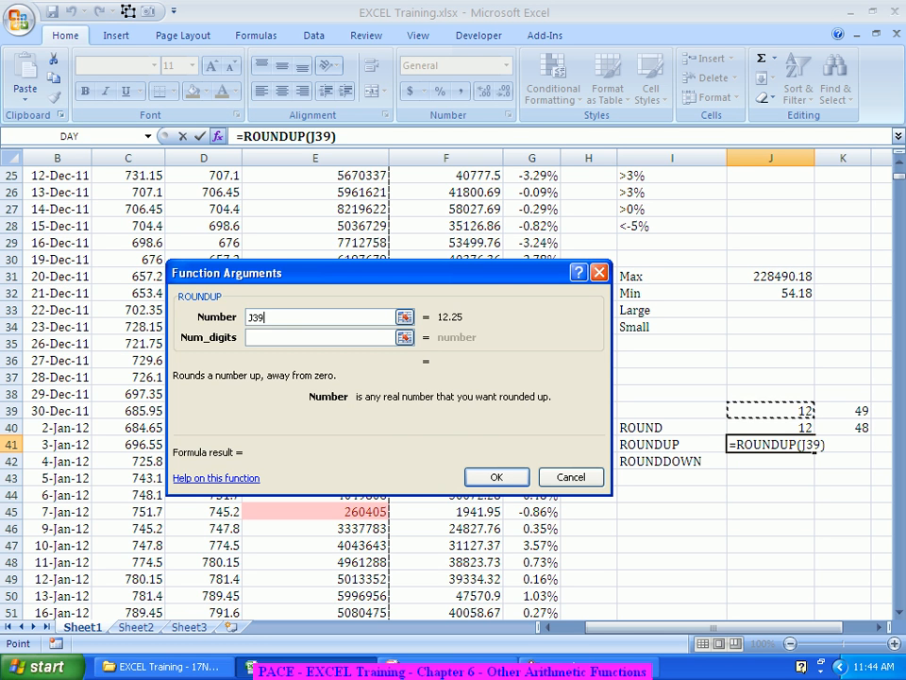
key(Tab)
text(0)
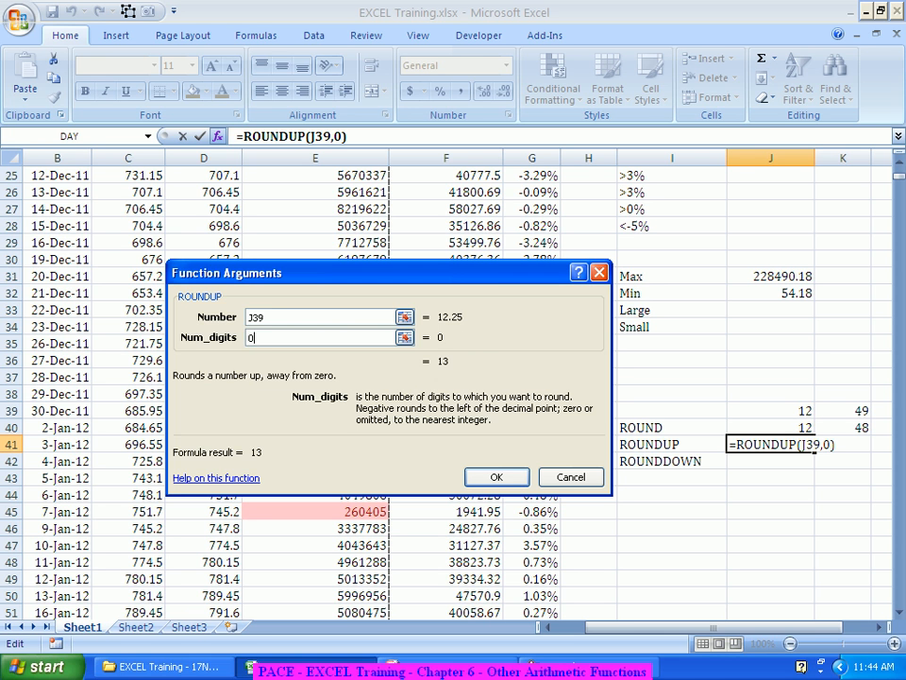
key(Return)
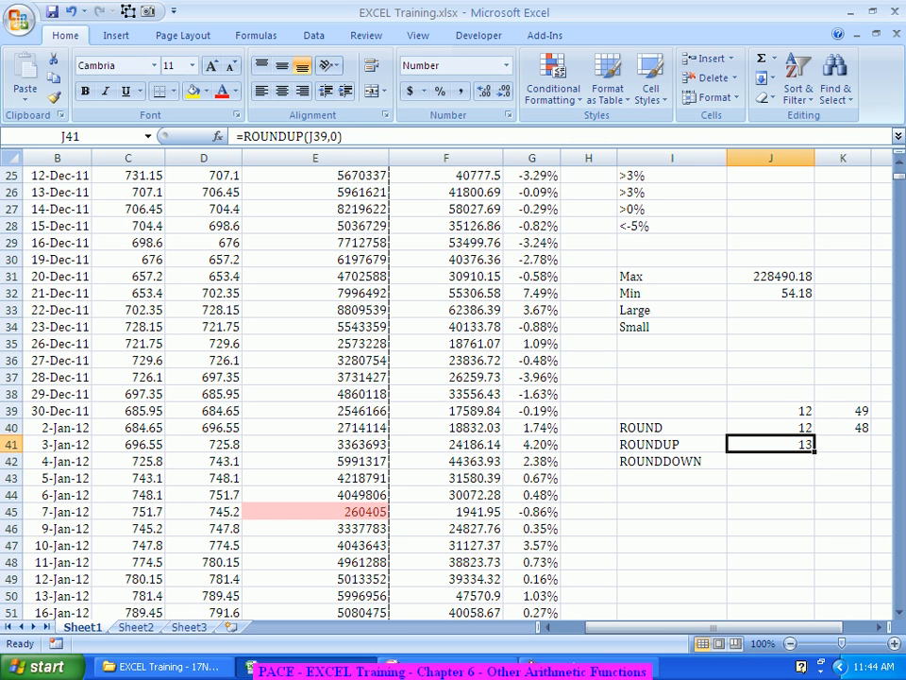
Step: Switch to the PowerPoint slide and add the bullet 'Round the turnovers to the nearest thousand' below 'Round, Ceiling'
scroll(444, 387, up, 8)
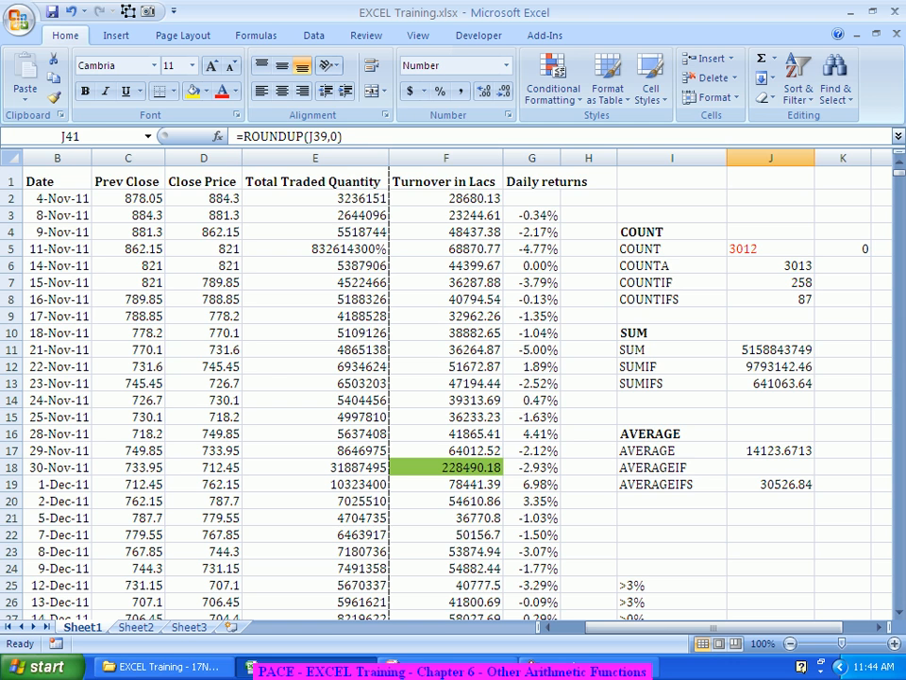
click(446, 199)
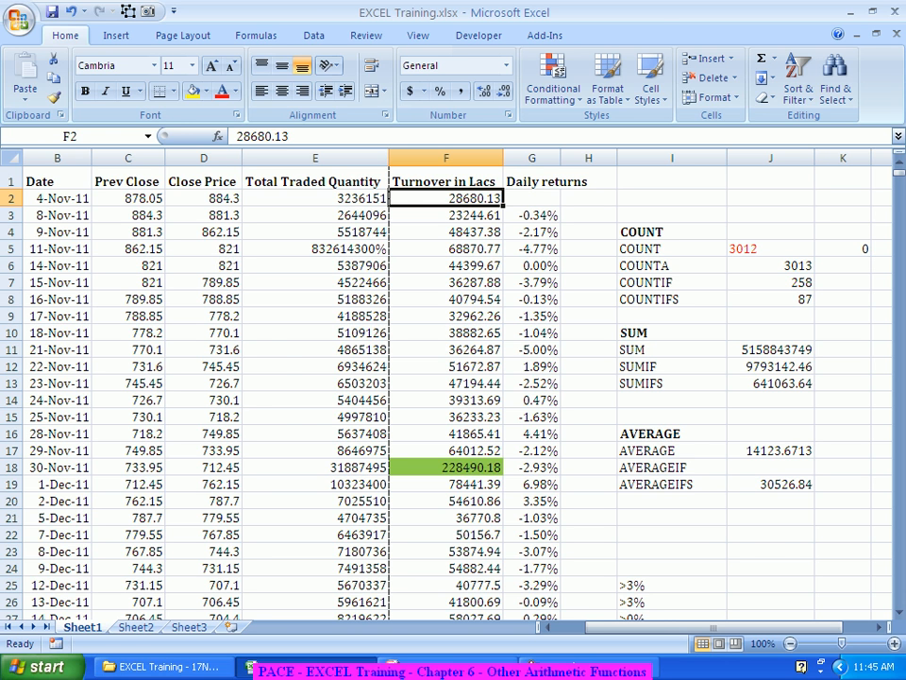
key(alt+Tab)
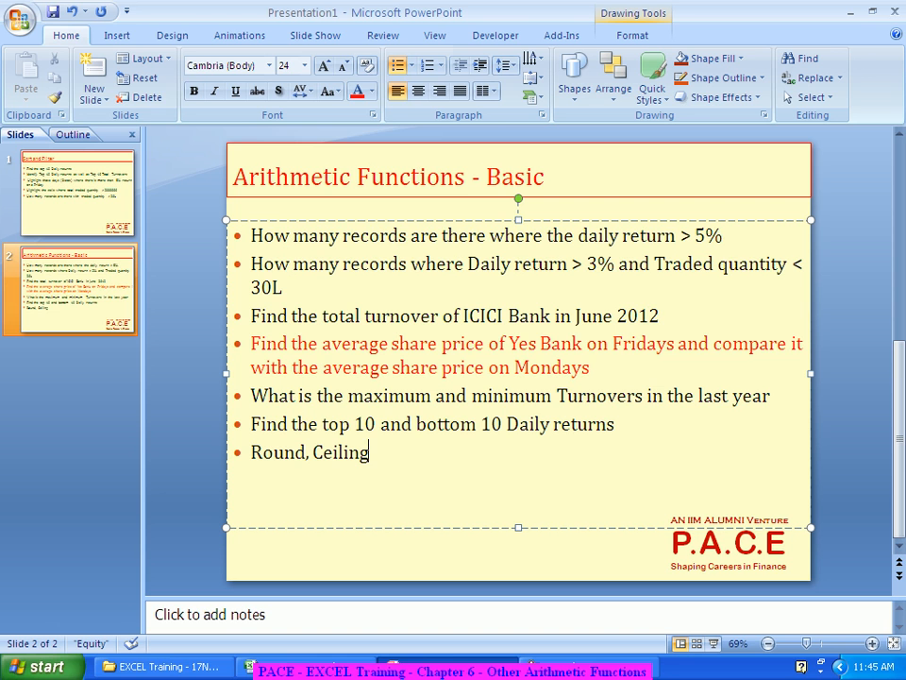
text(. ()
key(BackSpace)
key(BackSpace)
key(BackSpace)
key(Return)
text(Round the tur)
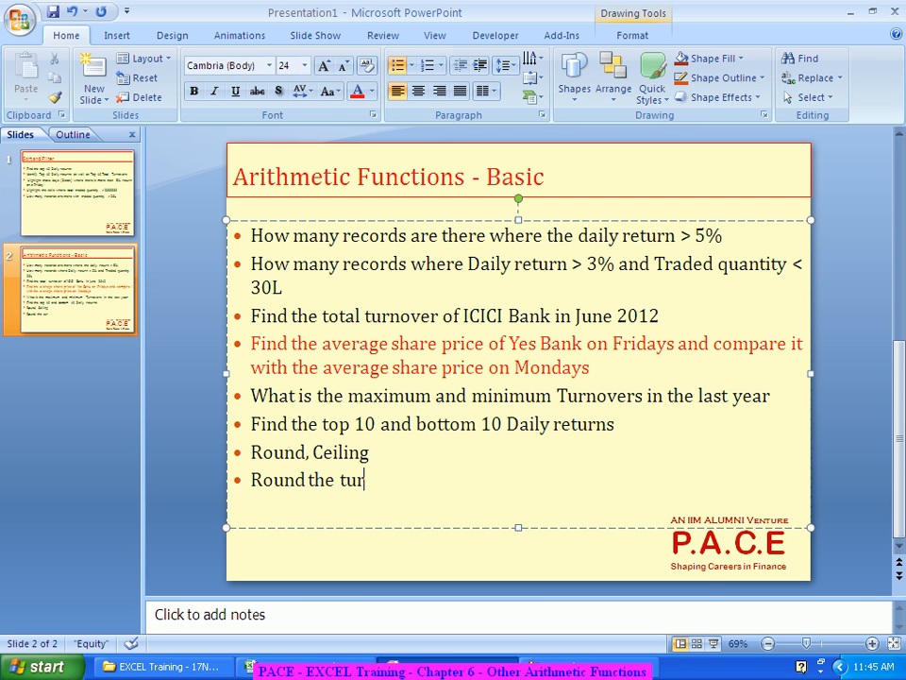
text(novers to the ne)
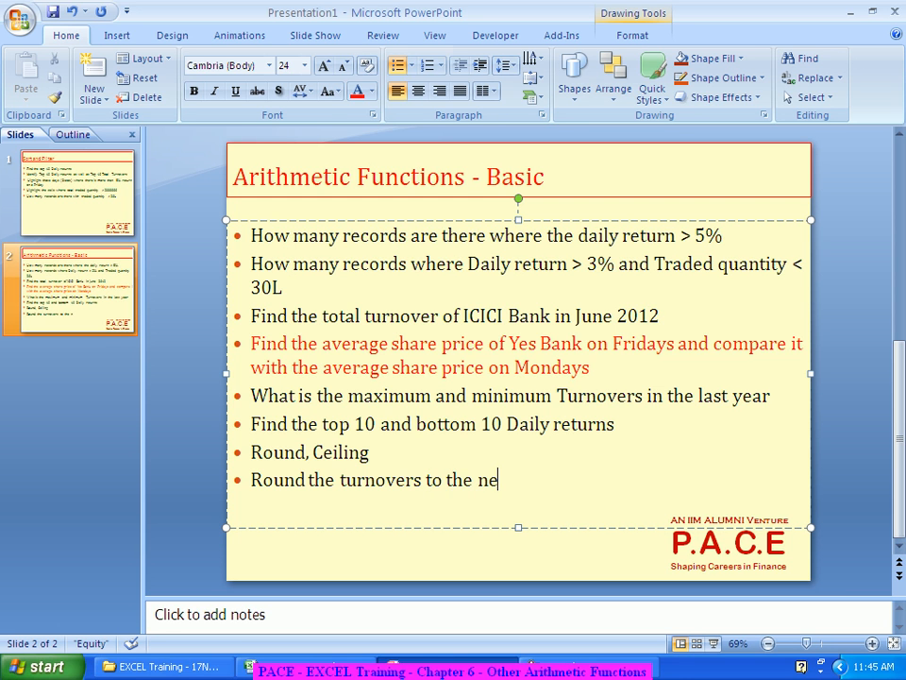
text(arest thousand)
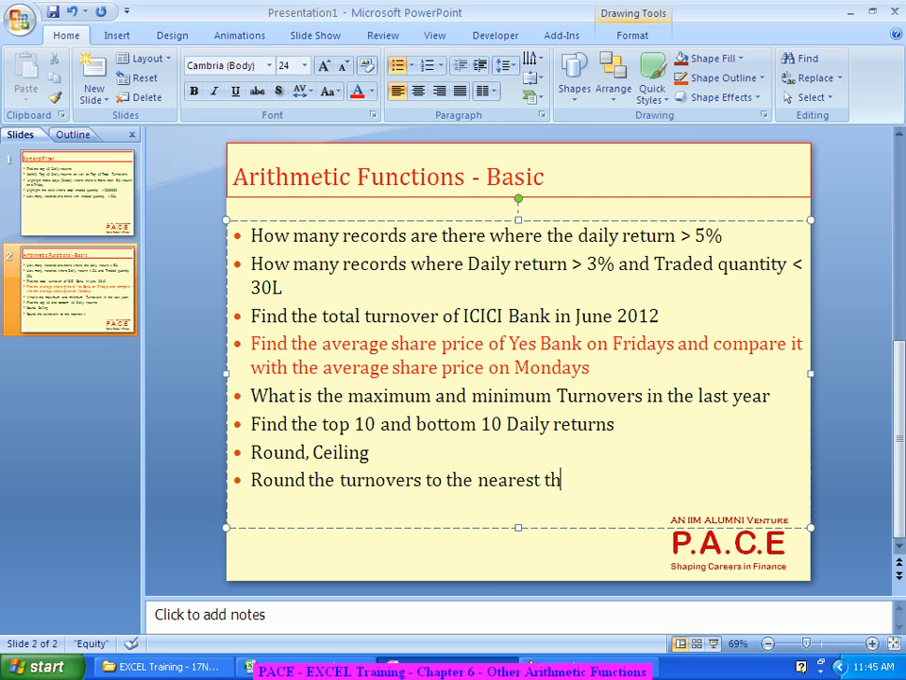
key(Return)
Step: Return to the workbook, widen column H slightly and insert a new blank column H beside Daily returns
key(alt+Tab)
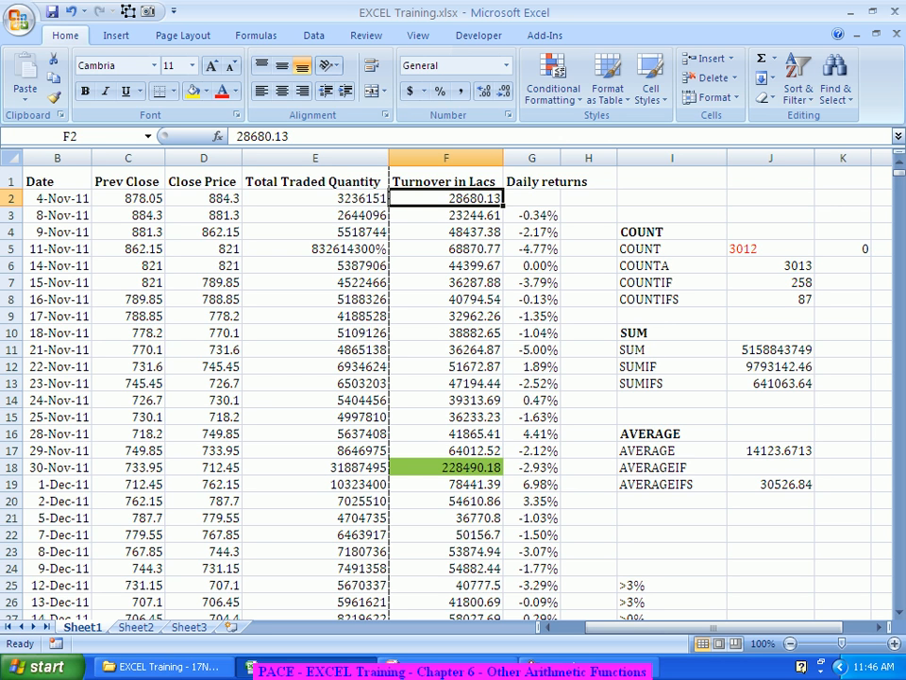
click(589, 215)
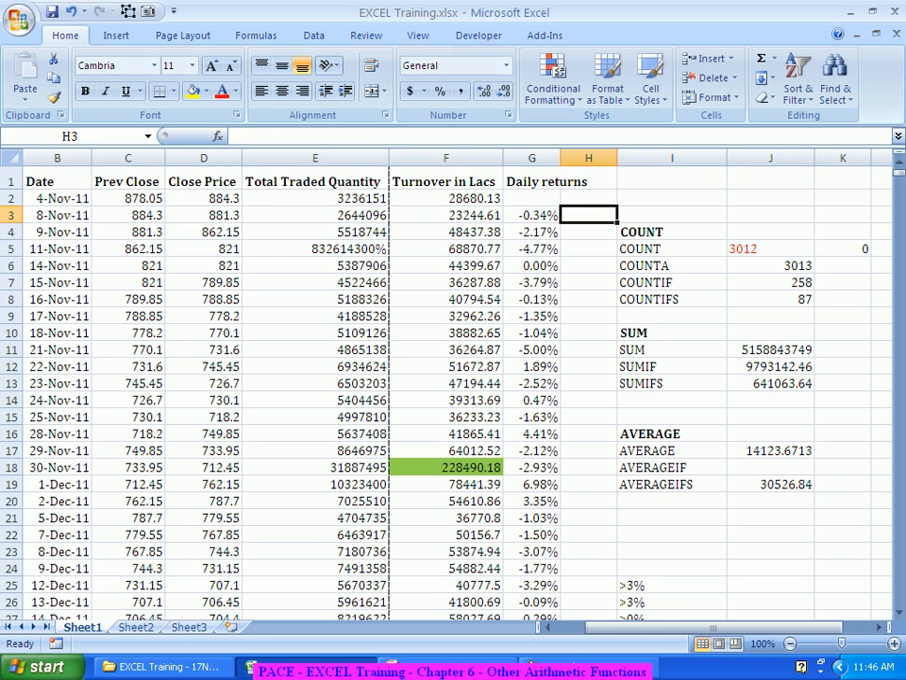
drag(618, 157, 633, 156)
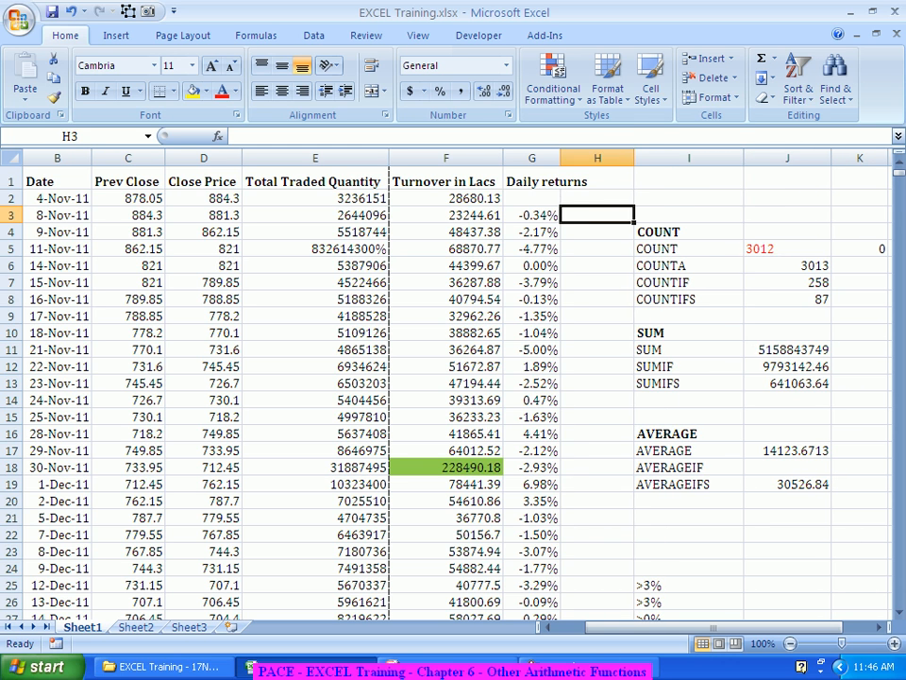
click(614, 157)
right_click(614, 158)
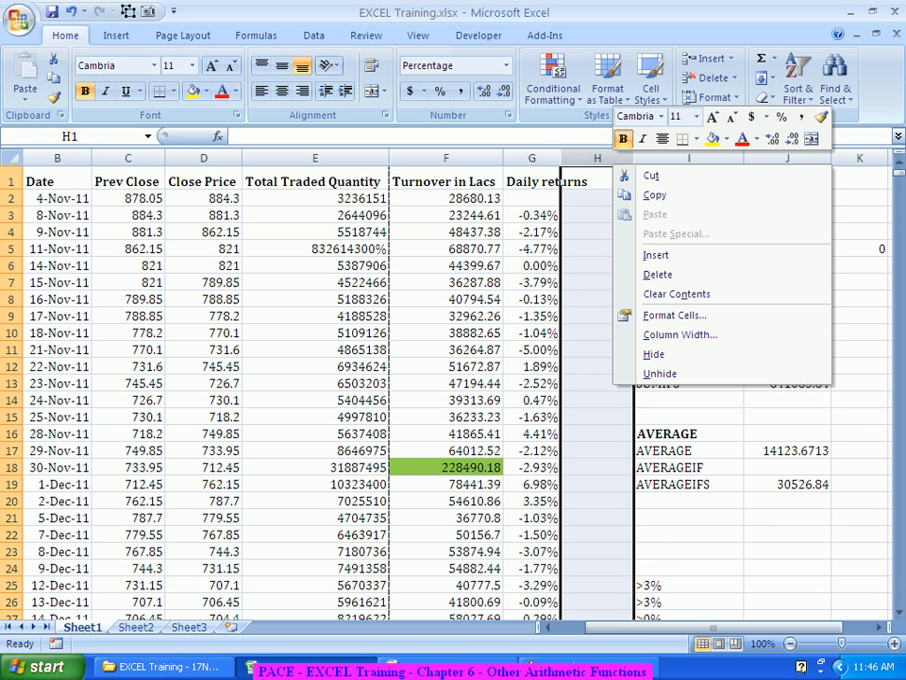
click(661, 254)
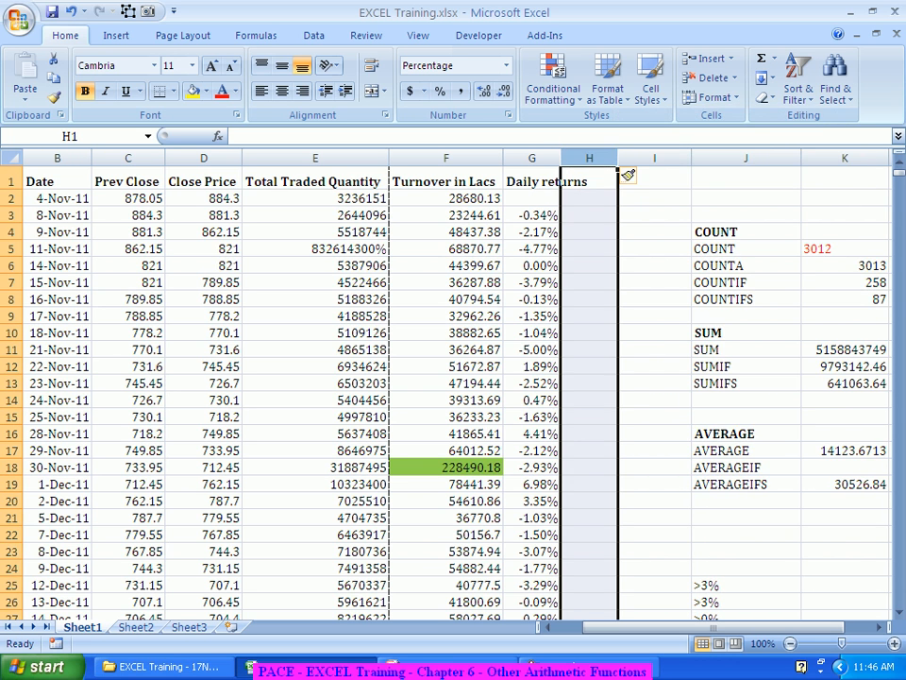
Step: Enter the header Rounded in cell H1
click(590, 179)
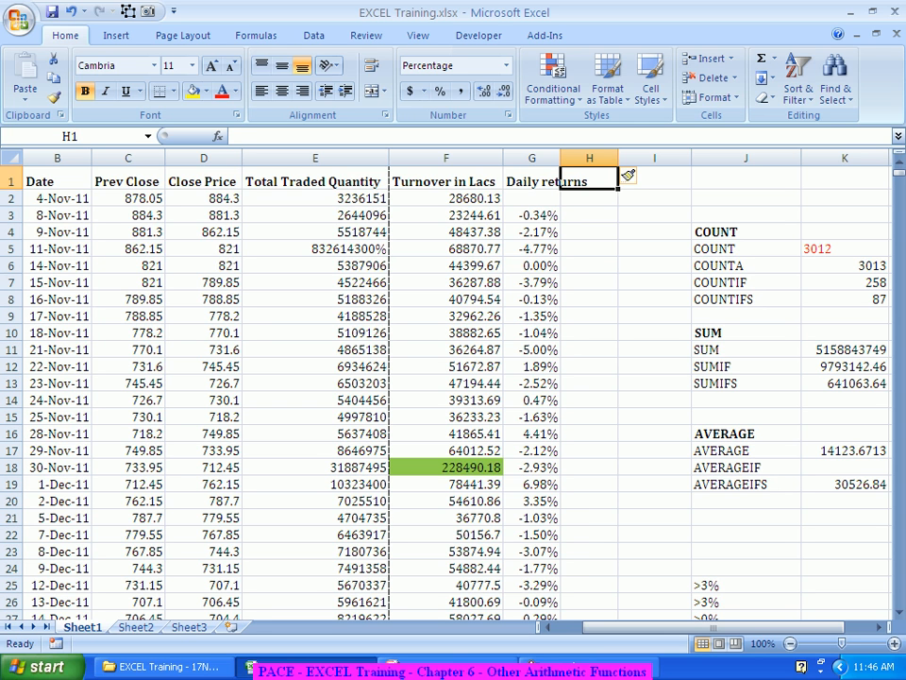
text(Rounded)
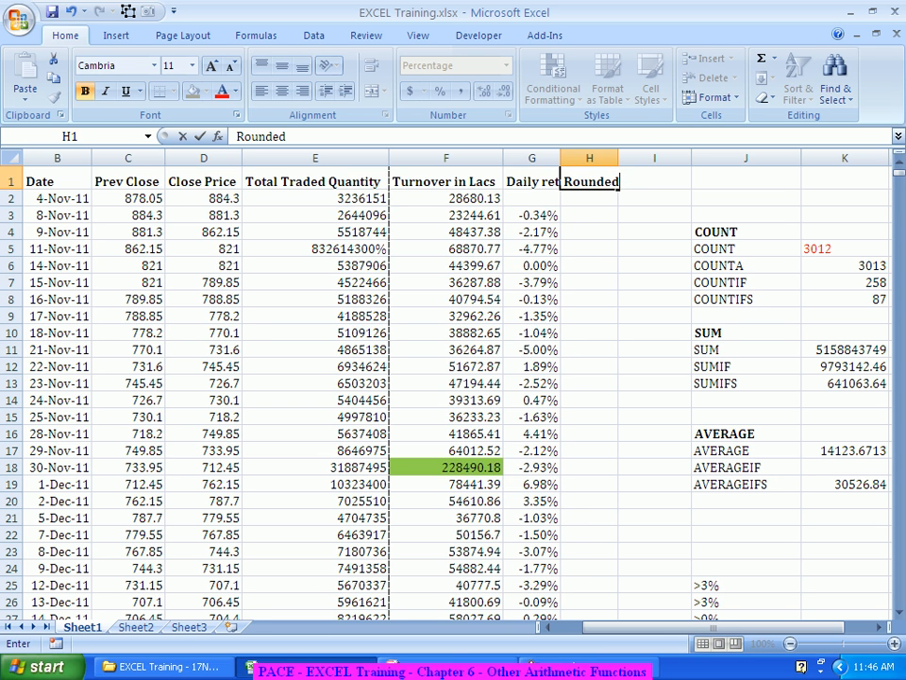
key(Return)
key(Return)
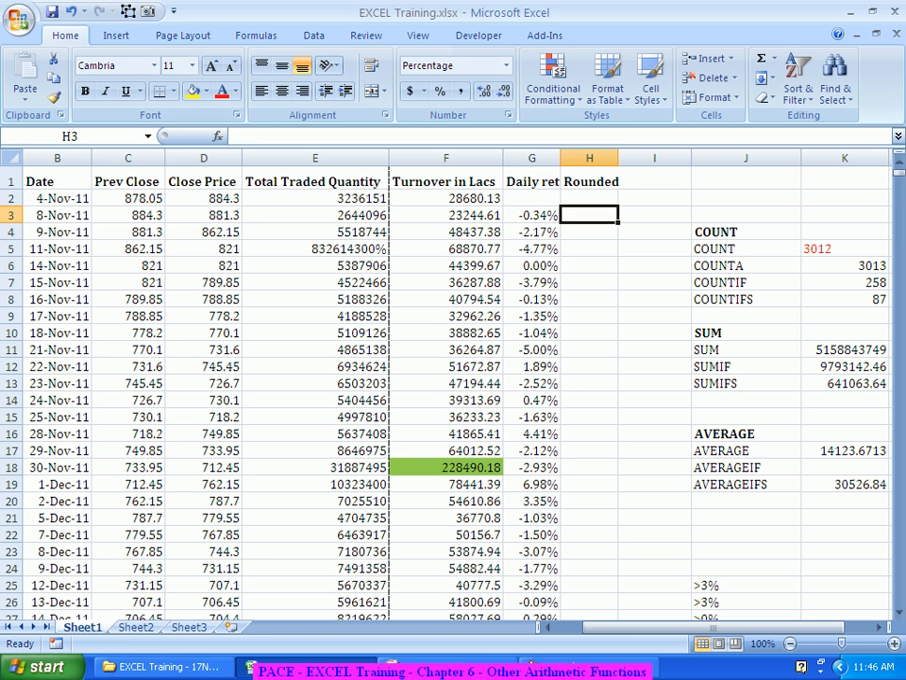
Step: Build a ROUND formula in cell H3 through the Function Arguments dialog, using F3 as the number
text(=Roun)
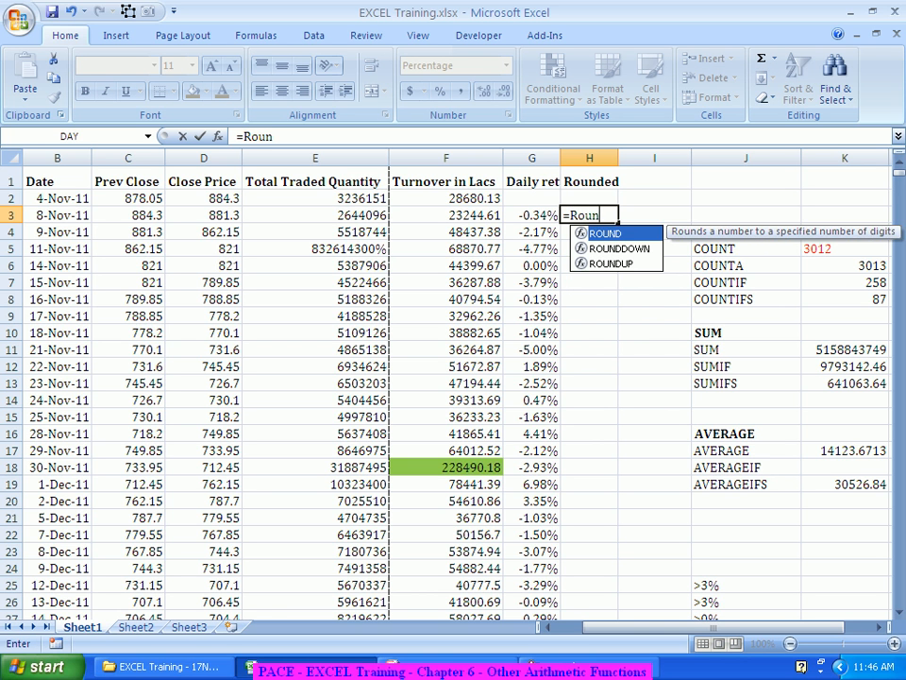
key(Tab)
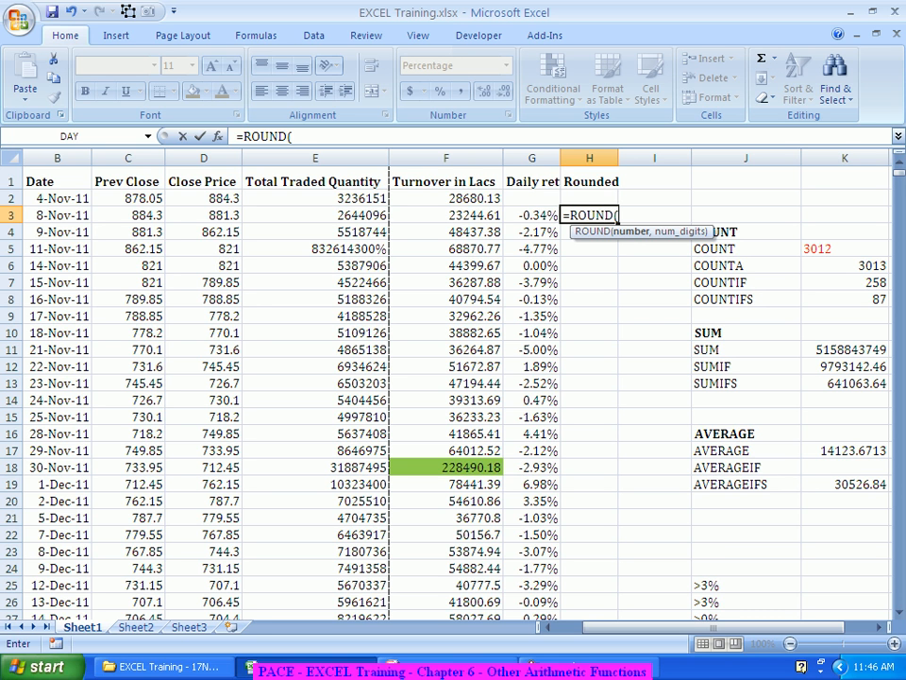
click(219, 136)
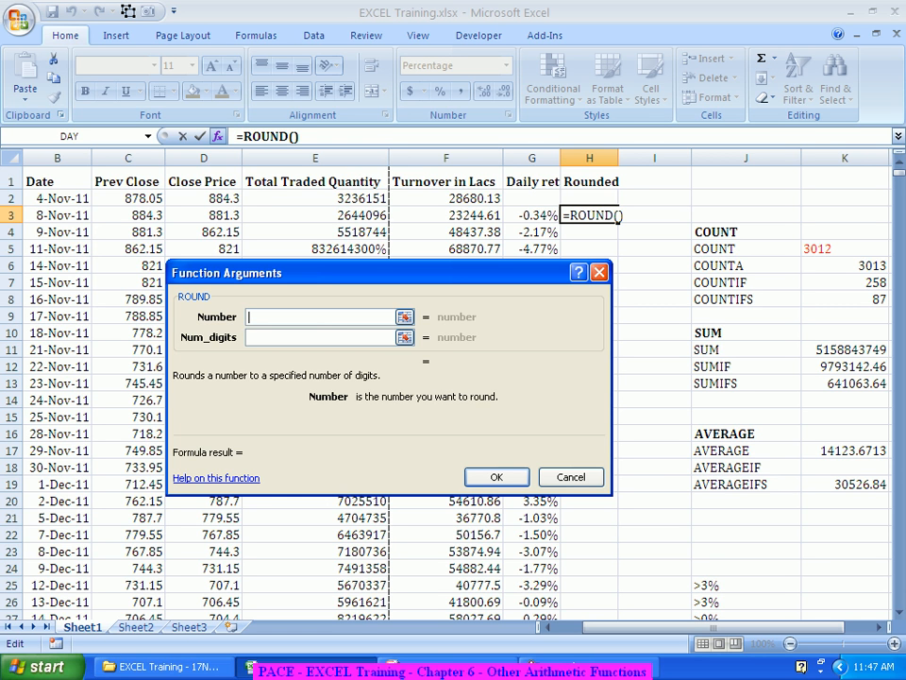
click(447, 216)
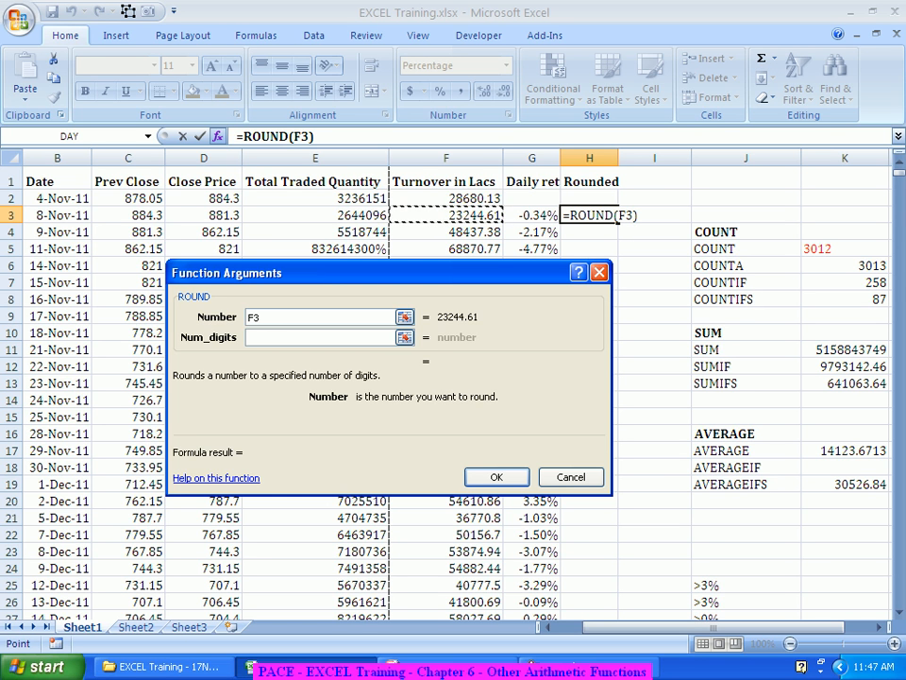
click(311, 337)
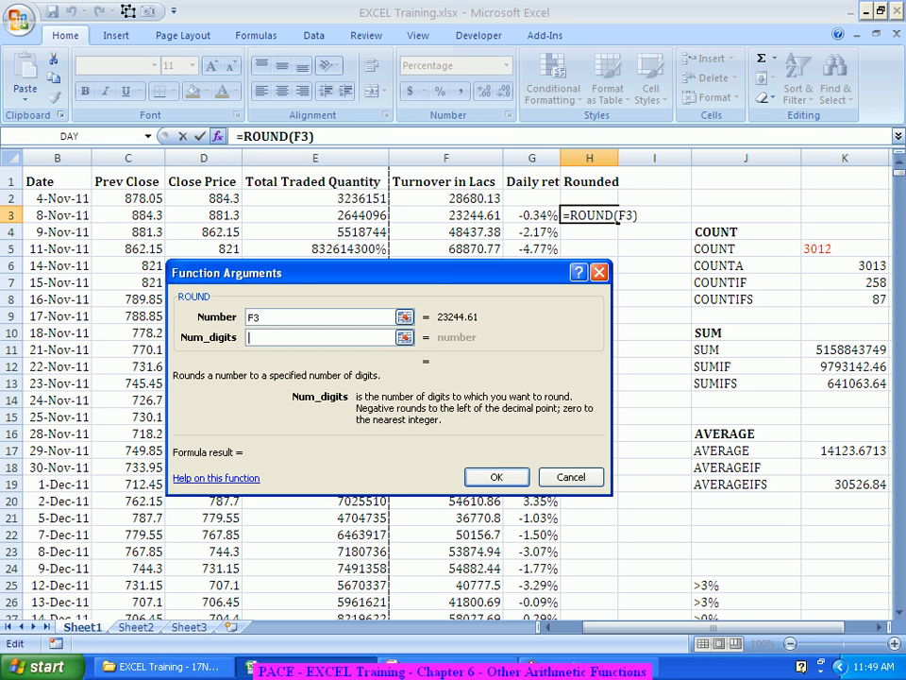
Step: Enter -3 as the digits argument to complete the ROUND formula in H3
text(-3)
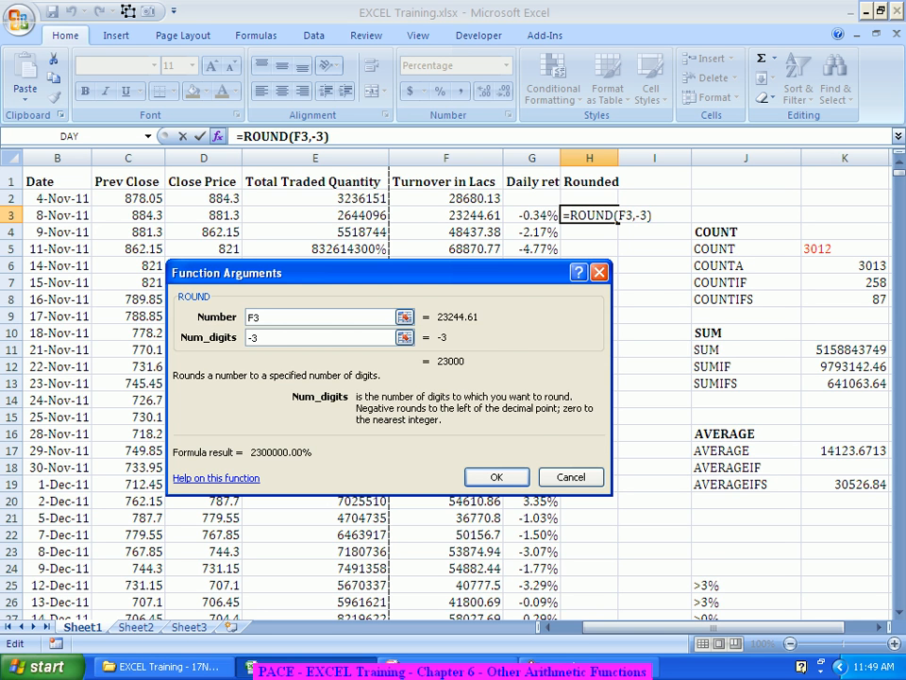
key(Return)
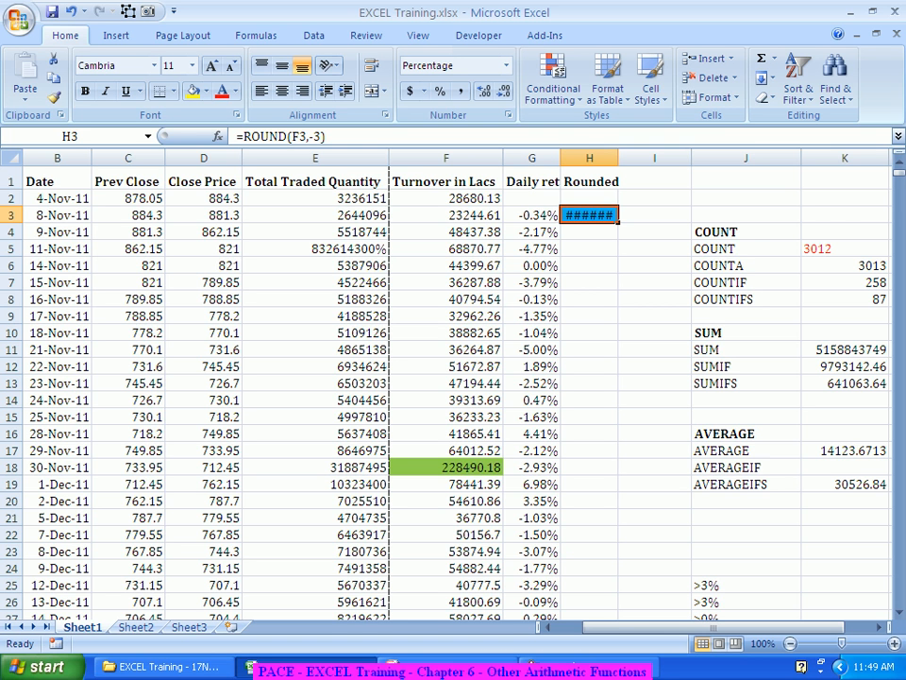
Step: Autofit column H and set the number format of H3 to General
double_click(619, 158)
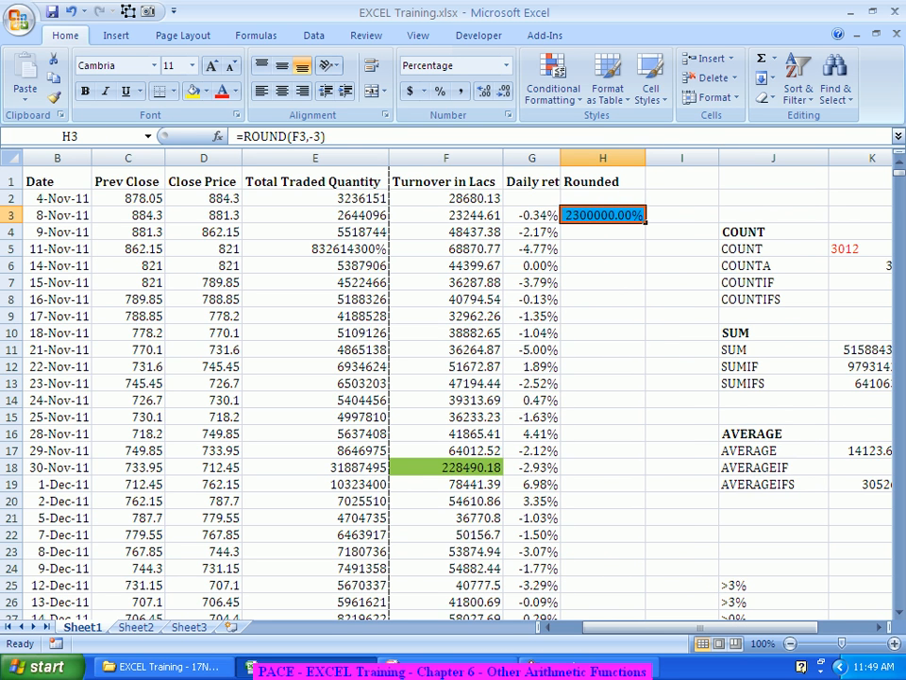
right_click(615, 216)
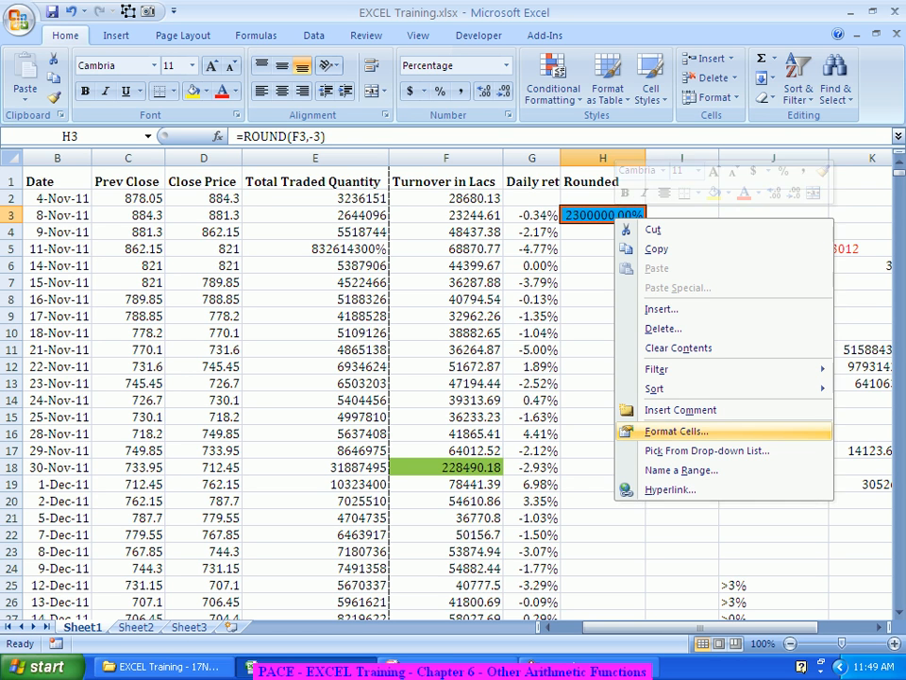
click(676, 430)
click(453, 257)
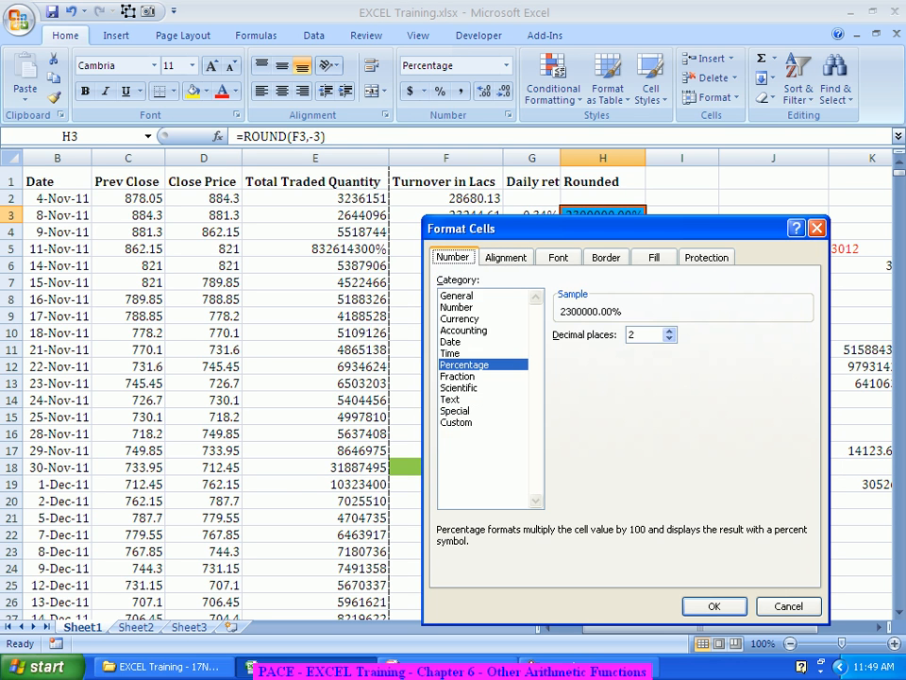
click(457, 296)
click(713, 606)
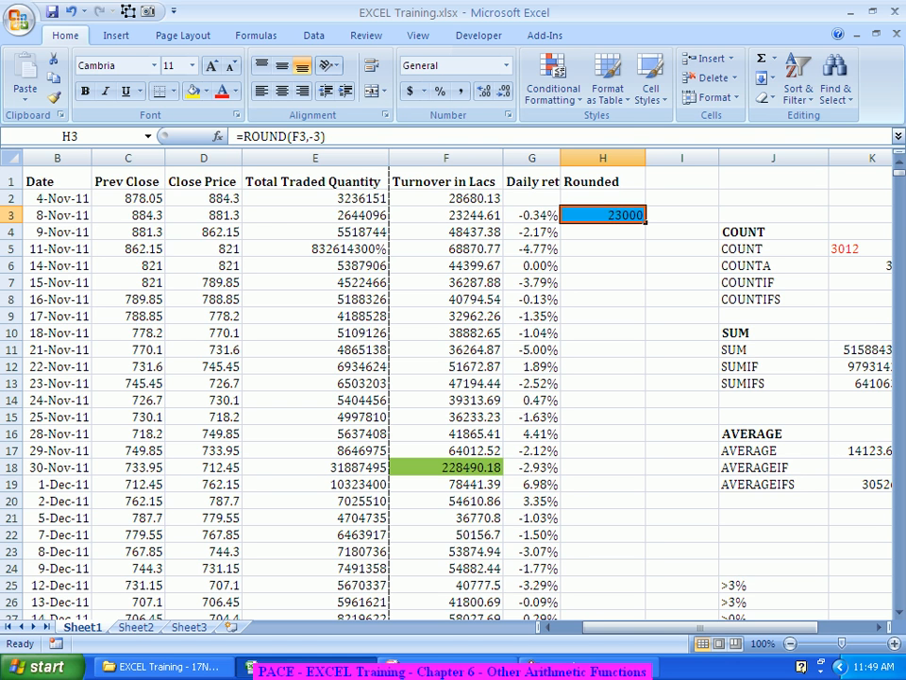
Step: Fill the ROUND formula from H3 down to H25
drag(647, 223, 647, 593)
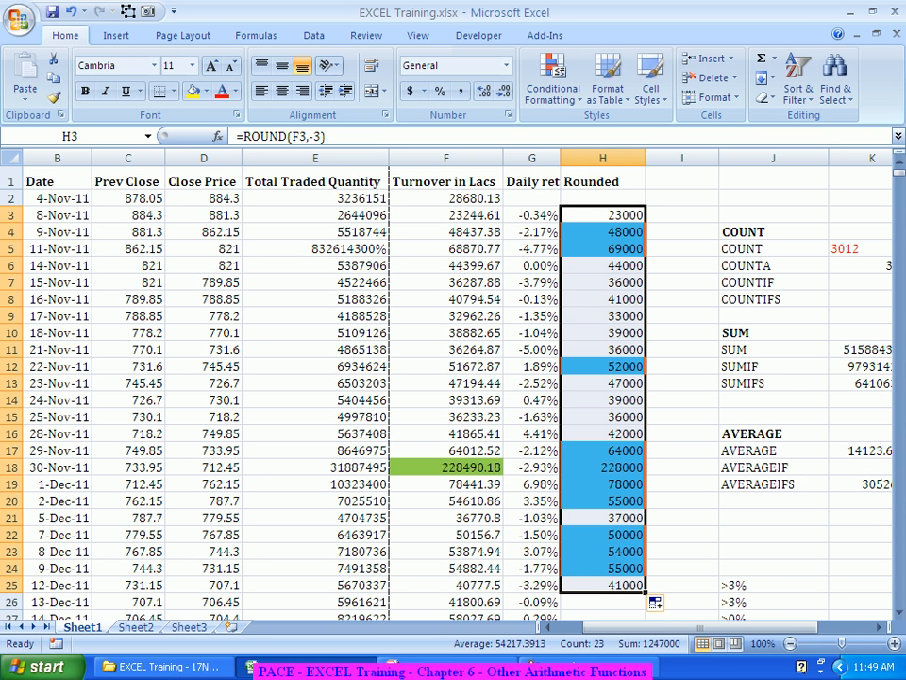
Step: Edit H3 to =ROUND(F3,-3)/1000 and fill it down to H25
click(603, 215)
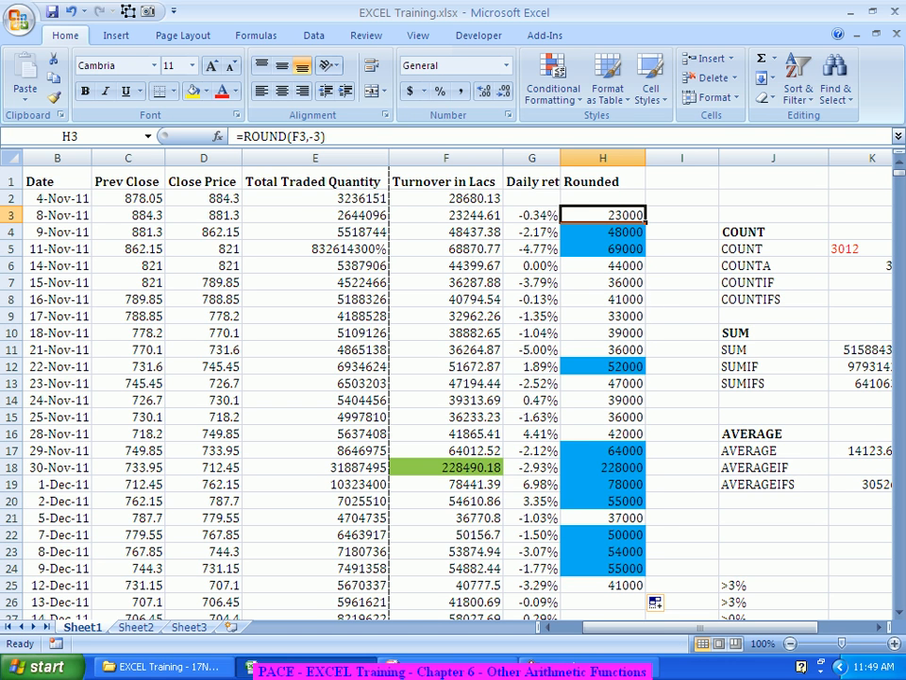
key(F2)
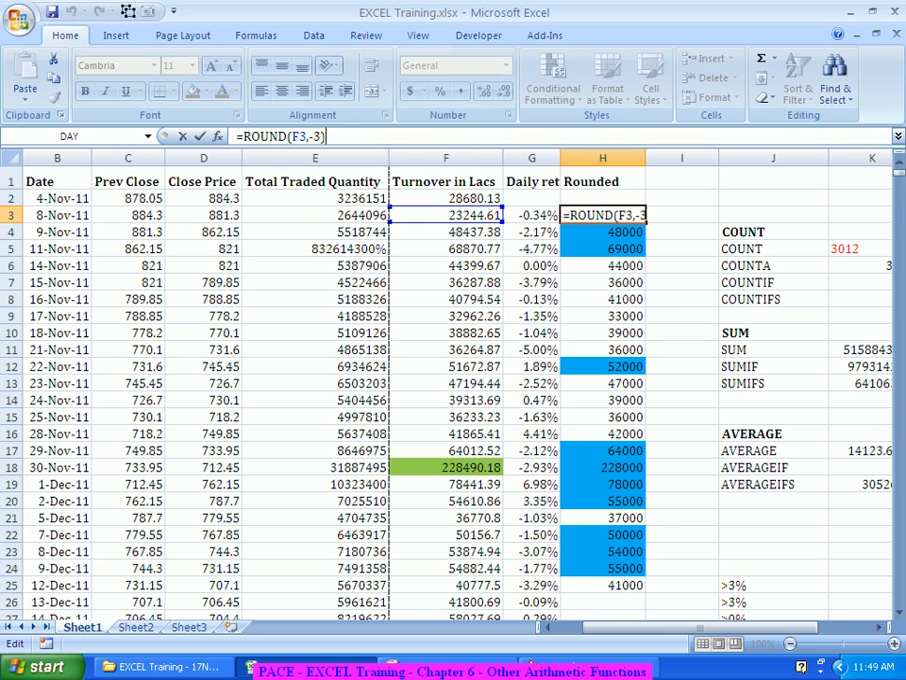
text(/1)
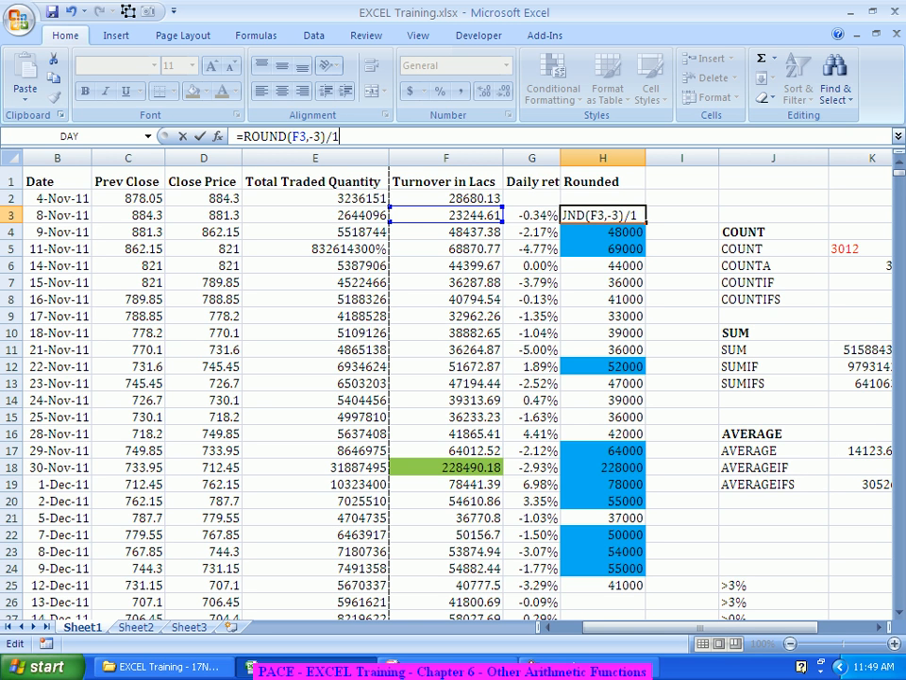
text(000)
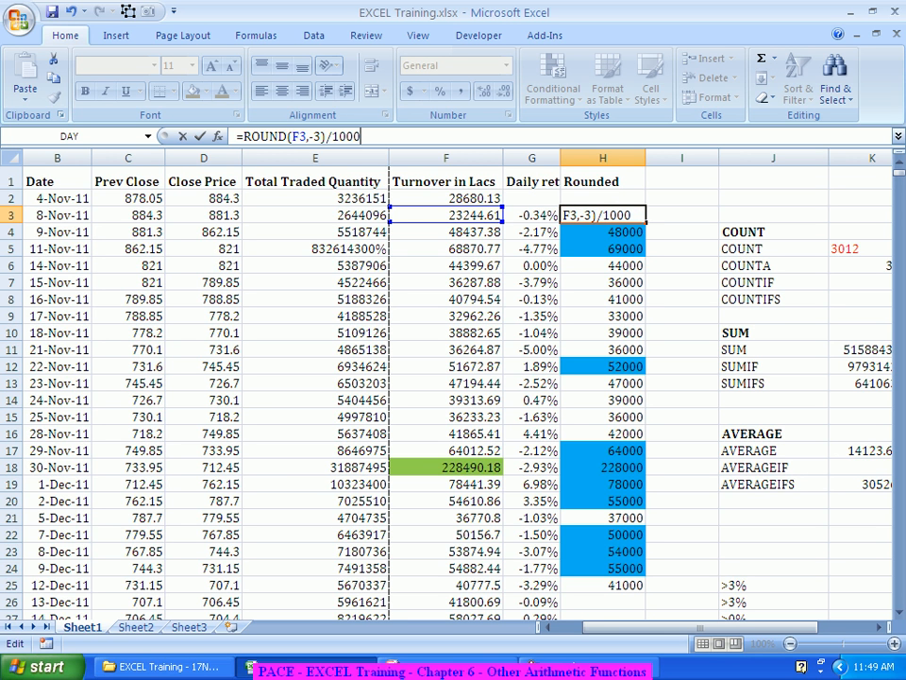
key(Return)
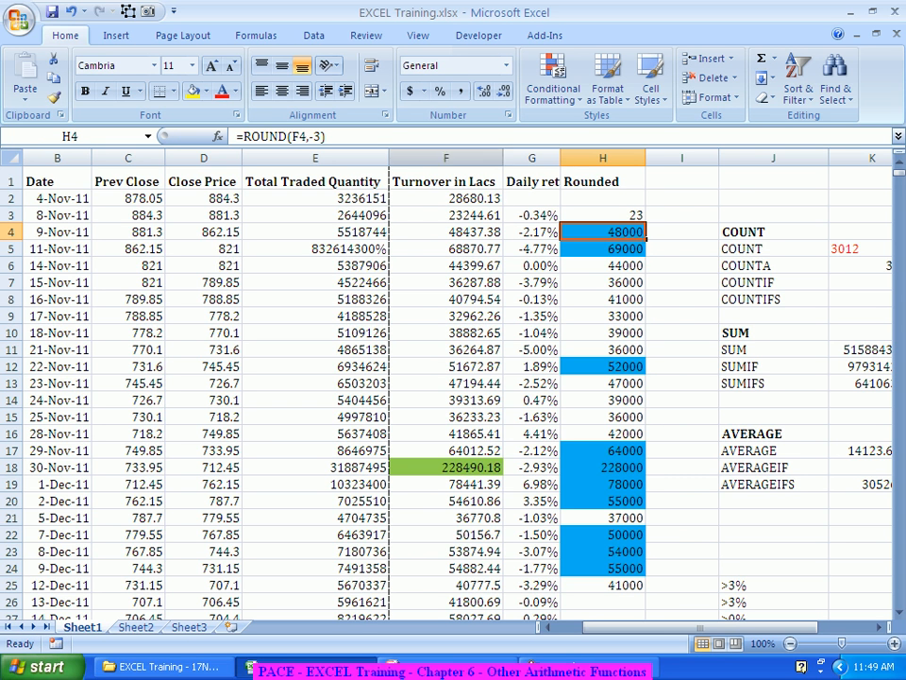
click(603, 216)
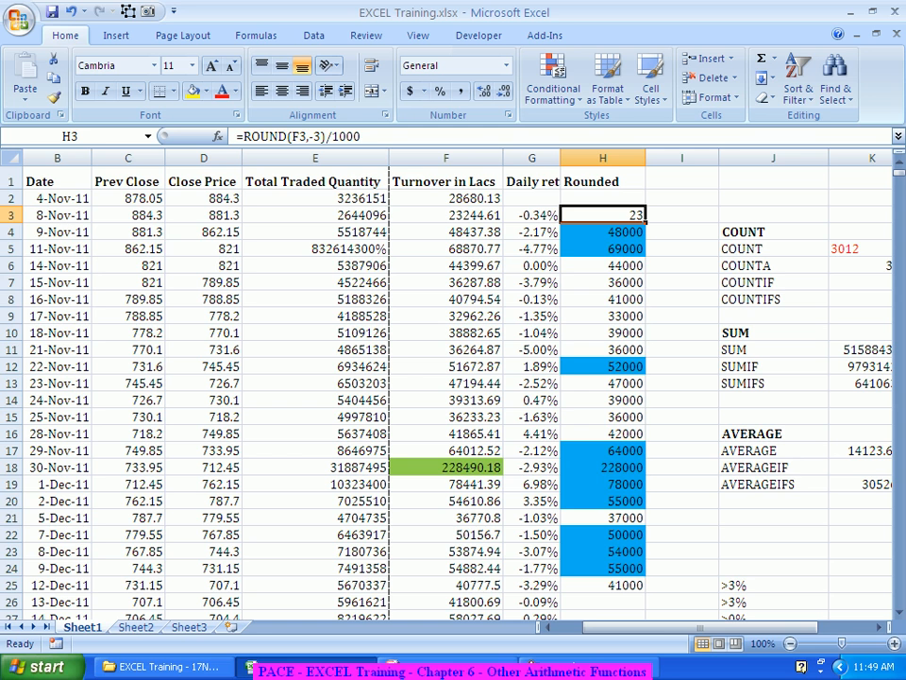
drag(646, 223, 646, 591)
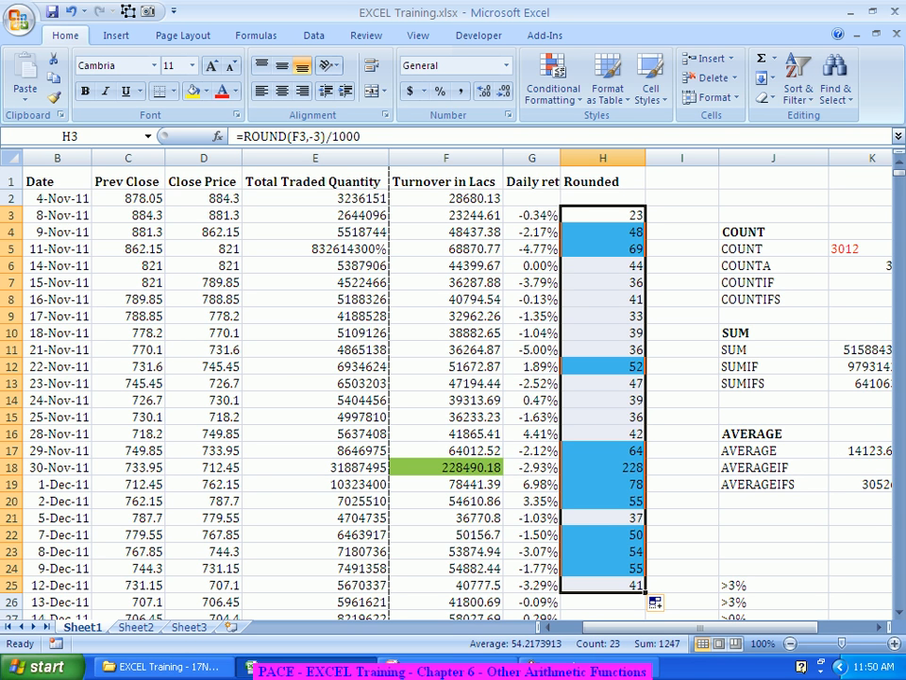
Step: Rename the H1 header to Rounded (in thousads)
click(603, 182)
key(F2)
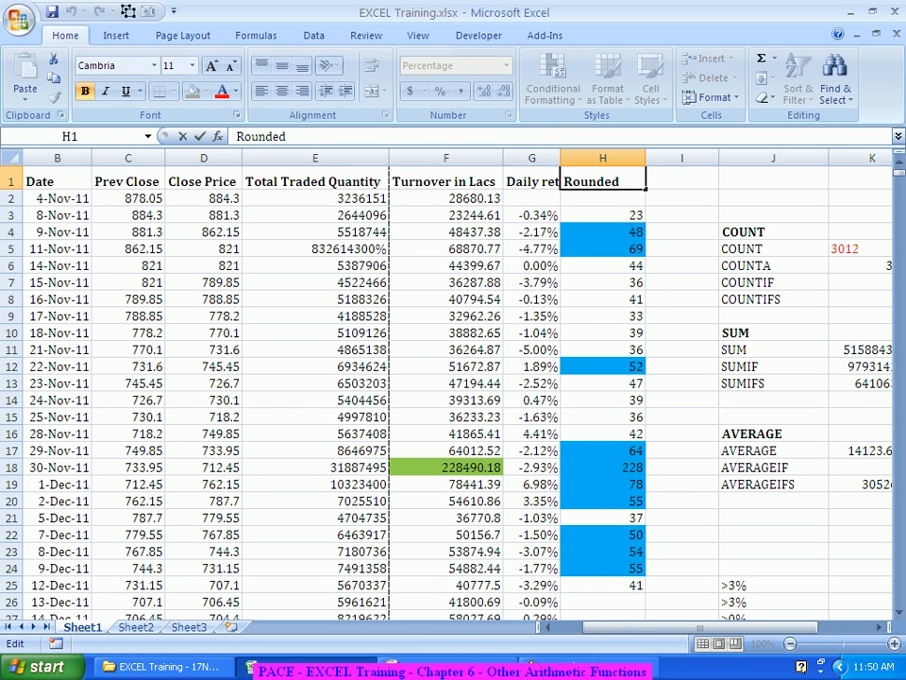
text((in tho)
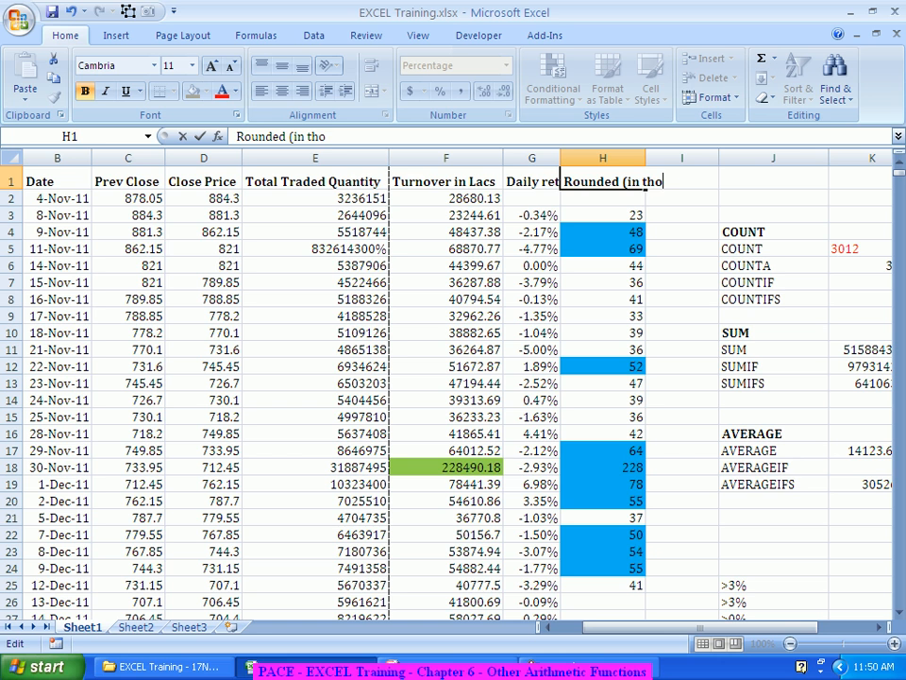
text(usands))
key(ctrl+Return)
key(Return)
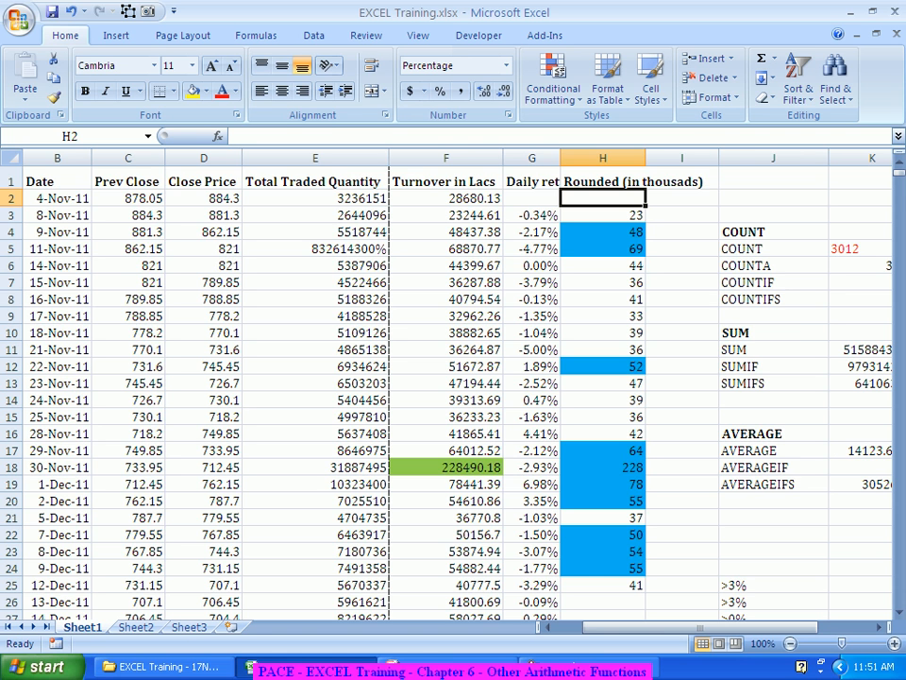
Step: Fill the formula from H25 down to the end of the first data block
scroll(453, 387, down, 4)
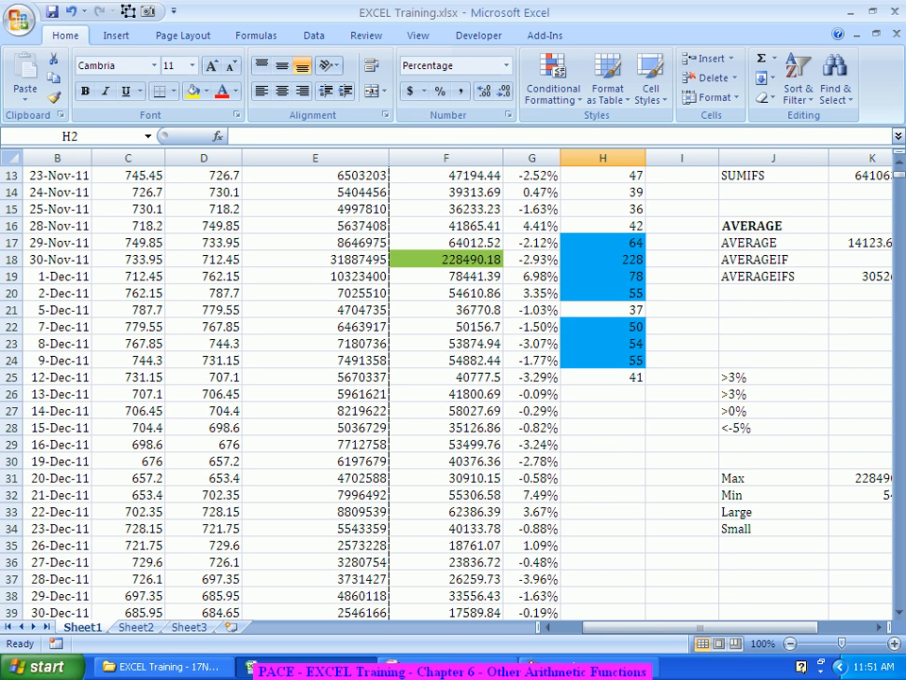
click(603, 378)
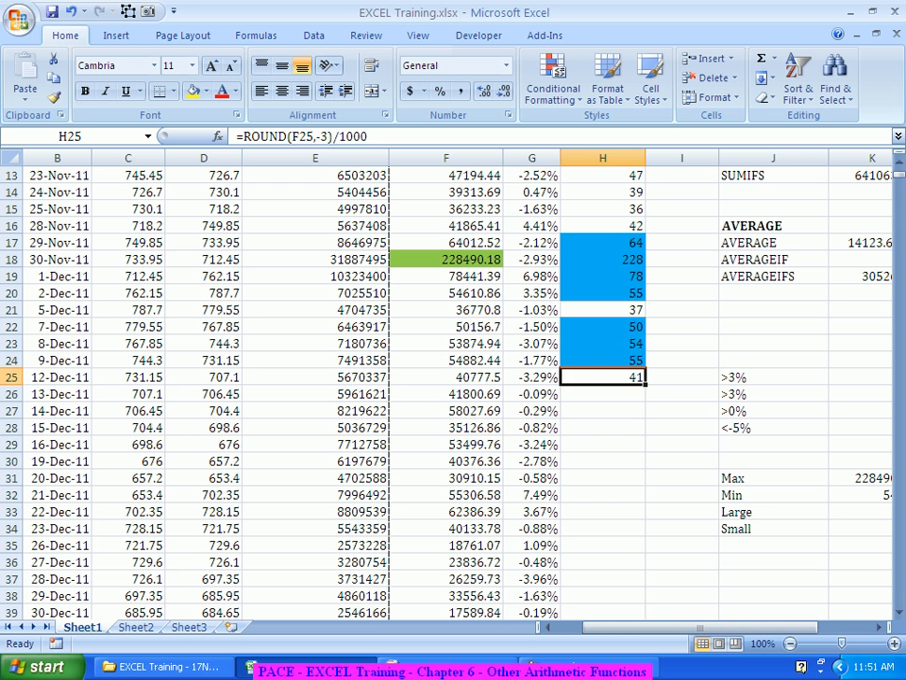
double_click(645, 385)
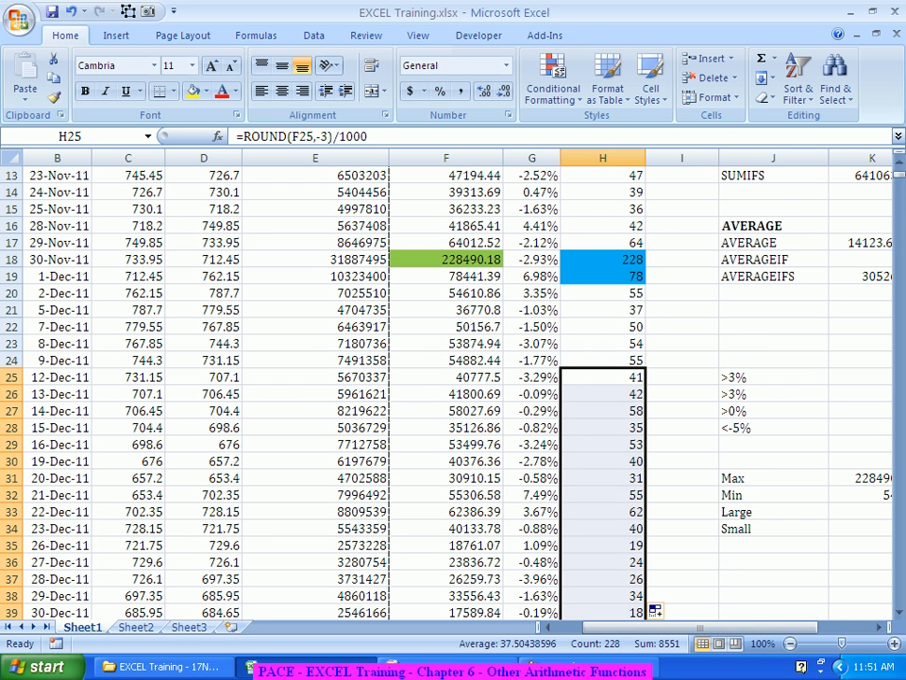
Step: Scroll down through column H to review the rounded turnovers
scroll(453, 387, down, 13)
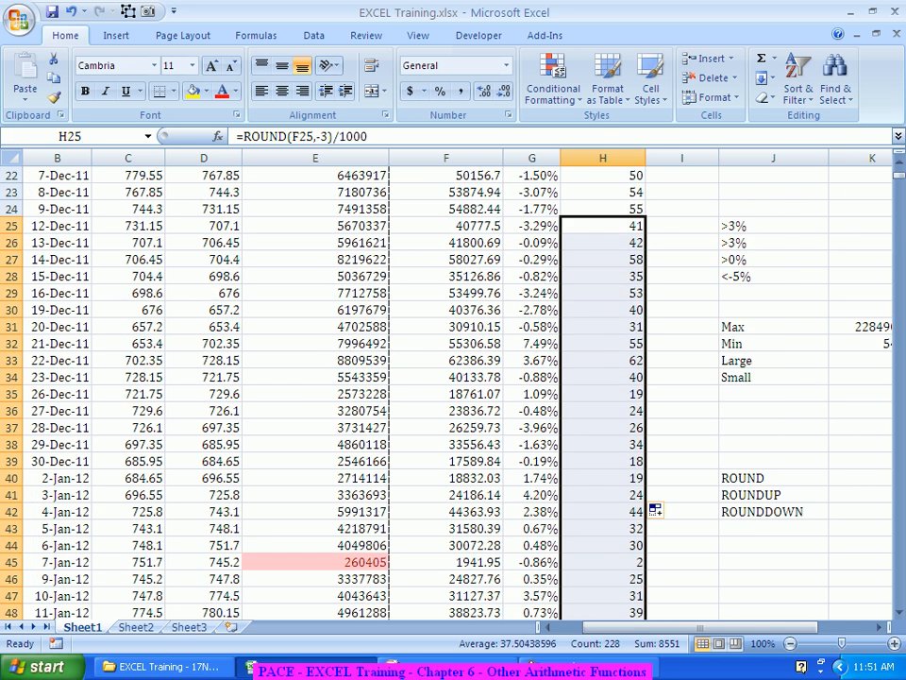
scroll(453, 387, down, 11)
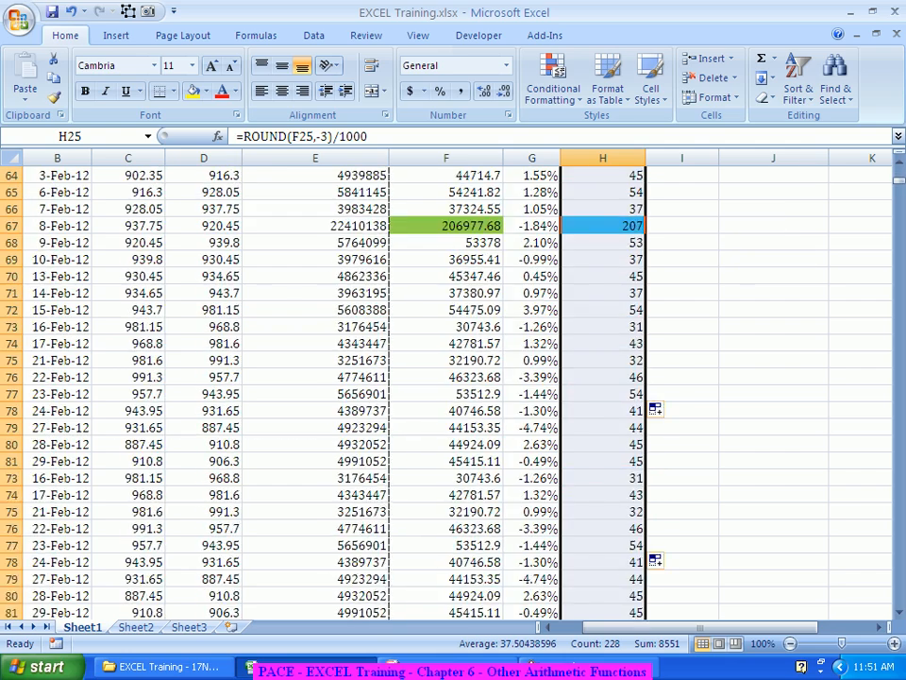
scroll(655, 611, down, 13)
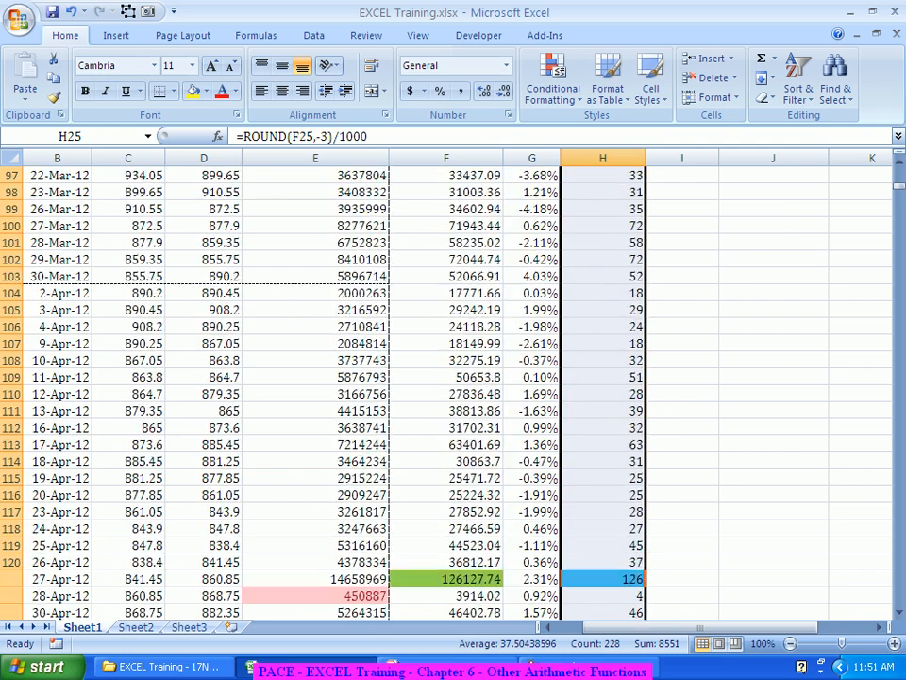
scroll(654, 561, down, 4)
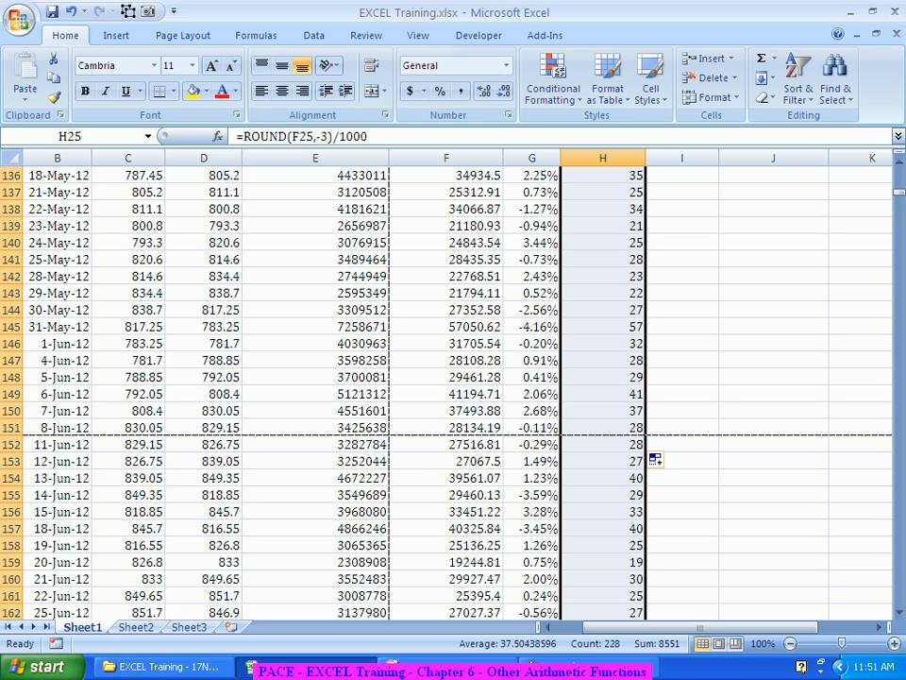
scroll(654, 459, down, 14)
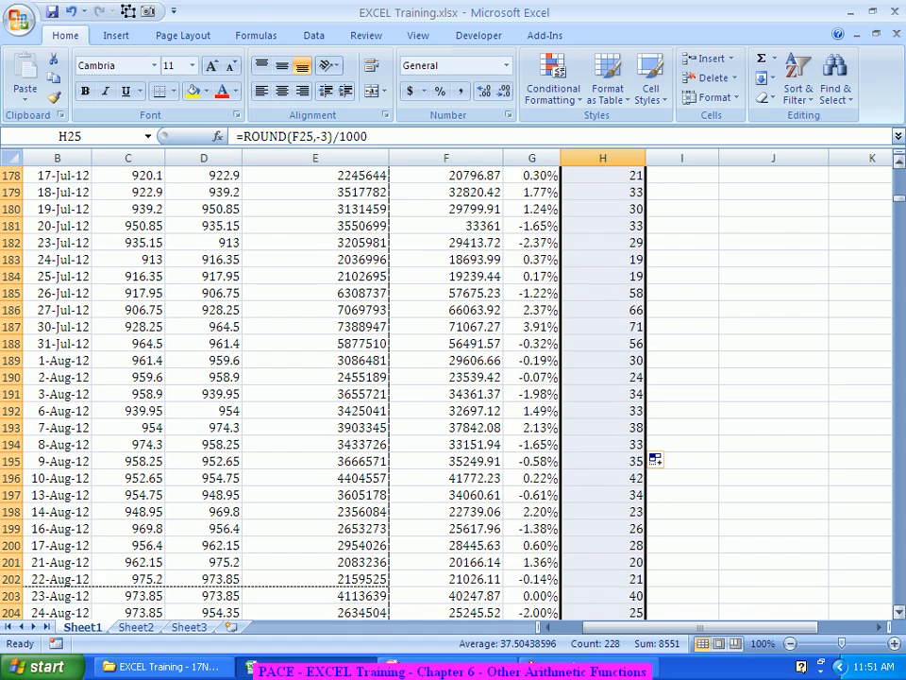
mouse_move(898, 197)
mouse_down()
mouse_move(899, 341)
mouse_move(899, 213)
mouse_up()
scroll(445, 392, up, 20)
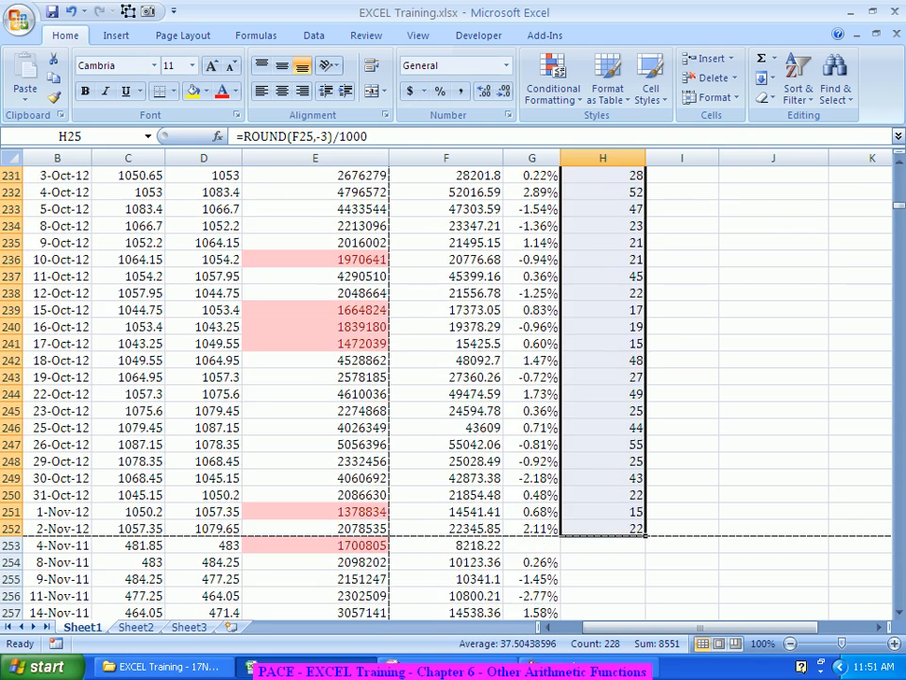
scroll(446, 392, down, 5)
Step: Extend the formula from H252 into H253:H254 and fill it down the second data block
click(532, 294)
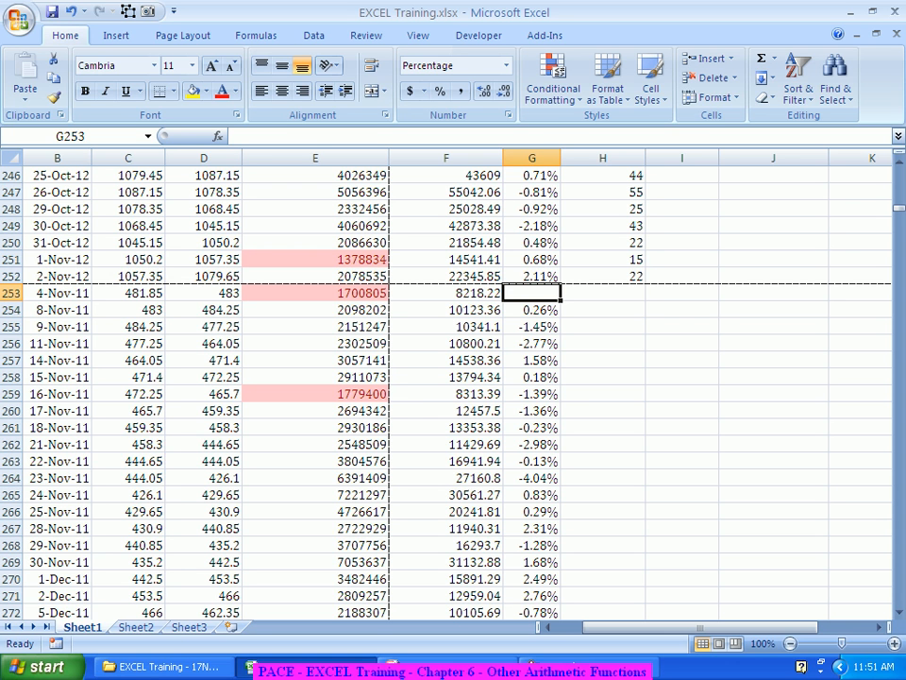
click(603, 277)
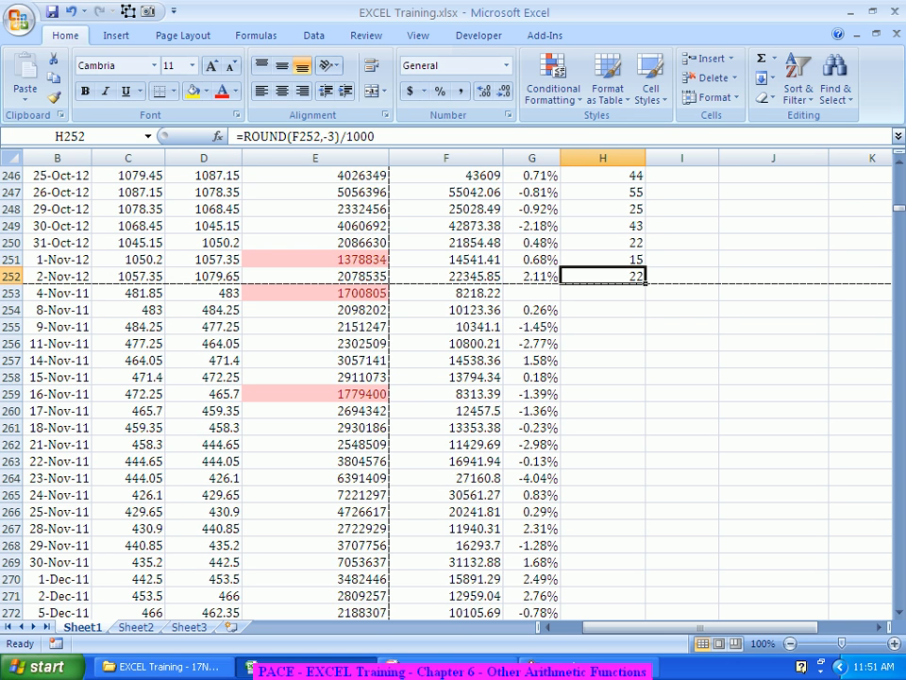
drag(646, 283, 646, 315)
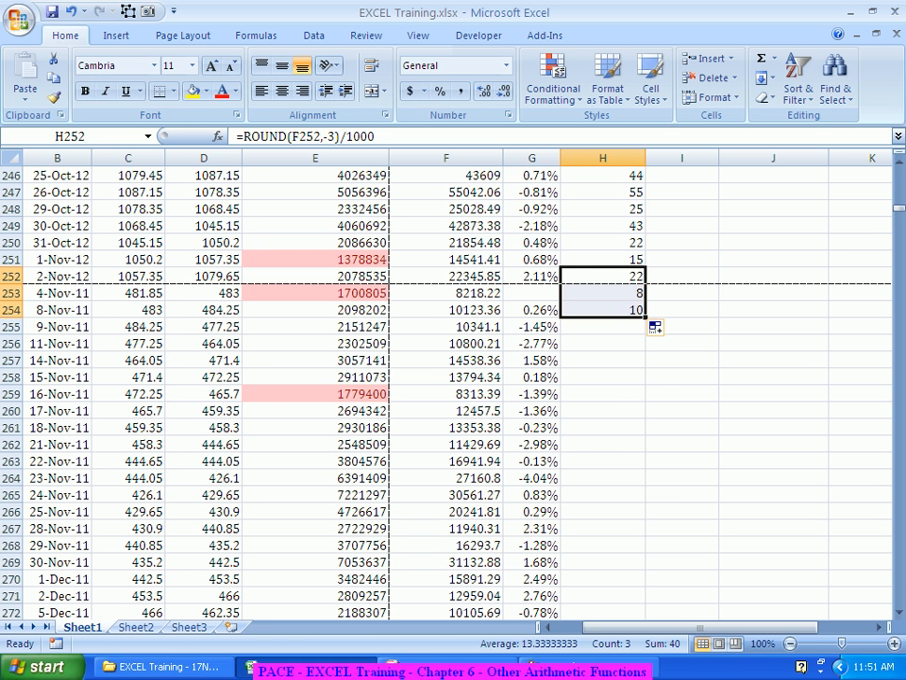
click(604, 361)
click(603, 310)
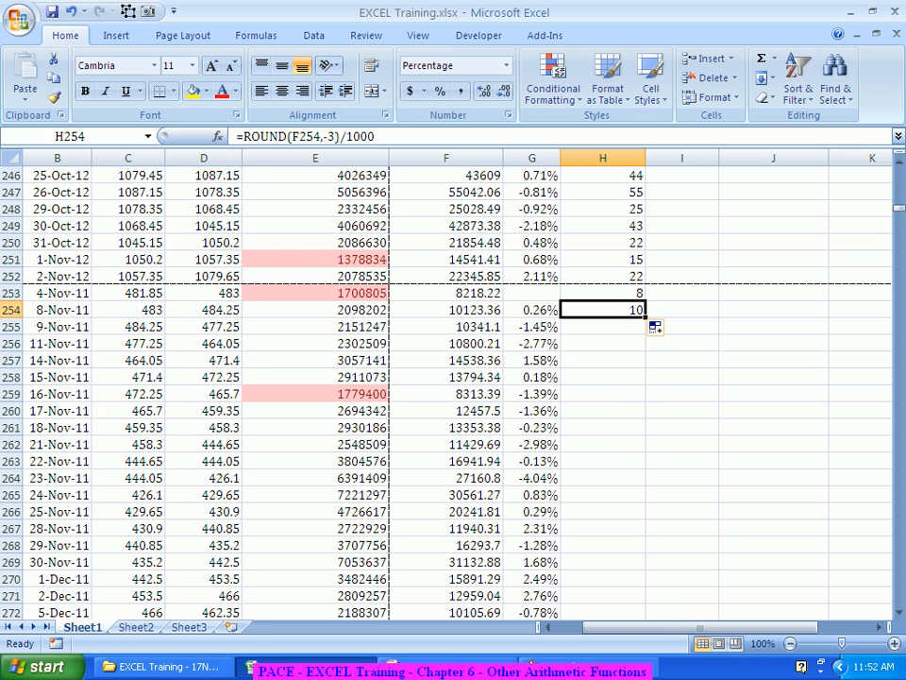
double_click(645, 318)
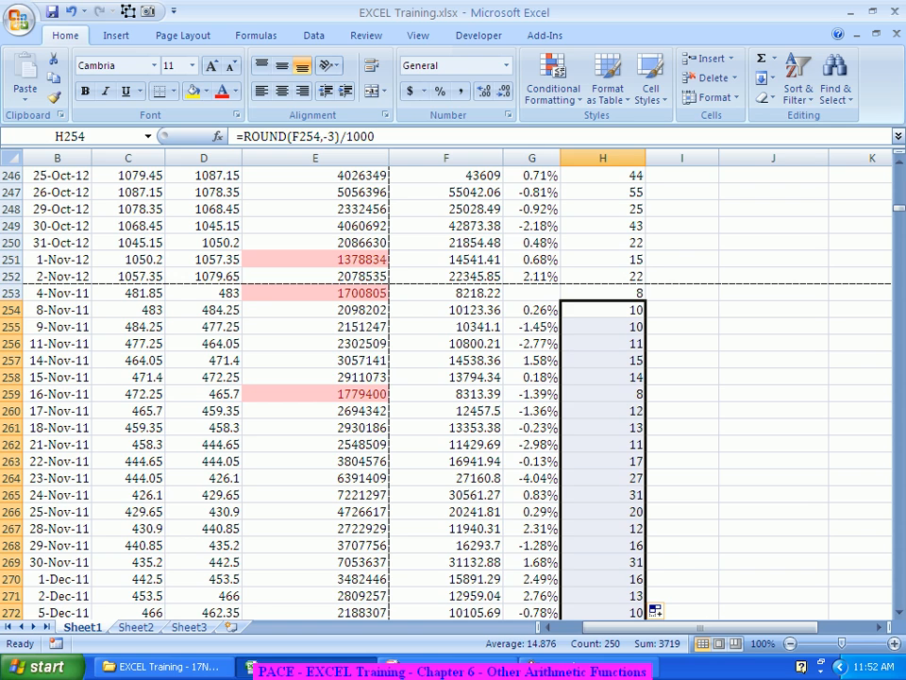
Step: Scroll down column H to check the newly filled values
scroll(443, 378, down, 20)
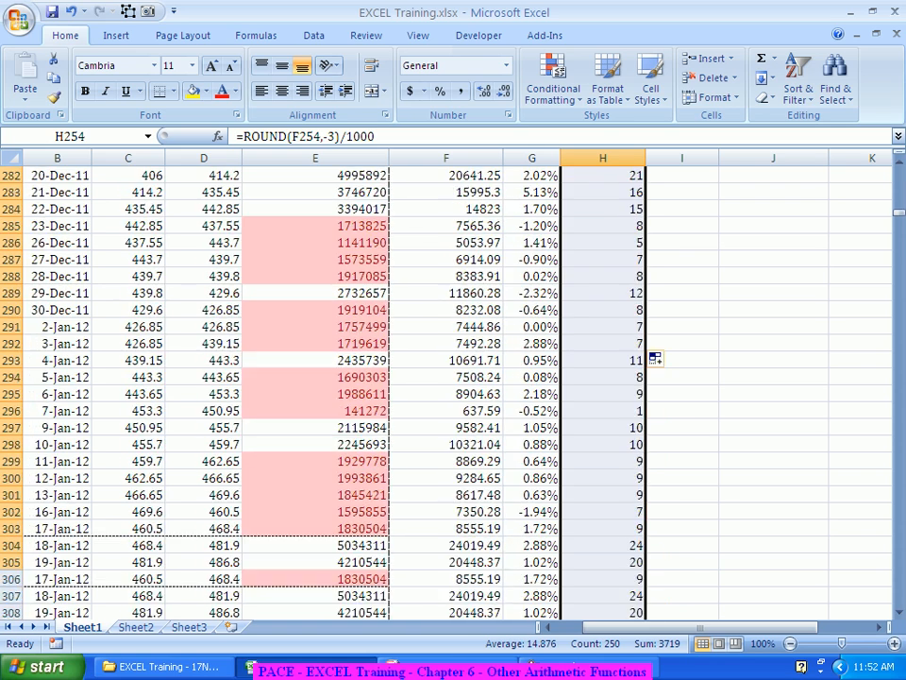
scroll(444, 387, down, 18)
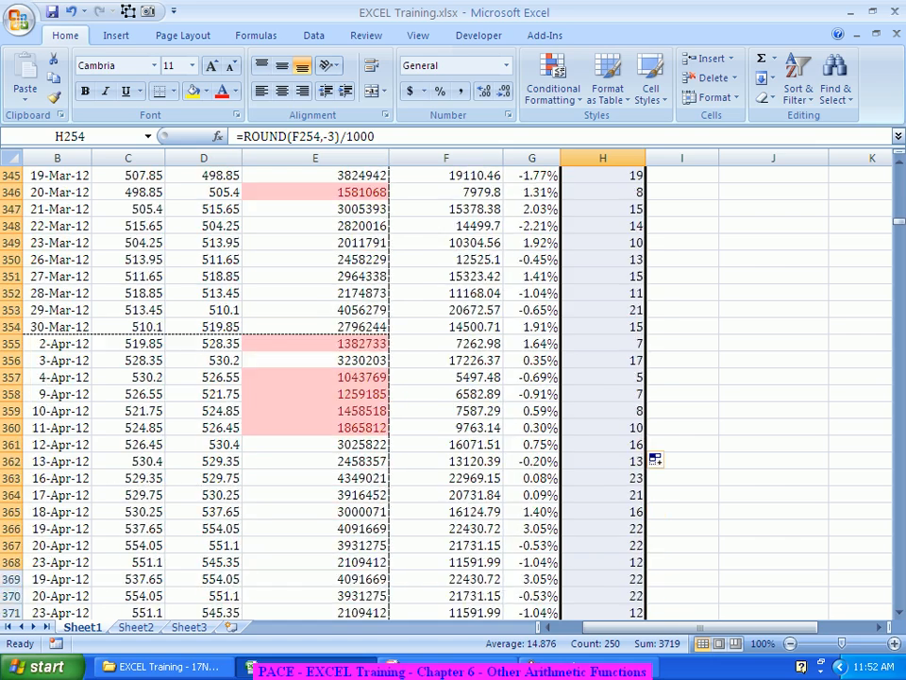
scroll(444, 387, down, 20)
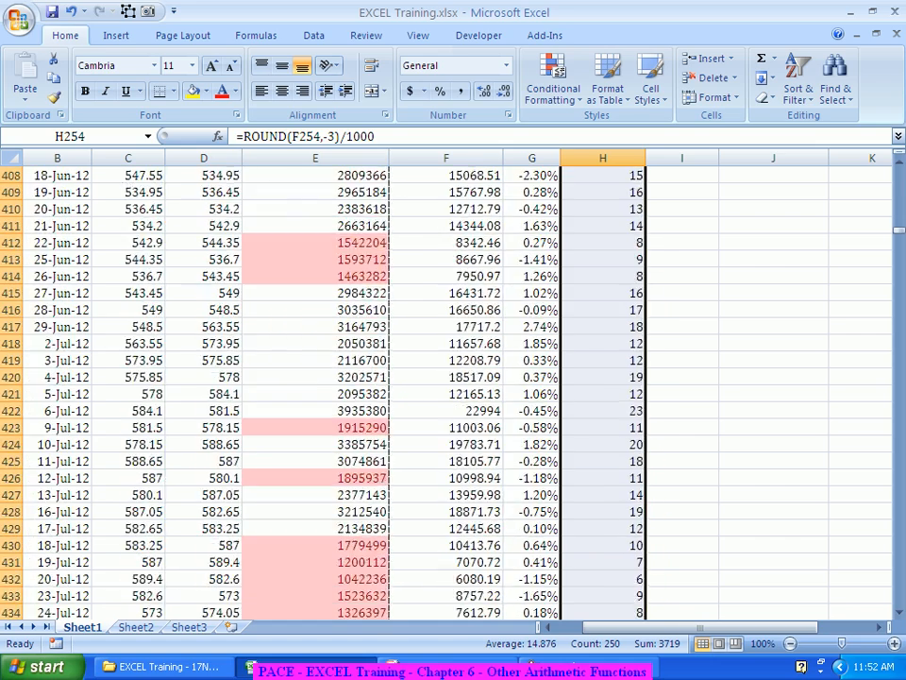
scroll(443, 387, down, 10)
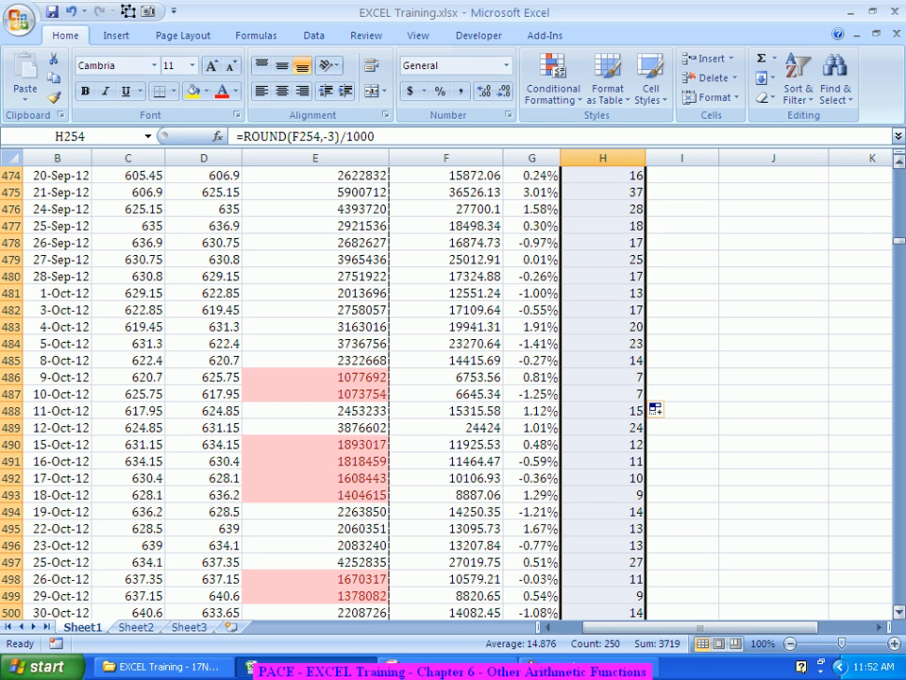
Step: Copy the rounding formula from H3 and paste it over the whole of column H
drag(899, 241, 899, 167)
click(603, 215)
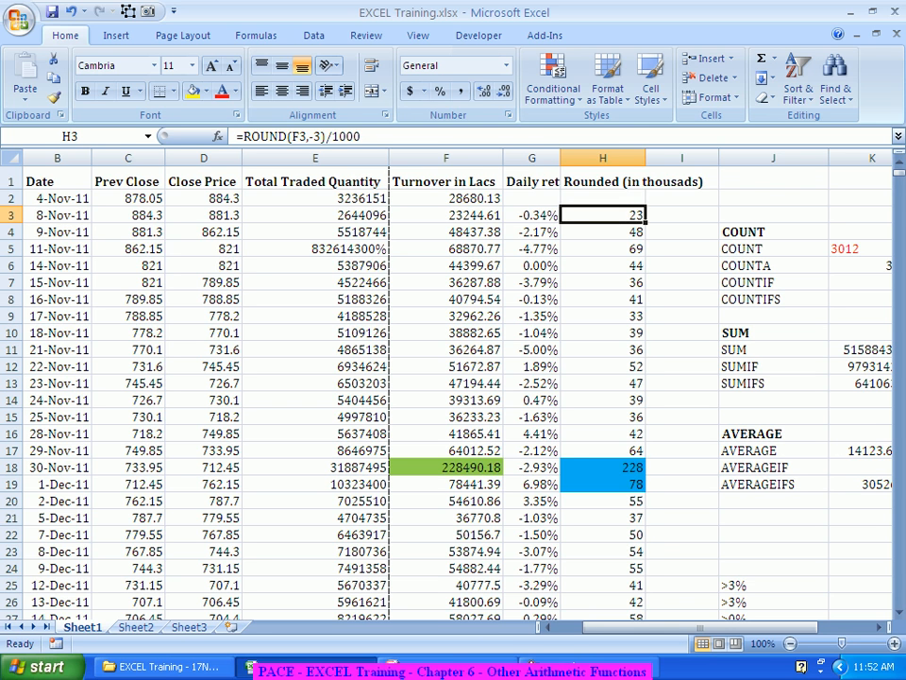
click(603, 159)
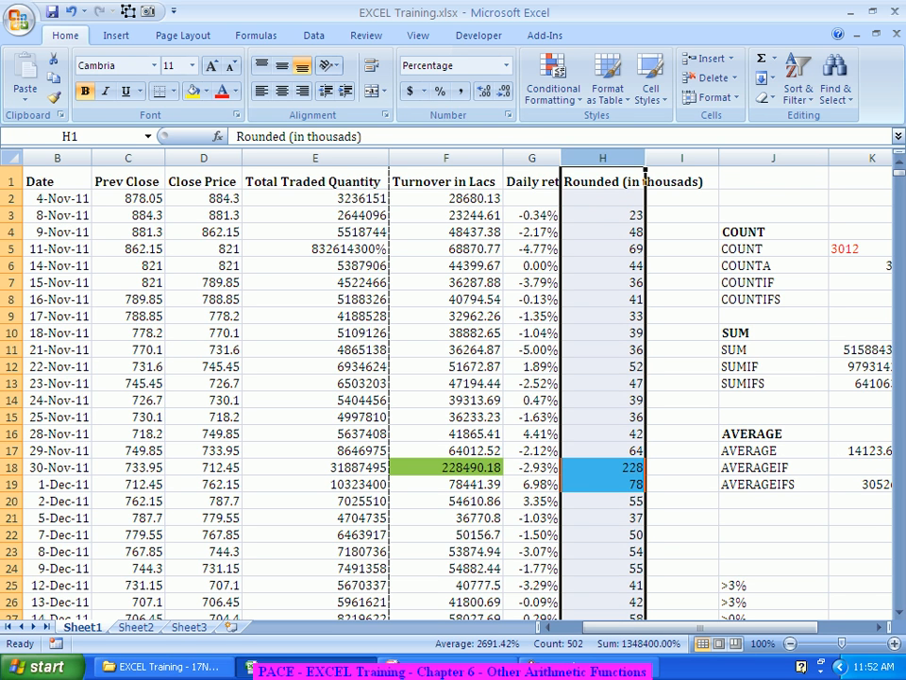
click(603, 215)
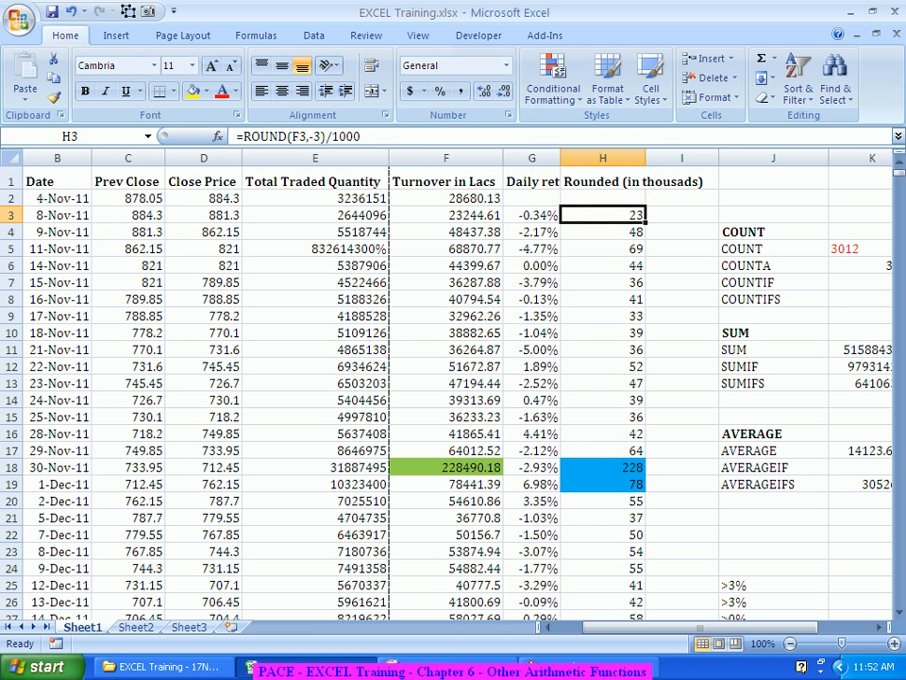
key(ctrl+c)
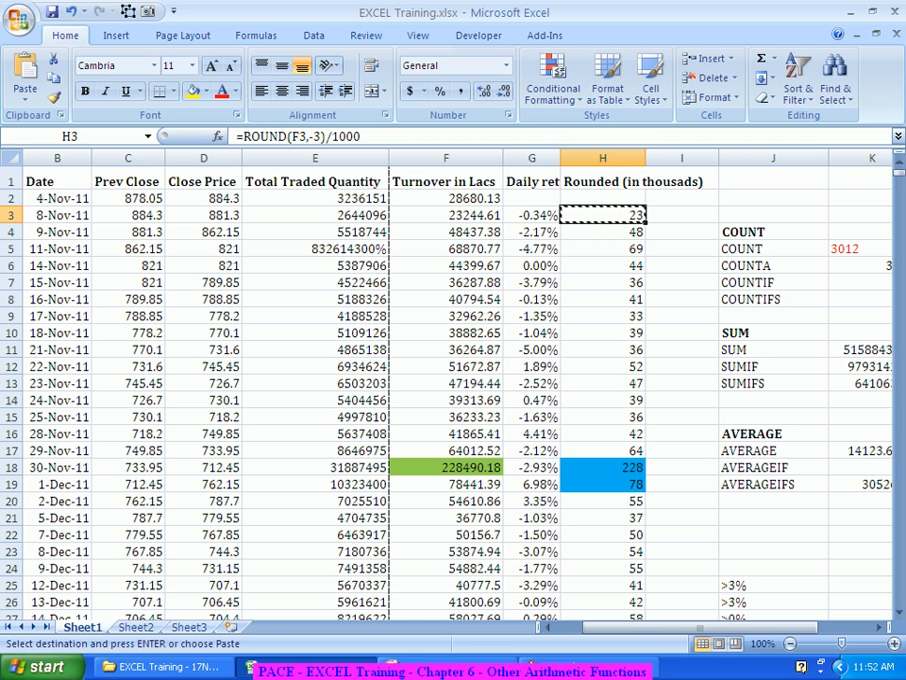
click(603, 157)
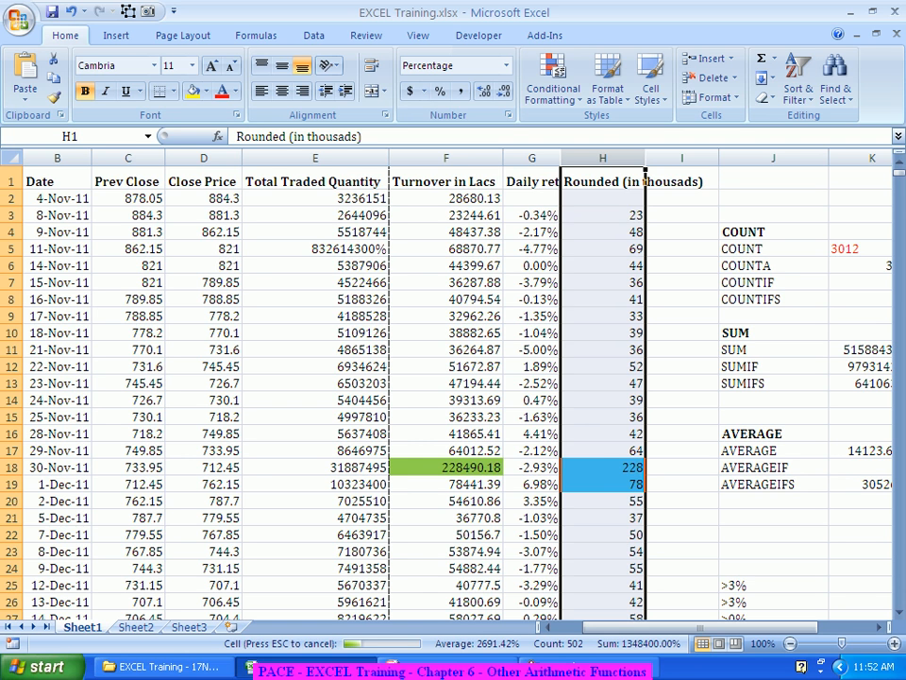
key(Escape)
key(ctrl+v)
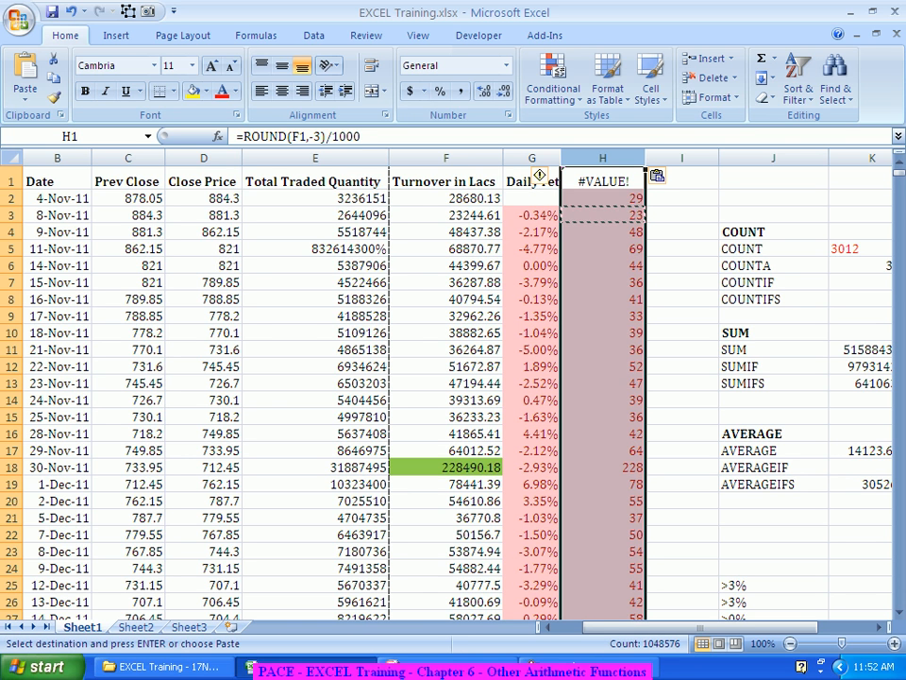
click(604, 265)
key(Escape)
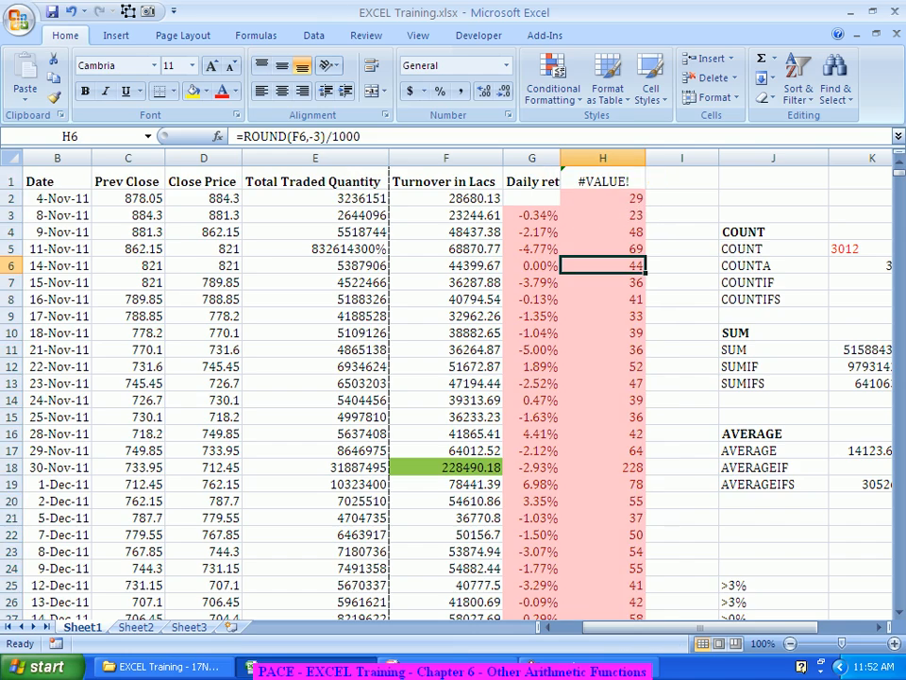
Step: Scroll far down column H to inspect the pasted results
scroll(444, 396, down, 17)
scroll(443, 396, down, 20)
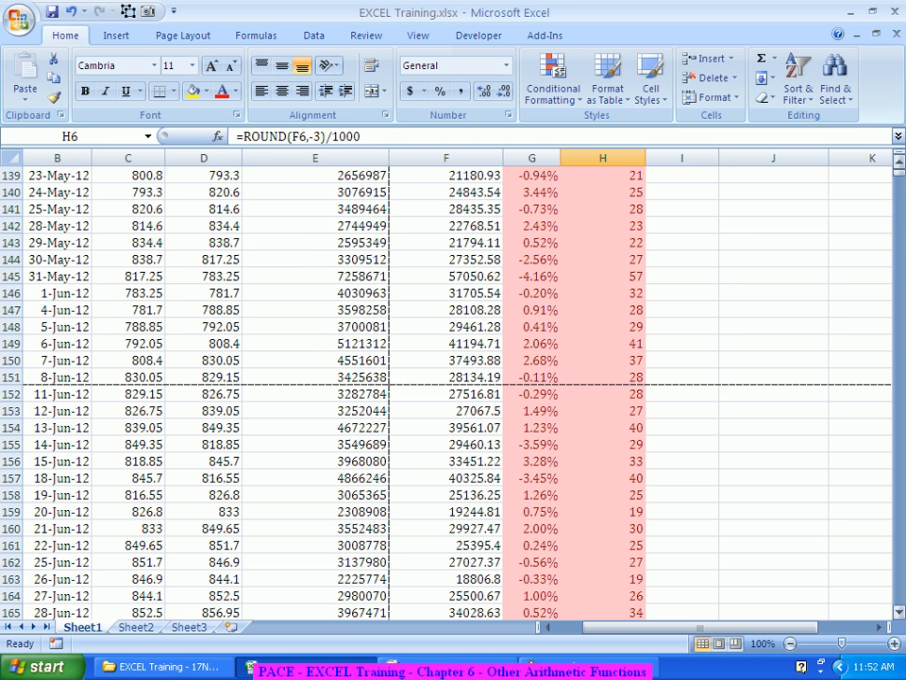
drag(899, 189, 898, 258)
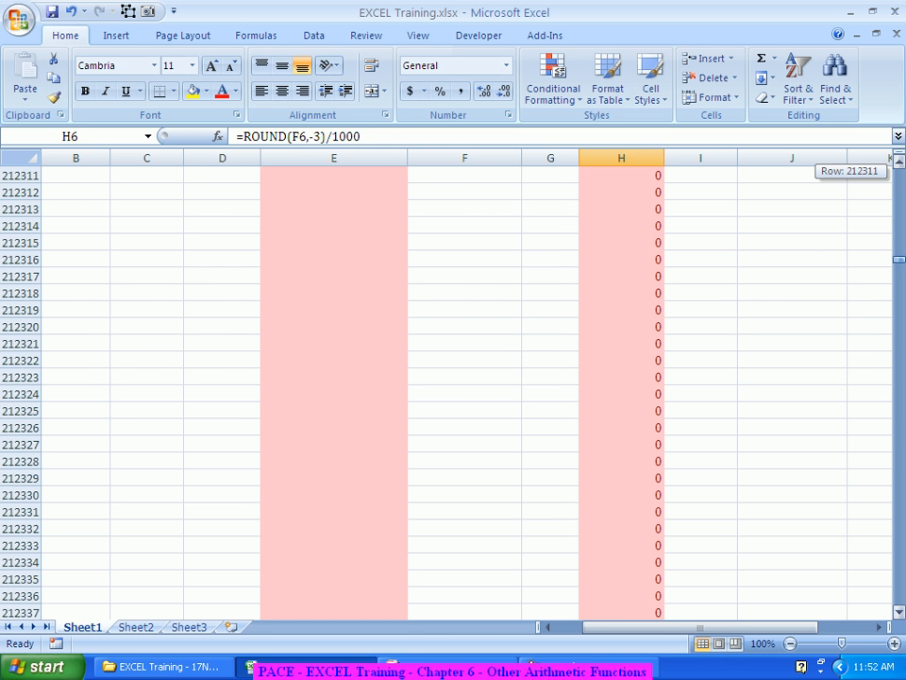
drag(899, 258, 899, 174)
scroll(463, 392, up, 12)
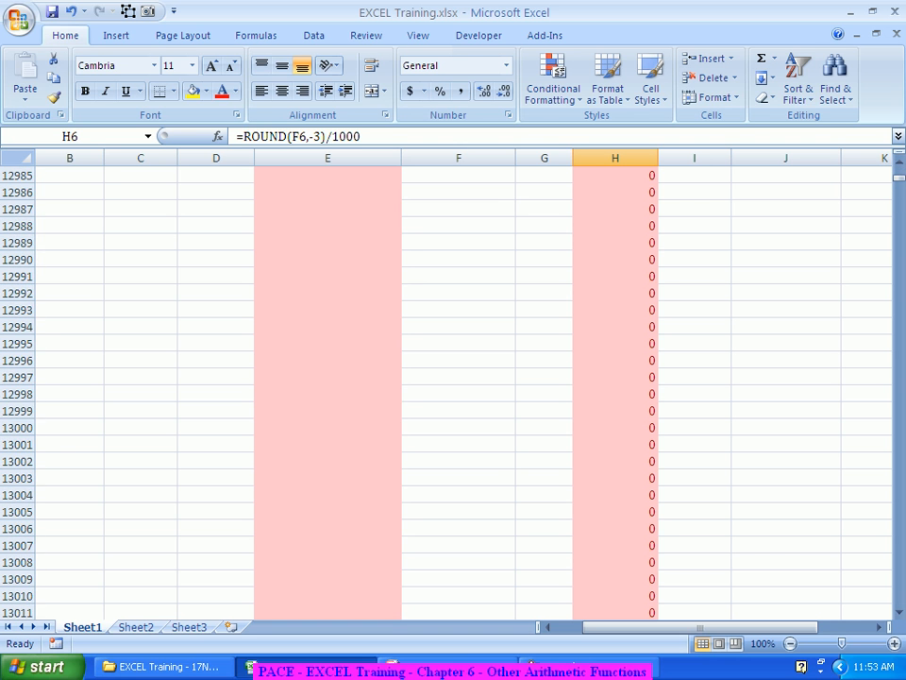
scroll(463, 391, up, 20)
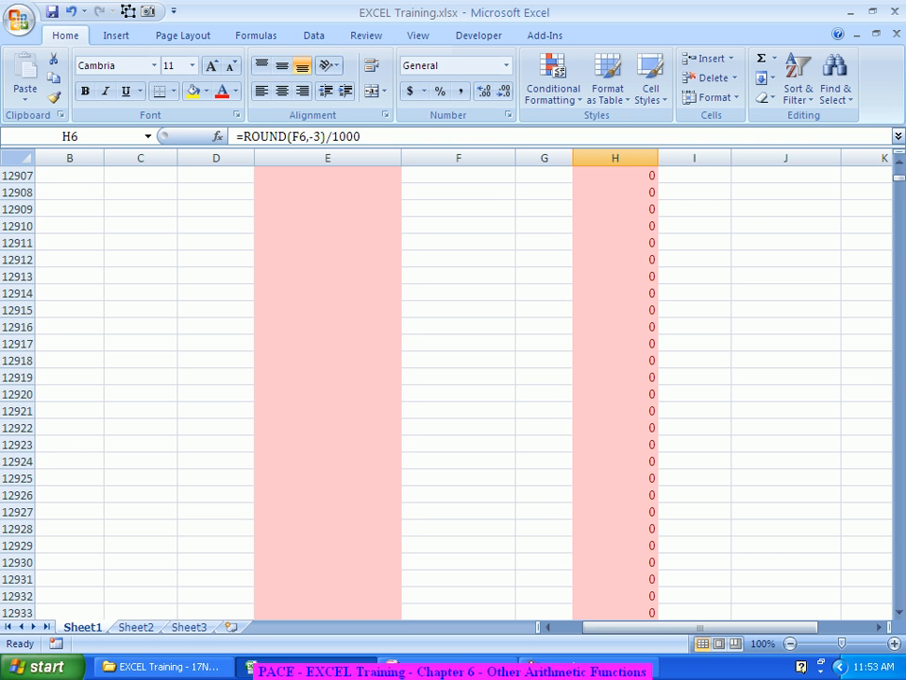
scroll(463, 392, up, 16)
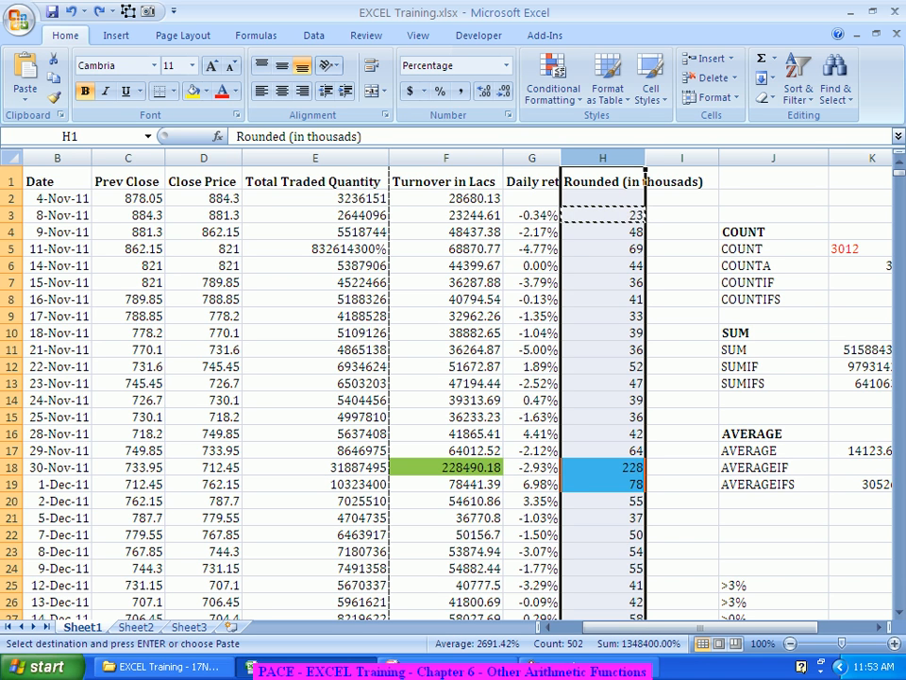
Step: Browse down column H to the end of the data to see which rows lack rounded values
click(602, 182)
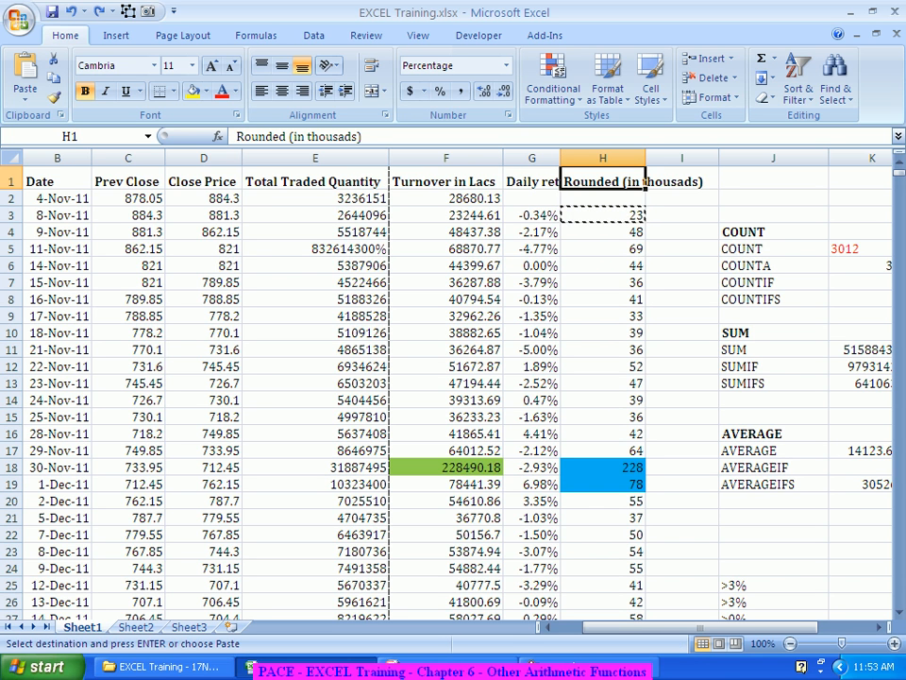
drag(602, 181, 644, 149)
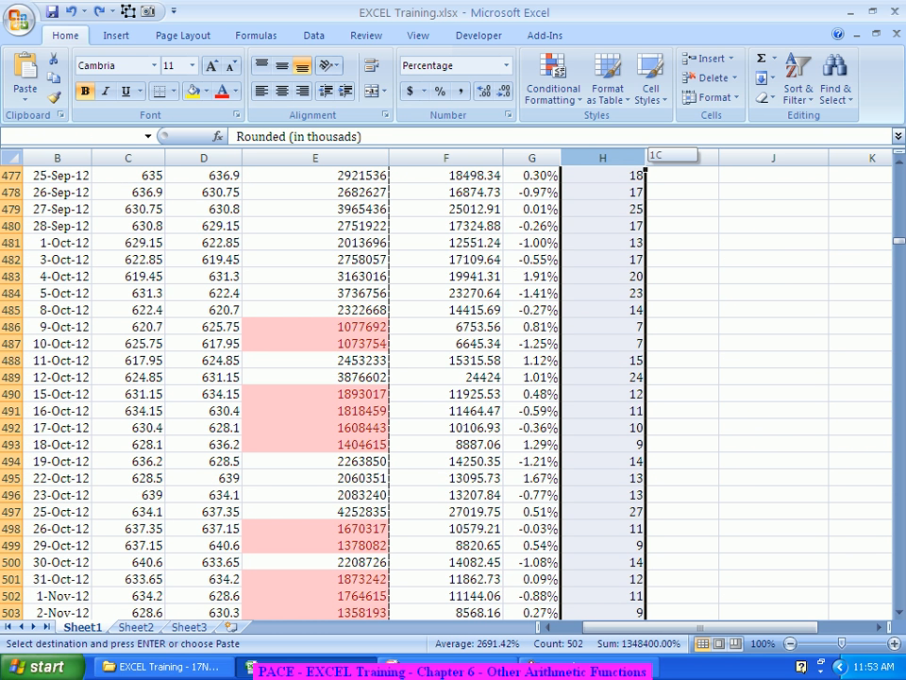
drag(644, 150, 644, 149)
scroll(453, 387, down, 7)
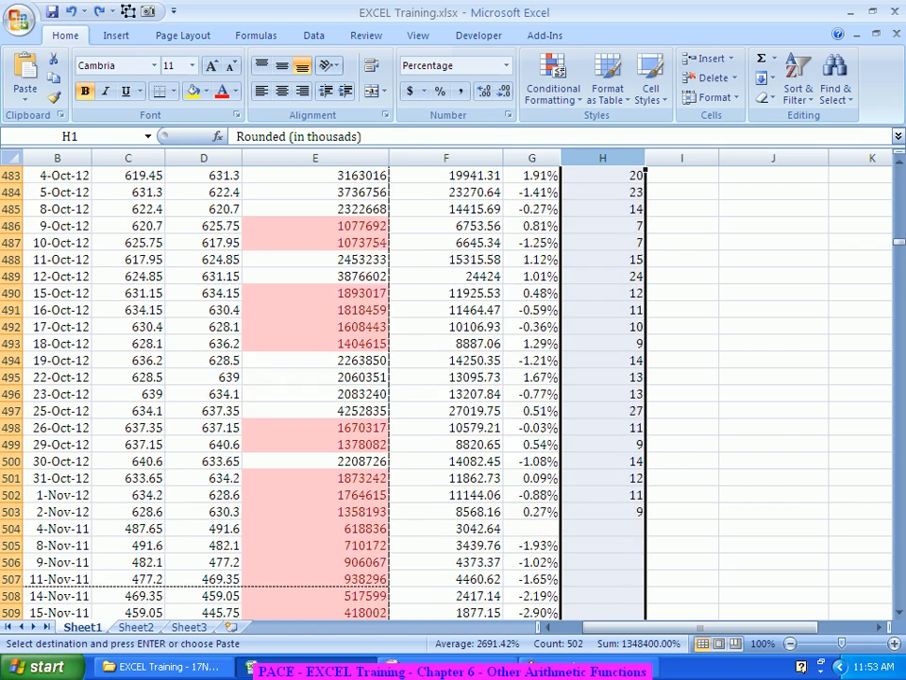
scroll(453, 387, down, 6)
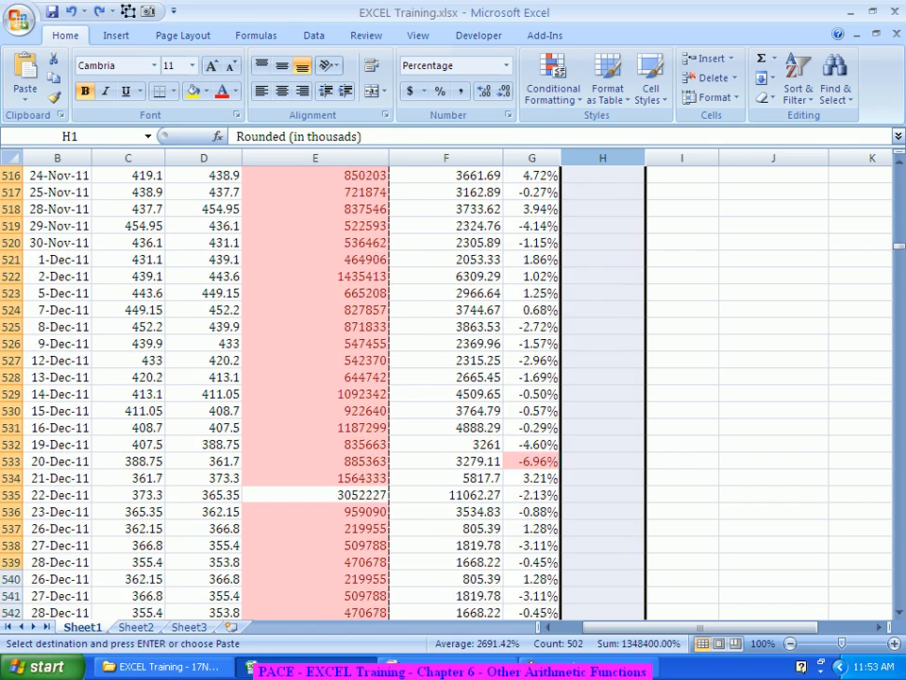
drag(900, 246, 900, 566)
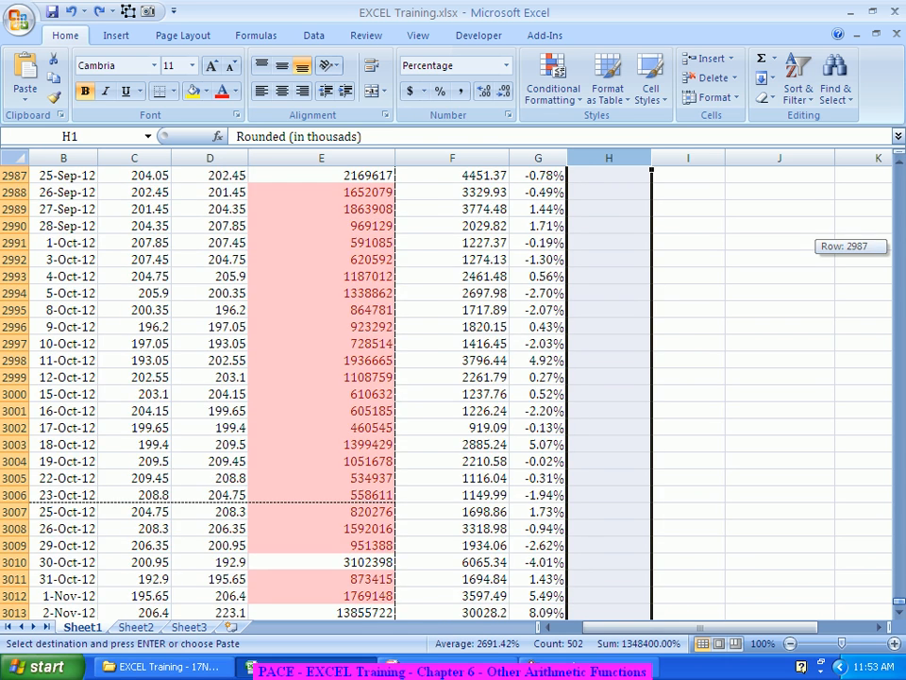
scroll(453, 387, down, 5)
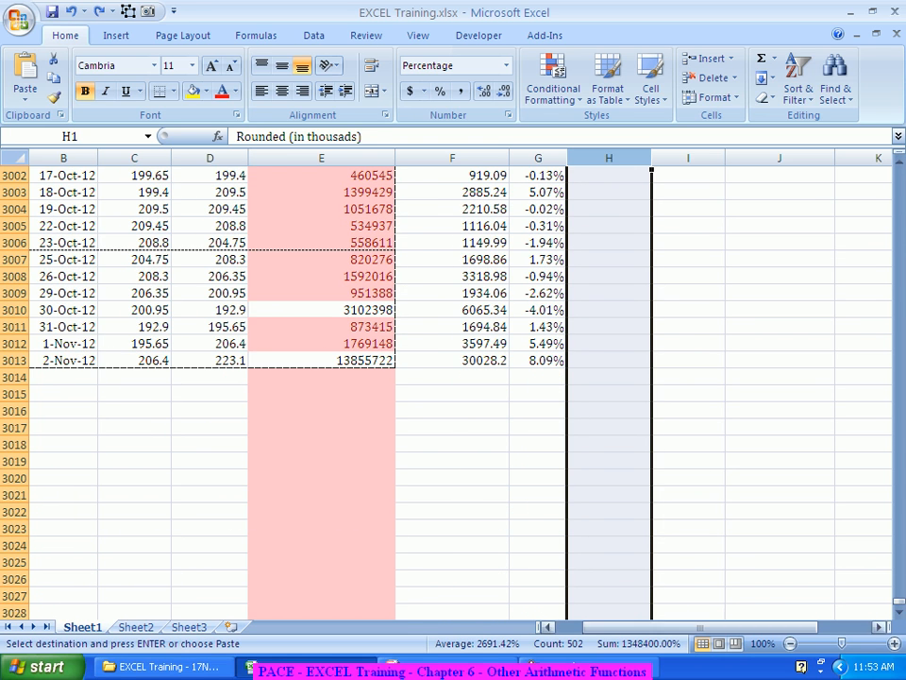
drag(900, 602, 899, 170)
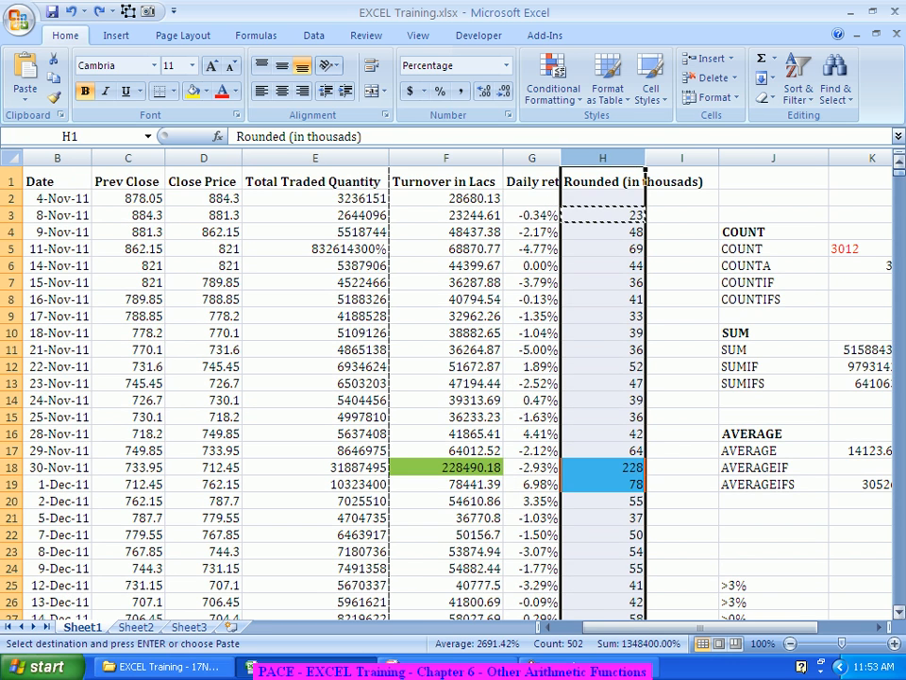
Step: Extend a selection down column H from the header and scroll through it to review the filled cells
click(603, 181)
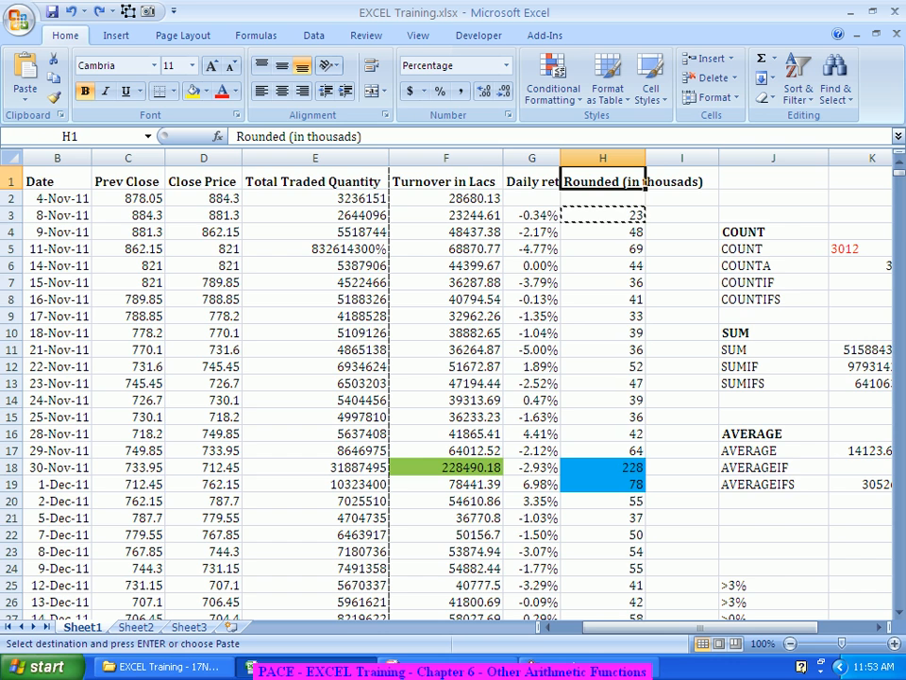
key(ctrl+shift+Down)
key(ctrl+shift+Down)
scroll(454, 387, down, 6)
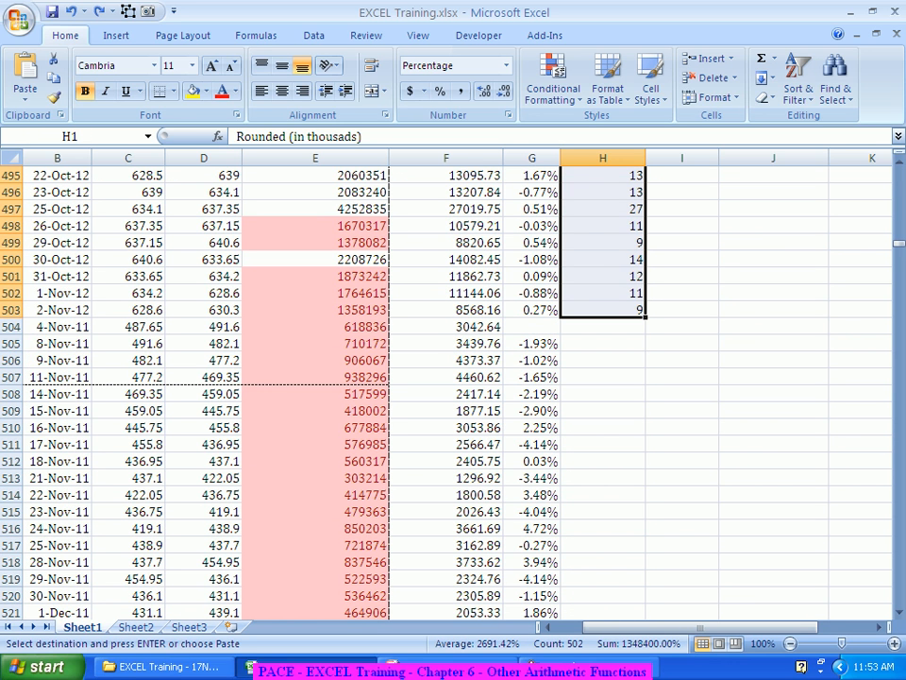
scroll(454, 387, down, 10)
scroll(454, 387, down, 7)
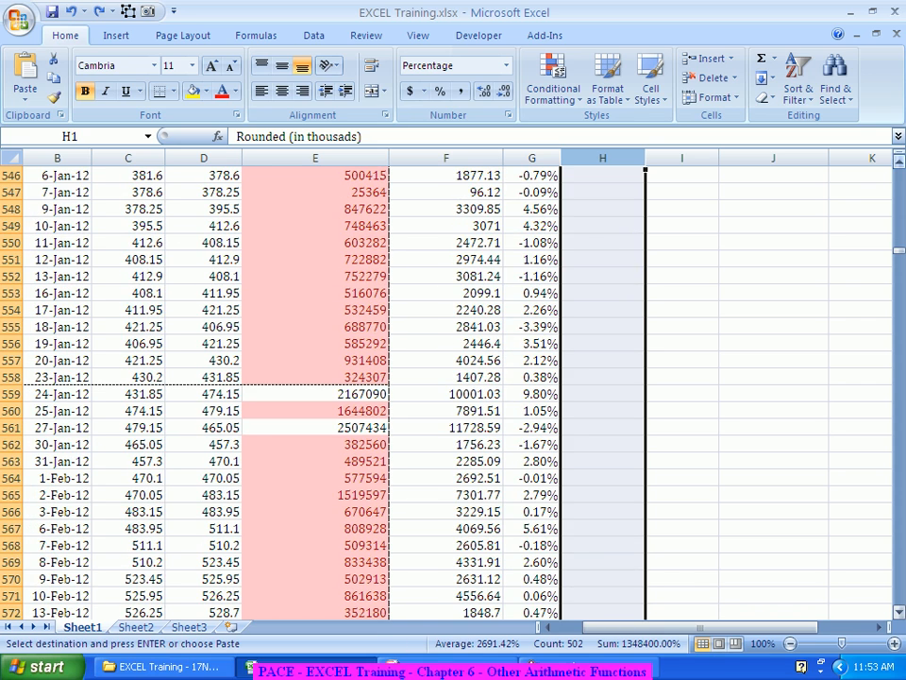
drag(898, 251, 898, 594)
scroll(454, 387, down, 1)
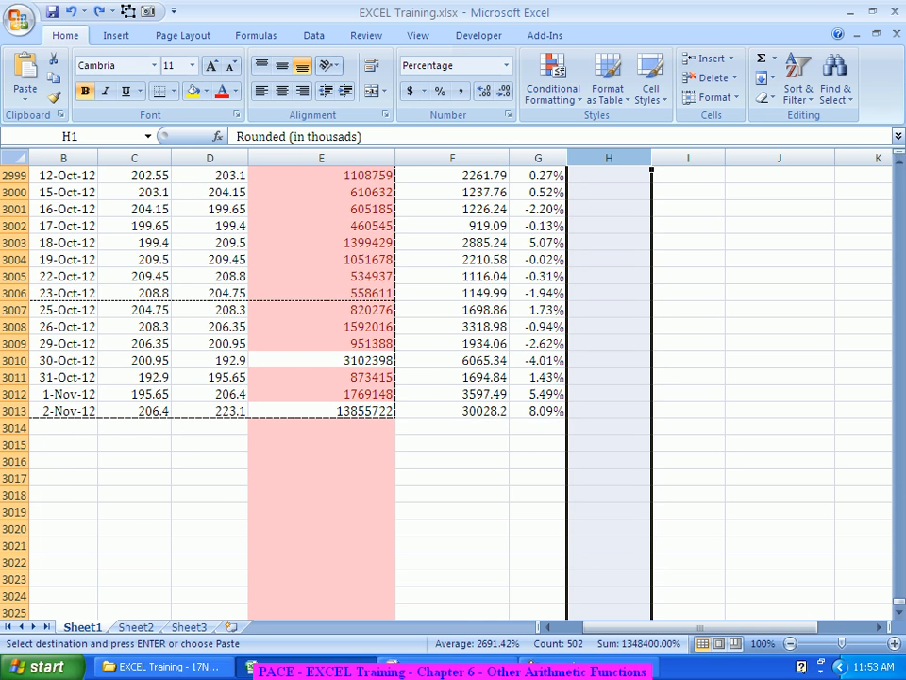
drag(898, 595, 898, 172)
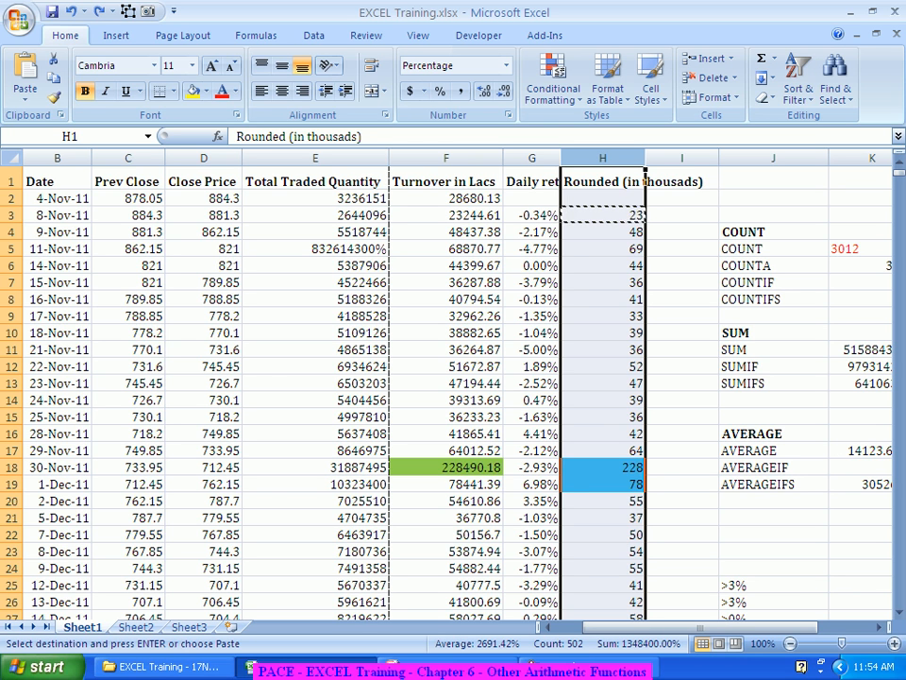
Step: Select the rounded values in H3:H252 and copy their formulas
click(557, 217)
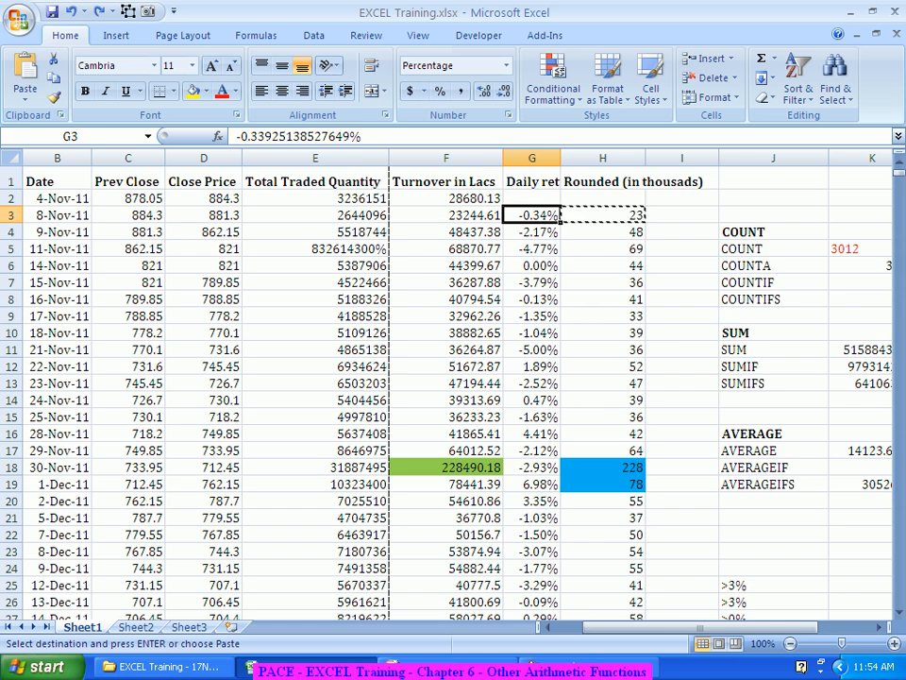
key(ctrl+Down)
key(Right)
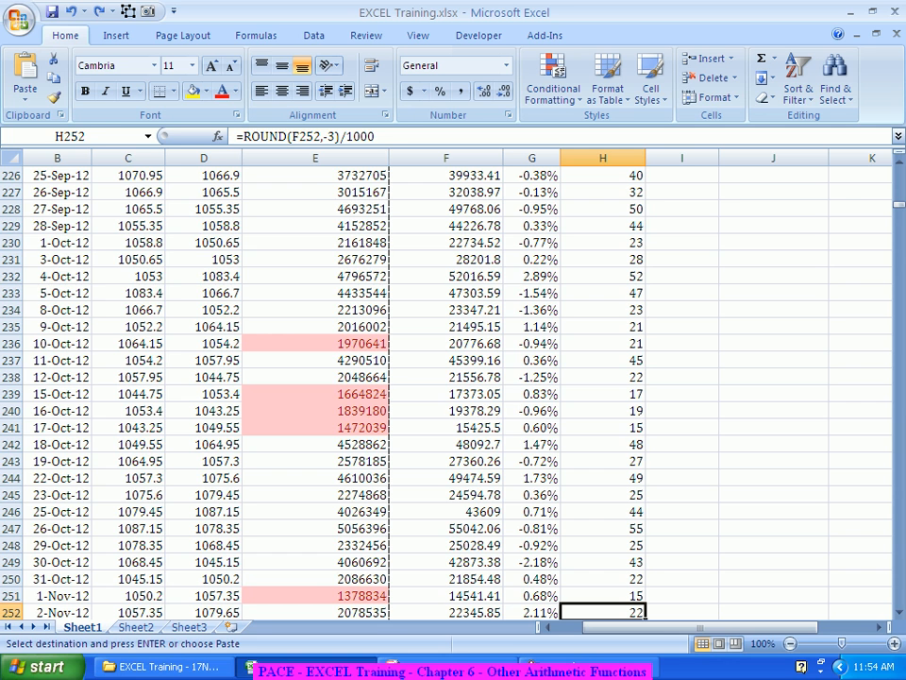
key(ctrl+shift+Up)
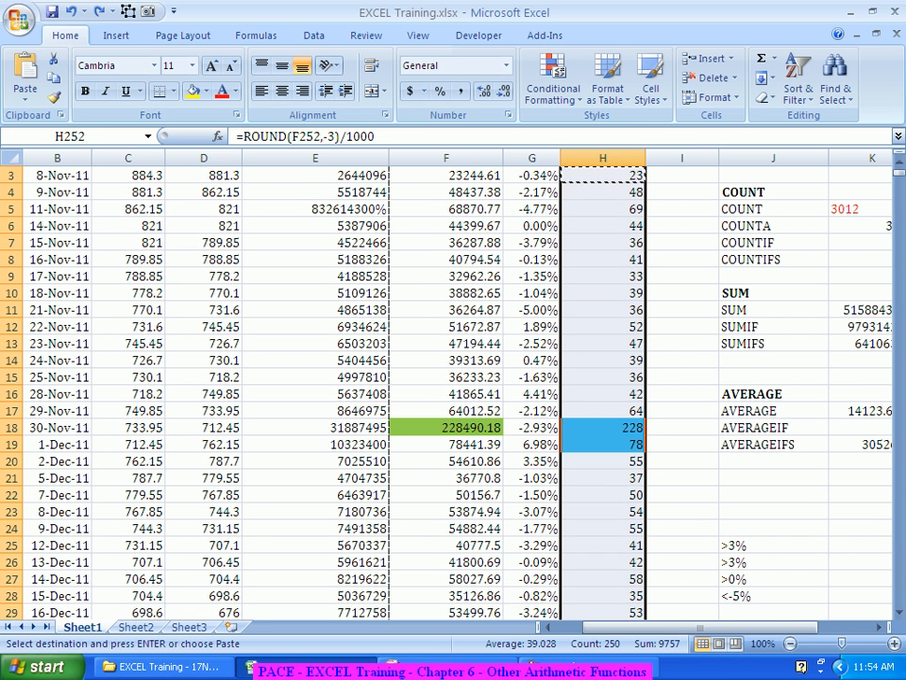
scroll(453, 387, up, 1)
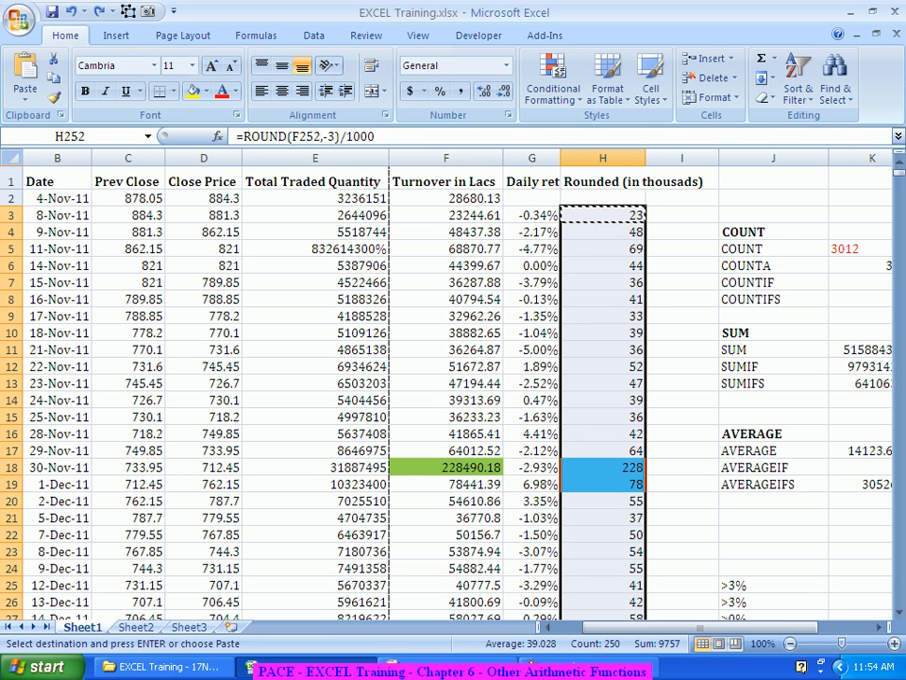
key(Escape)
key(ctrl+c)
key(ctrl+v)
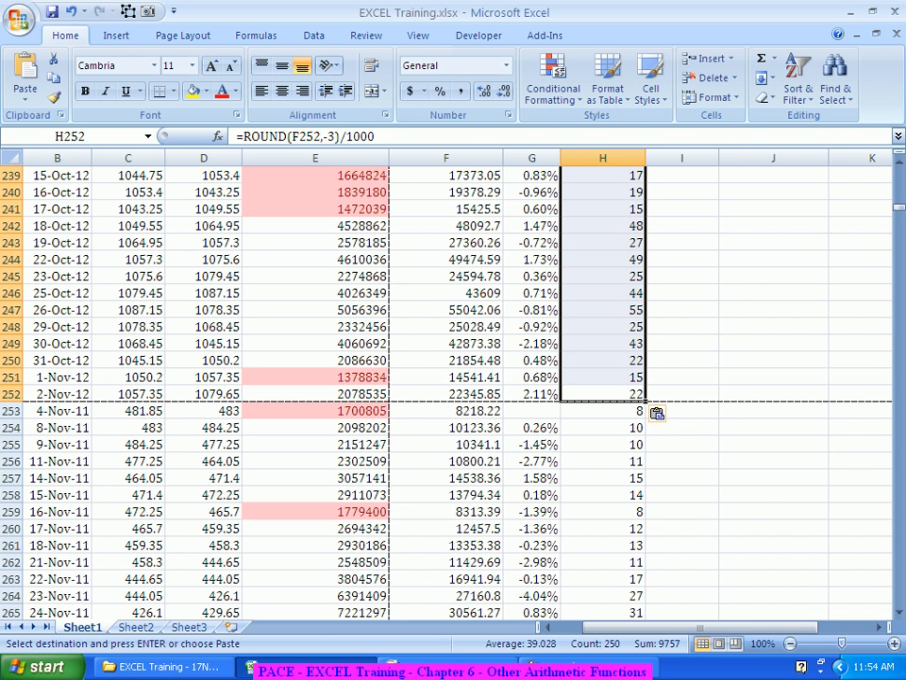
Step: Paste the copied rounding formulas starting at H338
scroll(453, 378, down, 11)
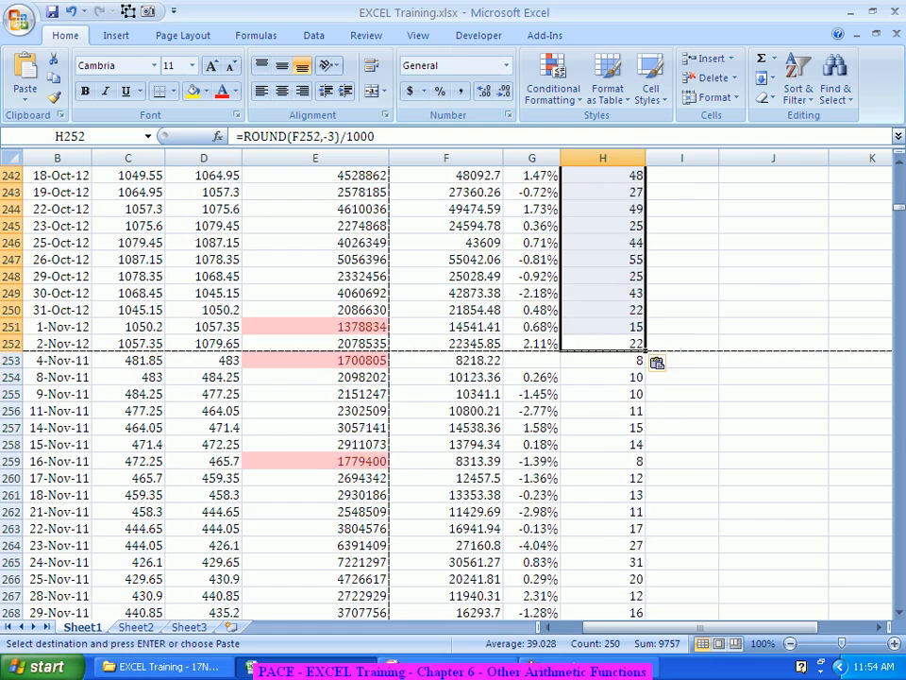
scroll(453, 377, down, 20)
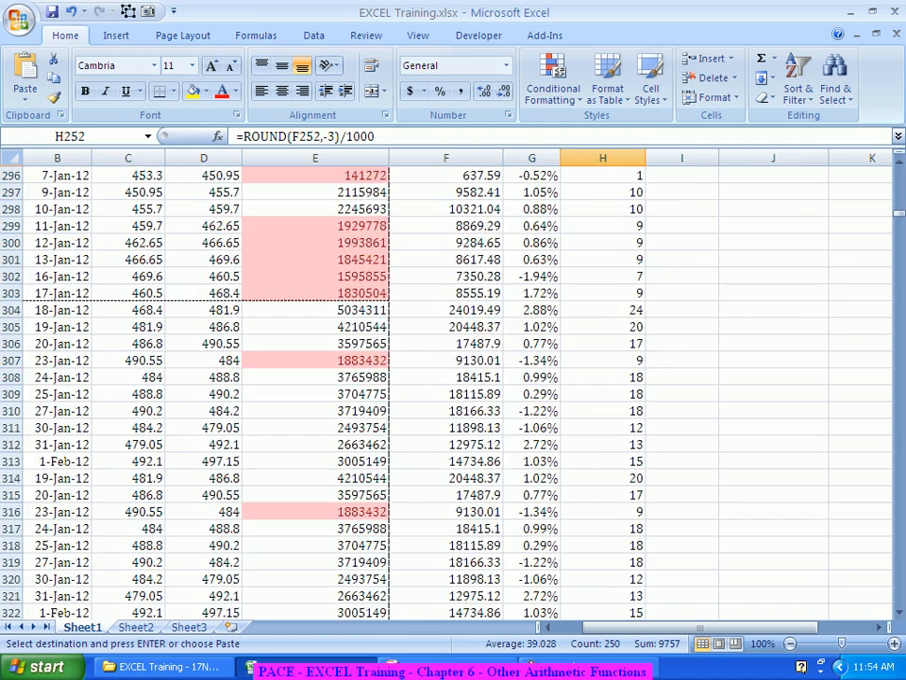
click(602, 277)
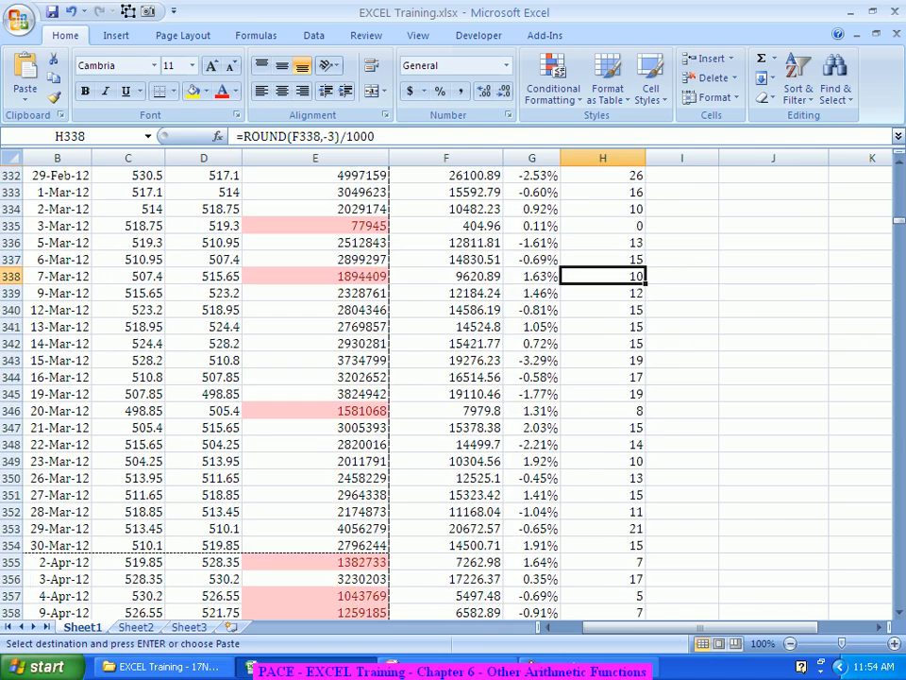
scroll(602, 277, down, 18)
scroll(453, 378, down, 8)
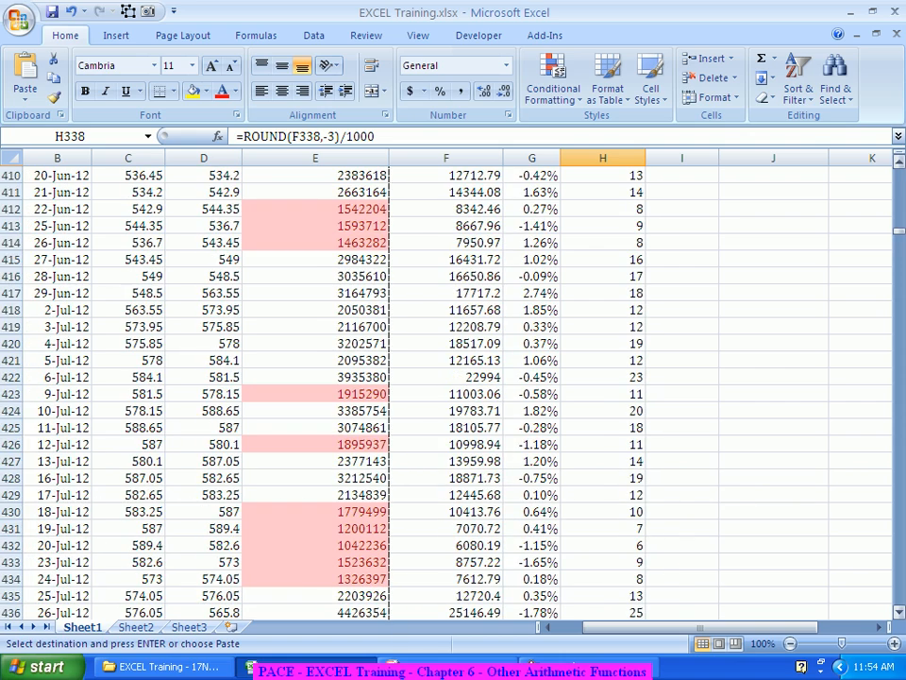
drag(899, 232, 899, 170)
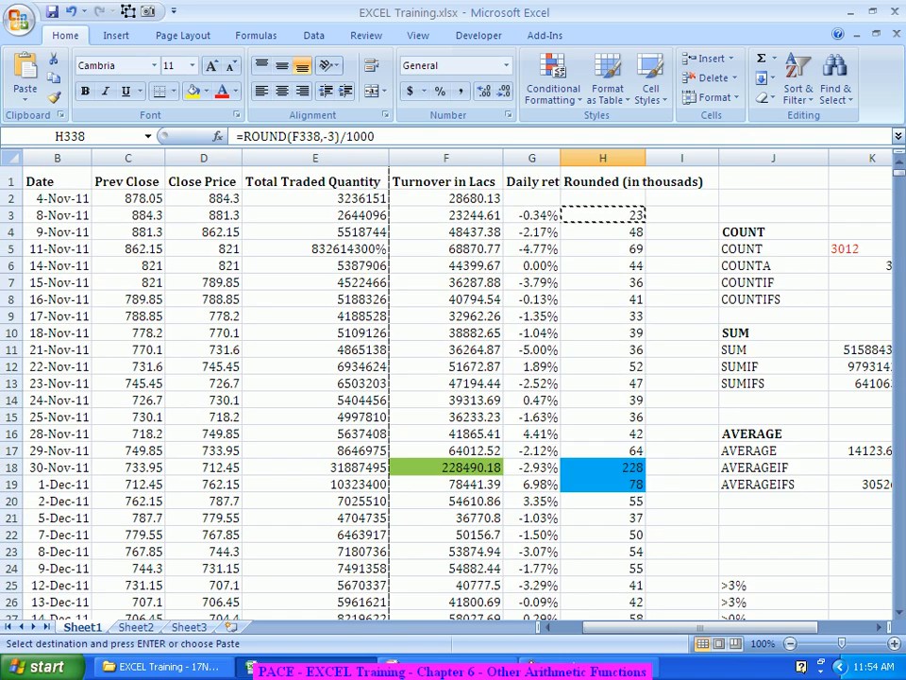
key(Return)
Step: Return to the top of the sheet and examine row 3's turnover, close price and traded quantity cells
scroll(453, 378, up, 4)
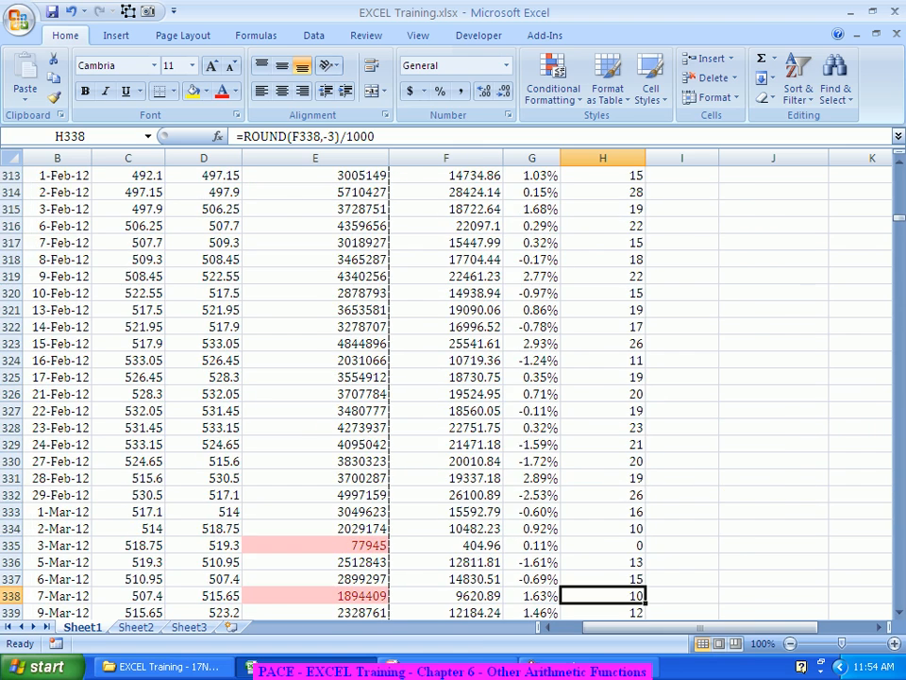
key(ctrl+Up)
scroll(453, 378, up, 1)
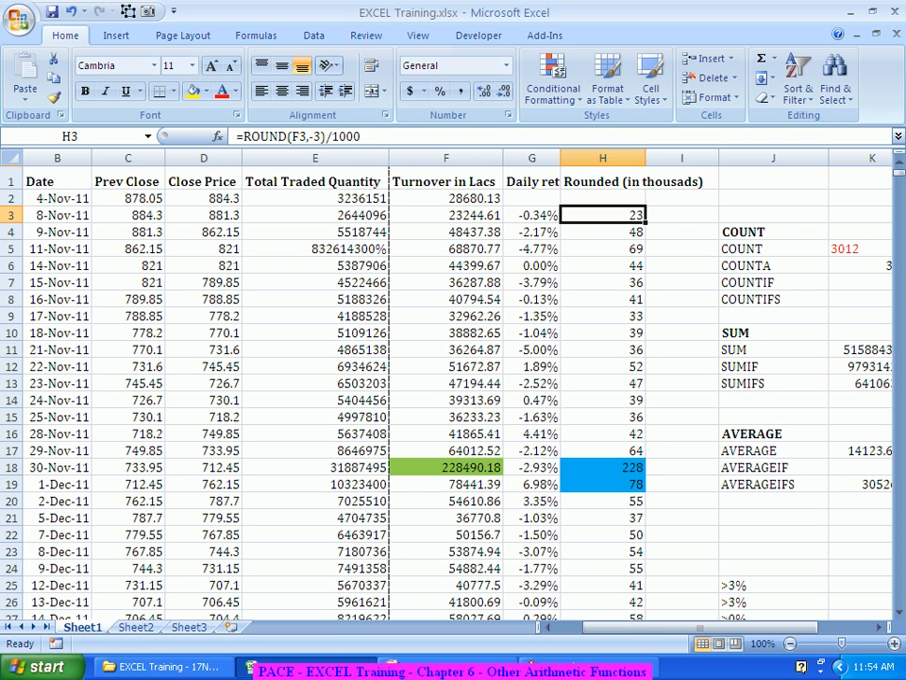
key(Left)
key(Left)
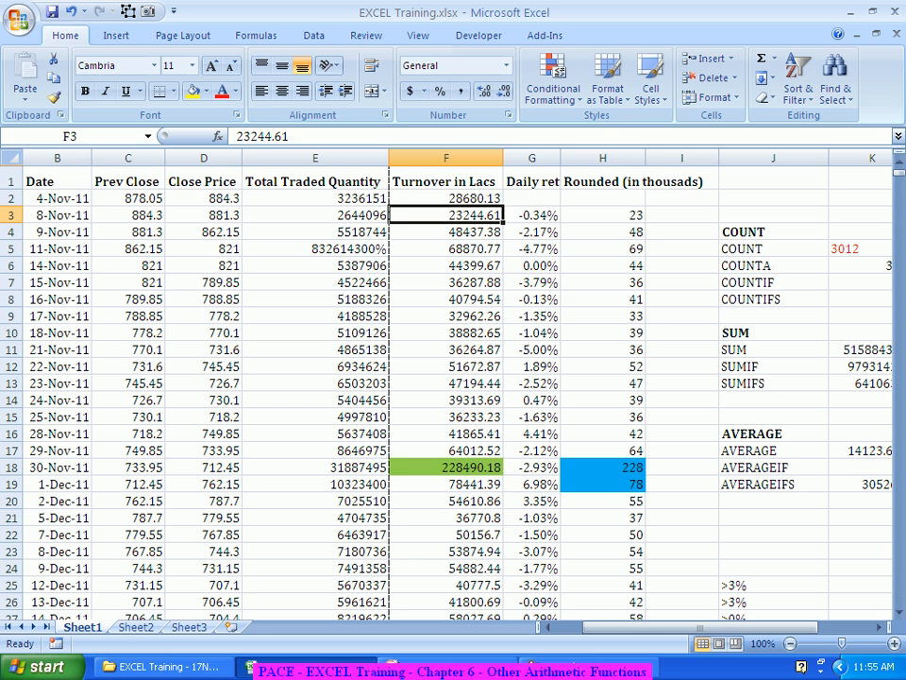
key(Left)
key(Left)
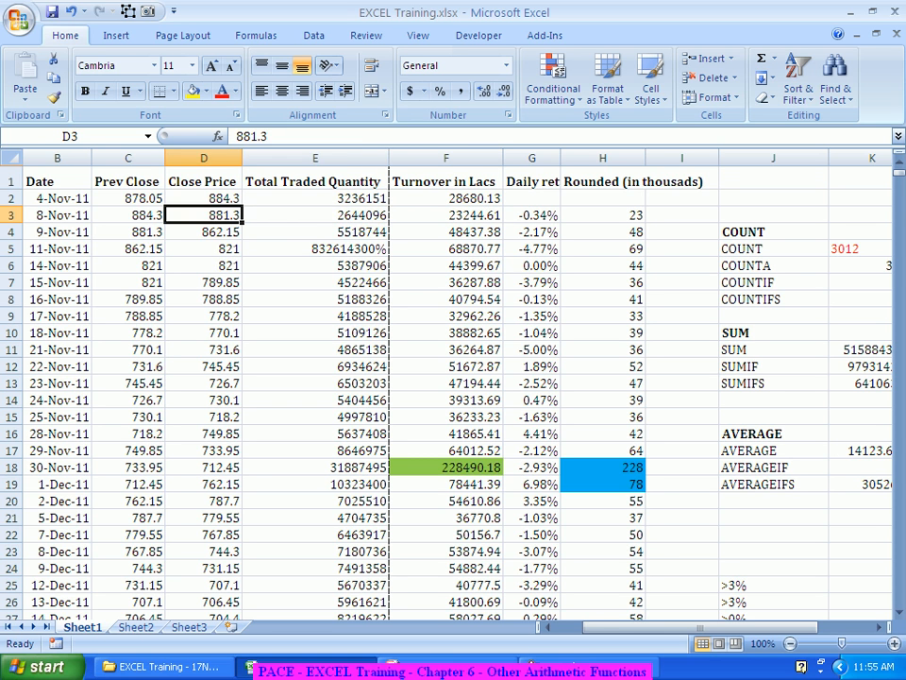
key(Right)
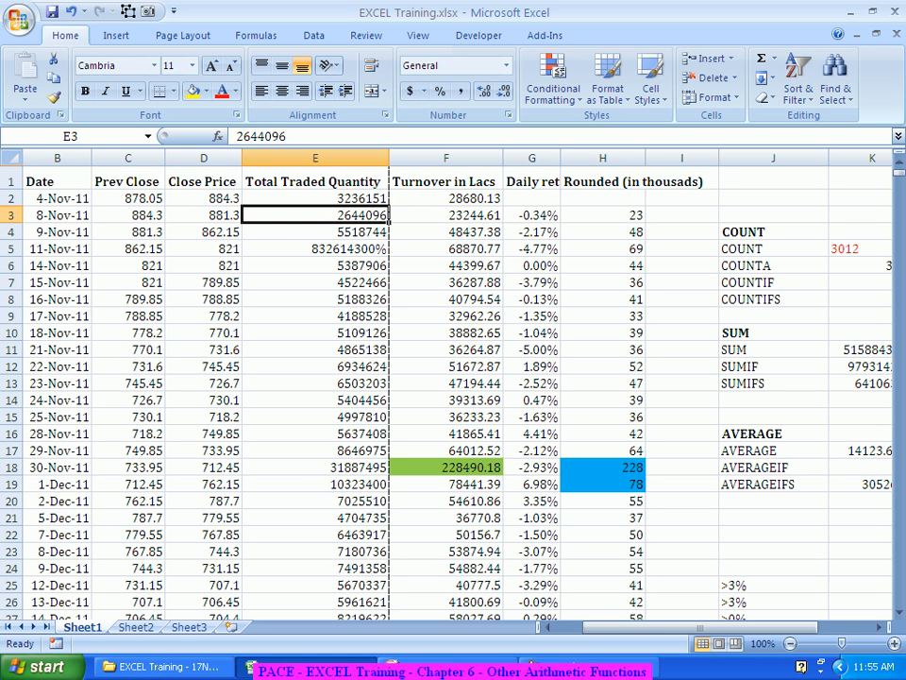